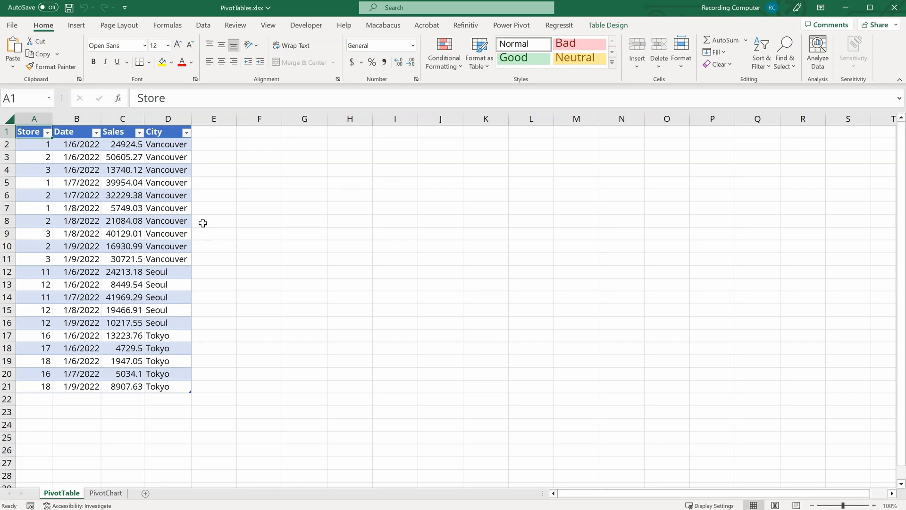
Step: Create a PivotTable from the sales table, placed on the existing worksheet at cell F1
{"action": "left_click", "coordinate": [45, 156]}
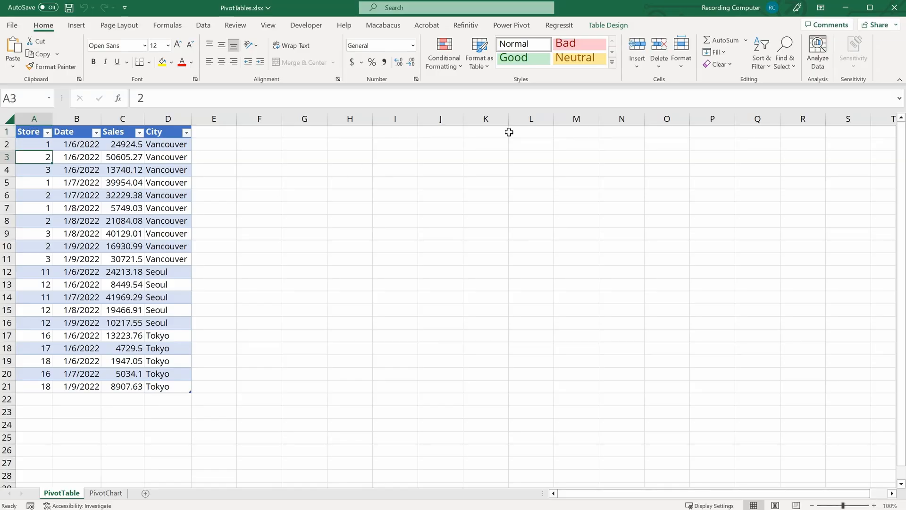
{"action": "left_click", "coordinate": [609, 25]}
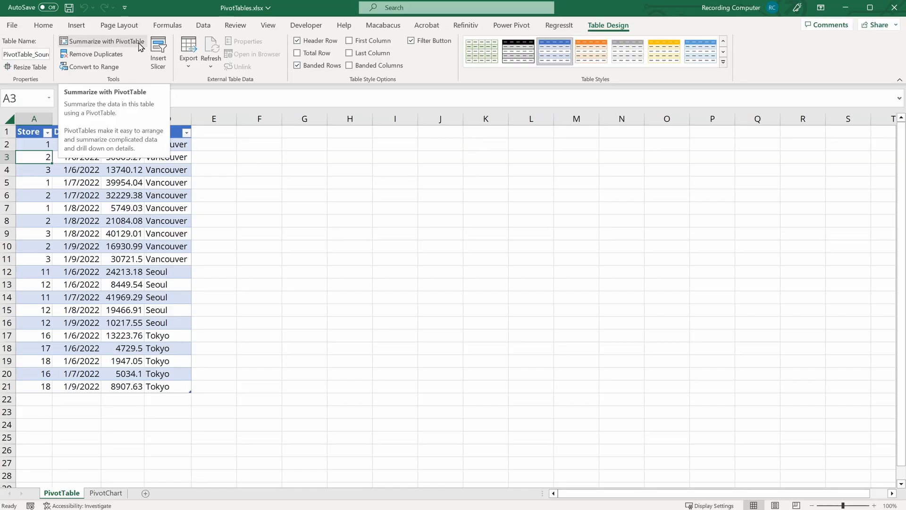
{"action": "left_click", "coordinate": [138, 47]}
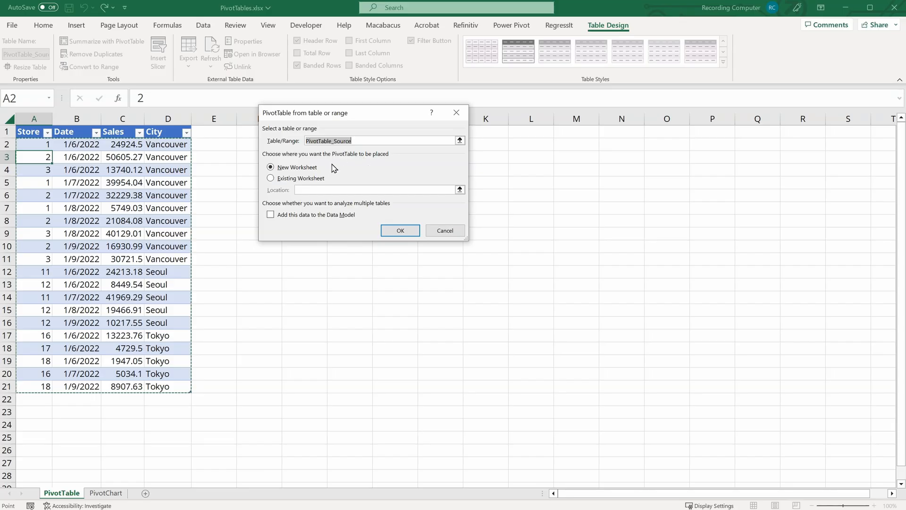
{"action": "left_click", "coordinate": [271, 179]}
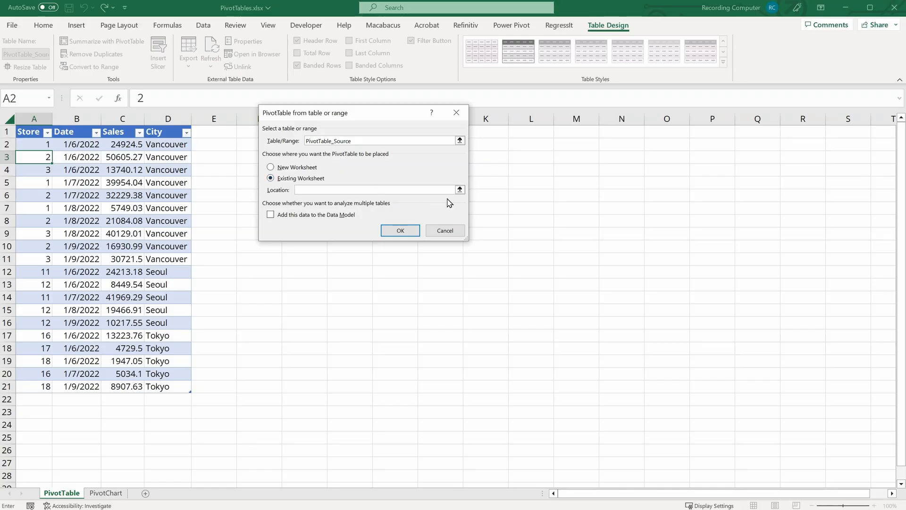
{"action": "left_click", "coordinate": [460, 190]}
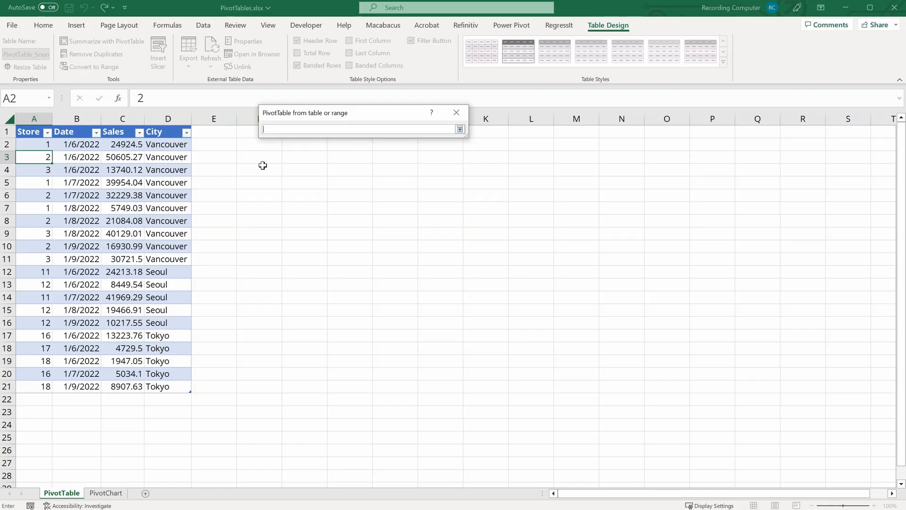
{"action": "left_click", "coordinate": [248, 130]}
{"action": "left_click_drag", "start_coordinate": [391, 121], "coordinate": [485, 126]}
{"action": "left_click", "coordinate": [554, 136]}
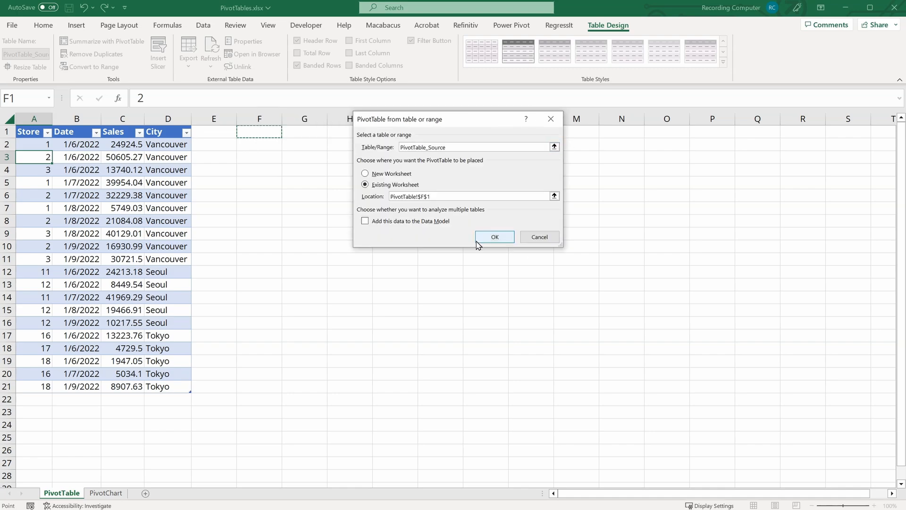
{"action": "left_click", "coordinate": [492, 237]}
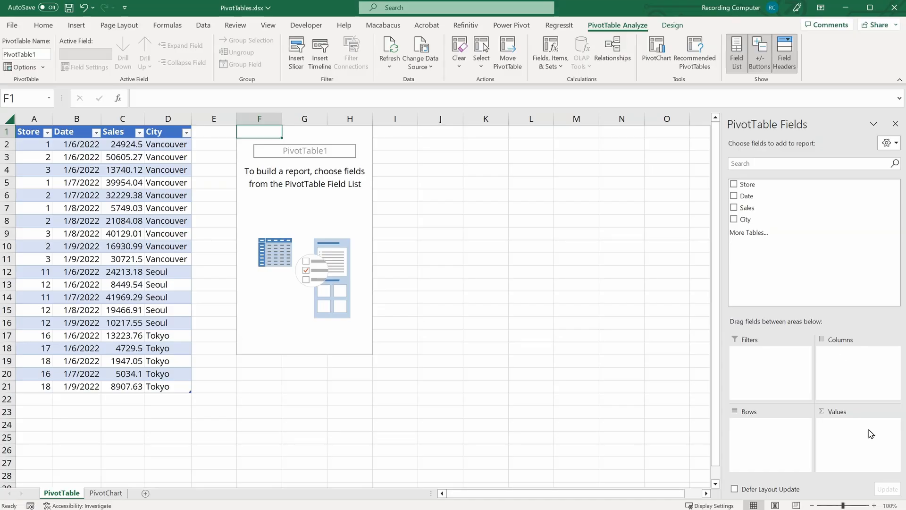
Step: Add the Sales field to the PivotTable's Values area
{"action": "left_click_drag", "start_coordinate": [752, 206], "coordinate": [855, 466]}
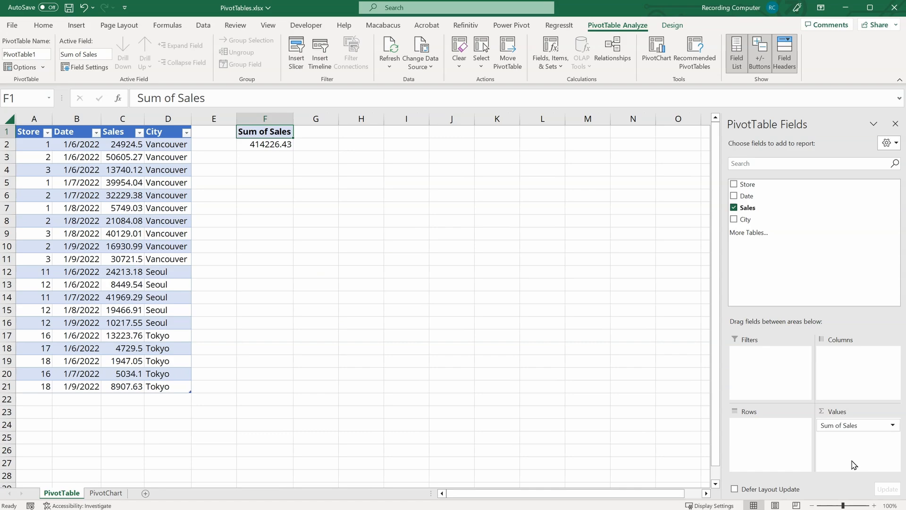
{"action": "left_click", "coordinate": [255, 144]}
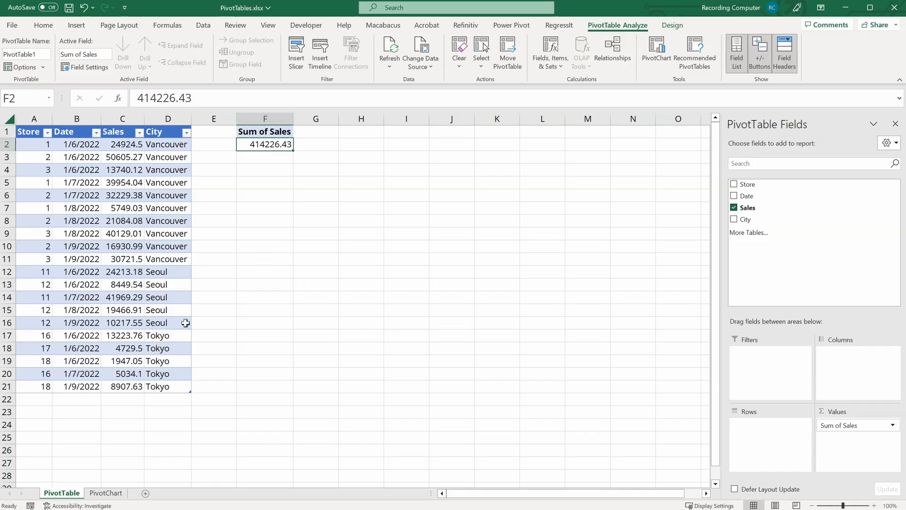
Step: Turn the source table's total row on and then off again
{"action": "left_click", "coordinate": [115, 191]}
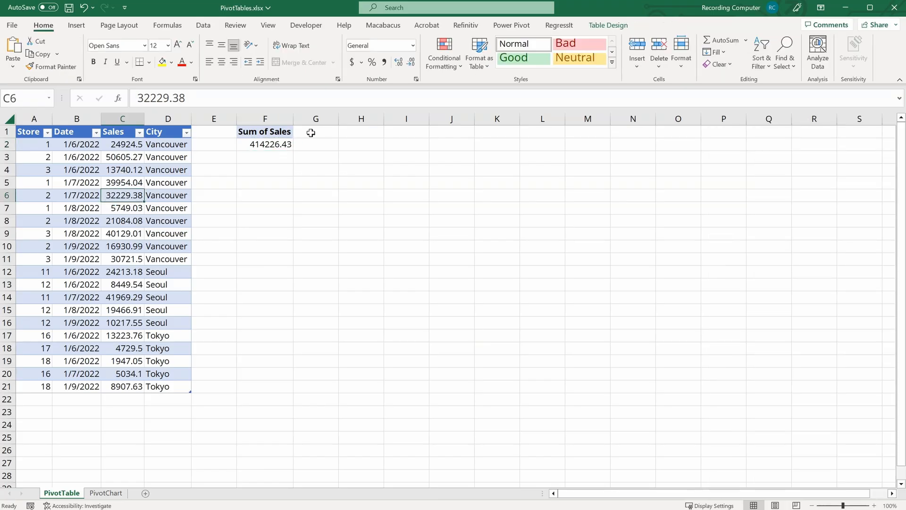
{"action": "left_click", "coordinate": [607, 26]}
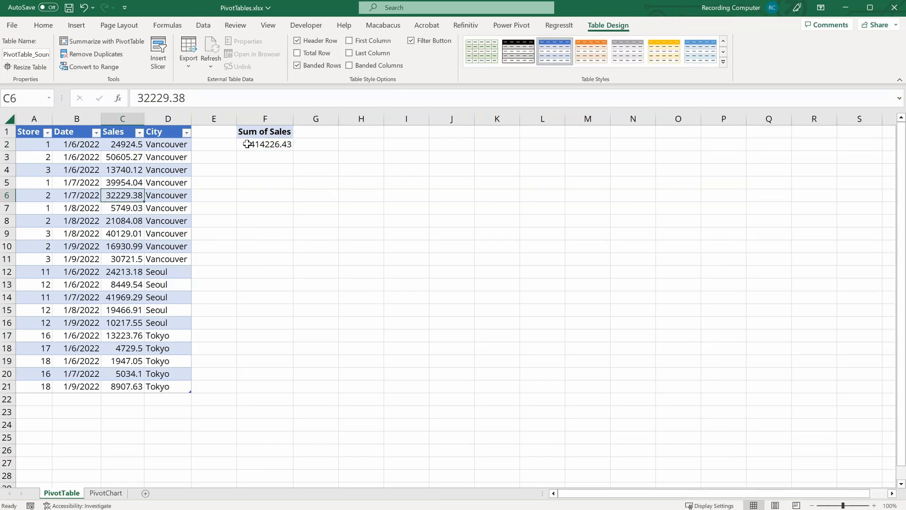
{"action": "left_click", "coordinate": [297, 53]}
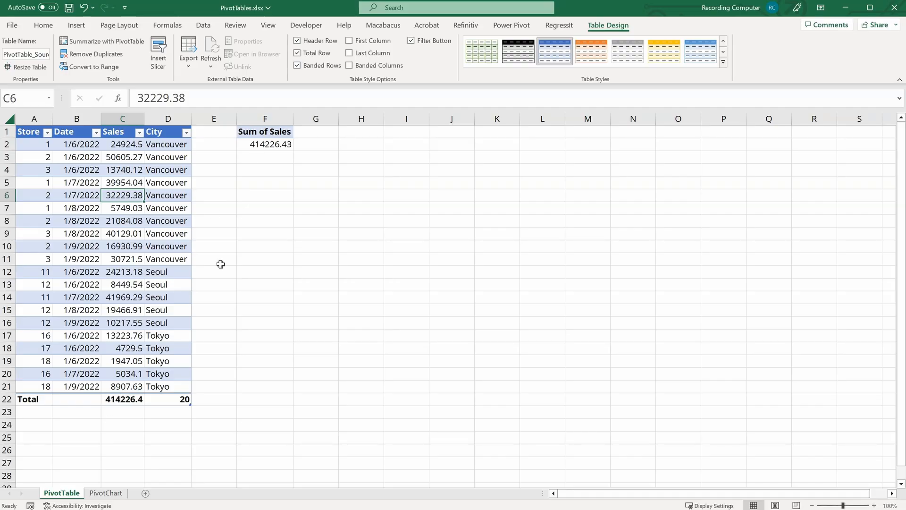
{"action": "left_click", "coordinate": [297, 53]}
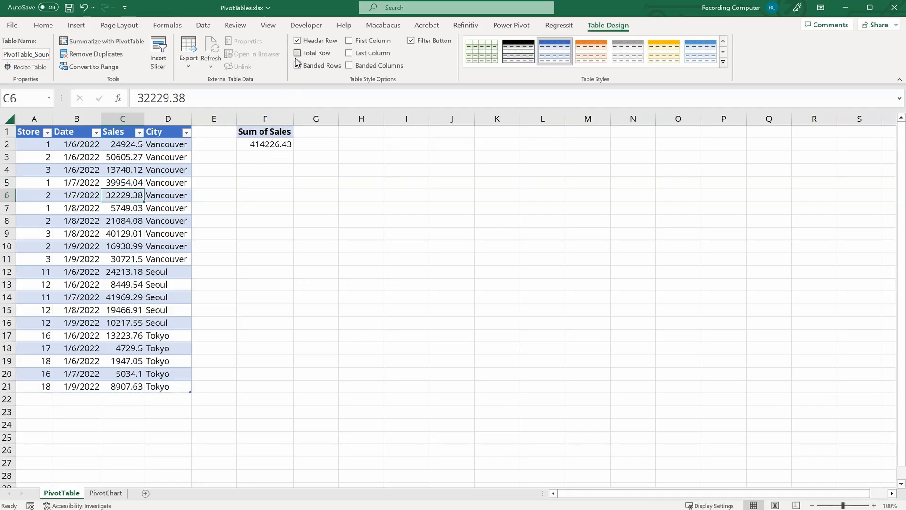
Step: Add the City field to the PivotTable's Rows area
{"action": "left_click", "coordinate": [269, 144]}
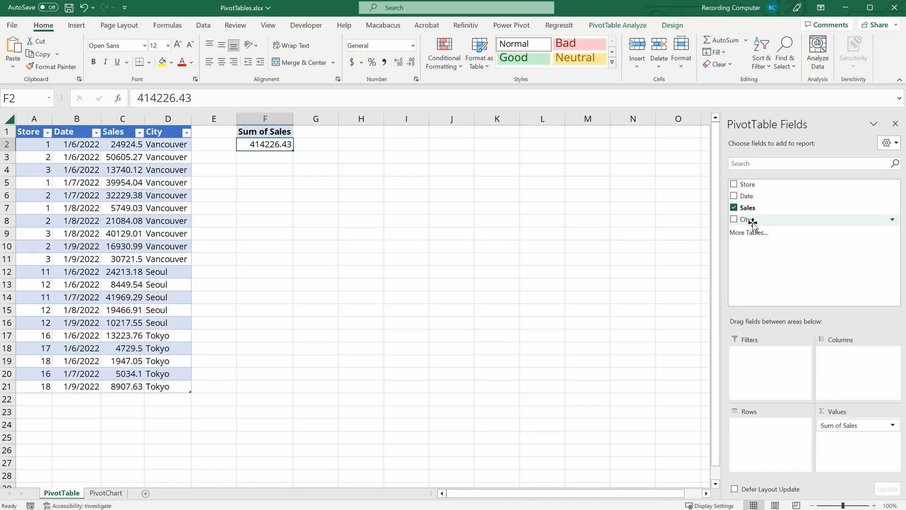
{"action": "left_click_drag", "start_coordinate": [751, 219], "coordinate": [774, 448]}
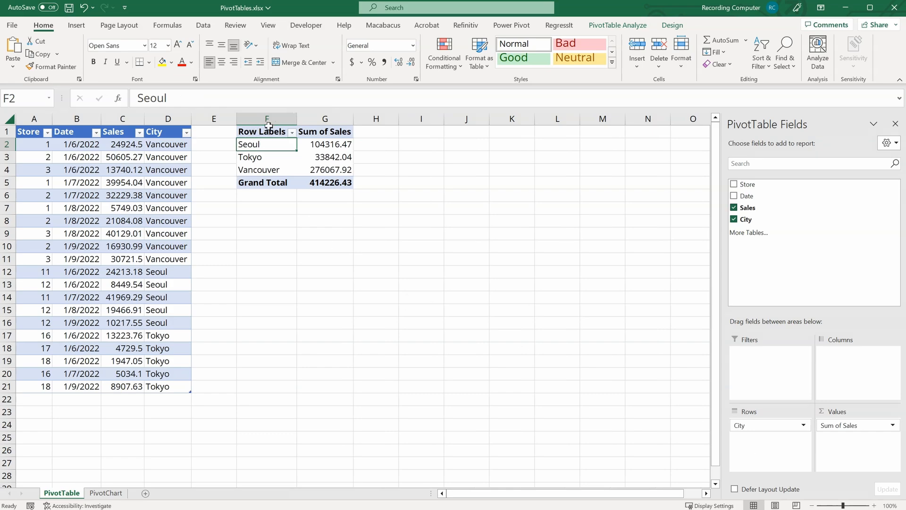
{"action": "left_click_drag", "start_coordinate": [162, 142], "coordinate": [177, 386]}
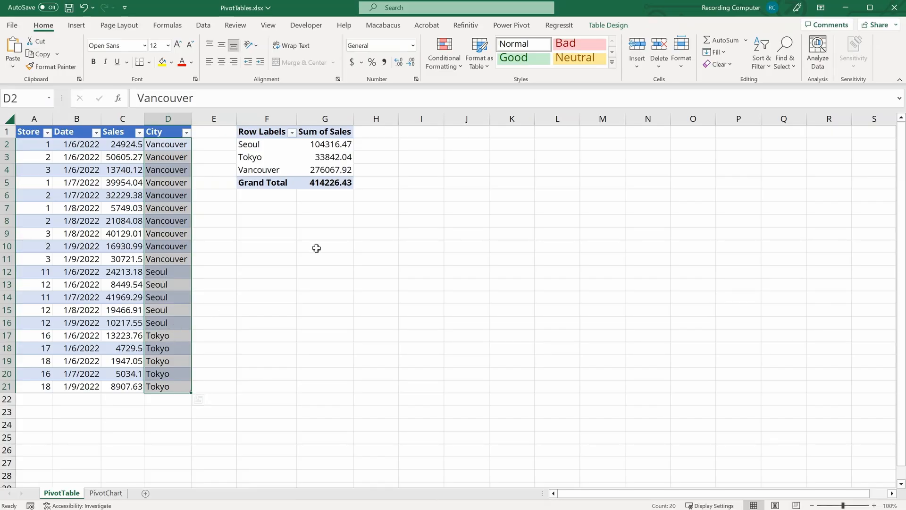
{"action": "left_click", "coordinate": [274, 147]}
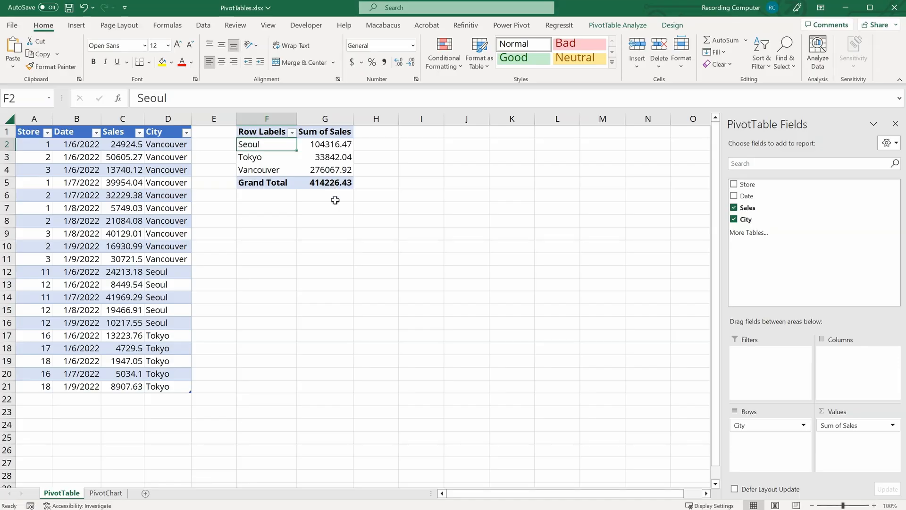
Step: Add Store to the Columns area and Date to the Filters area of the PivotTable
{"action": "left_click_drag", "start_coordinate": [747, 184], "coordinate": [844, 376]}
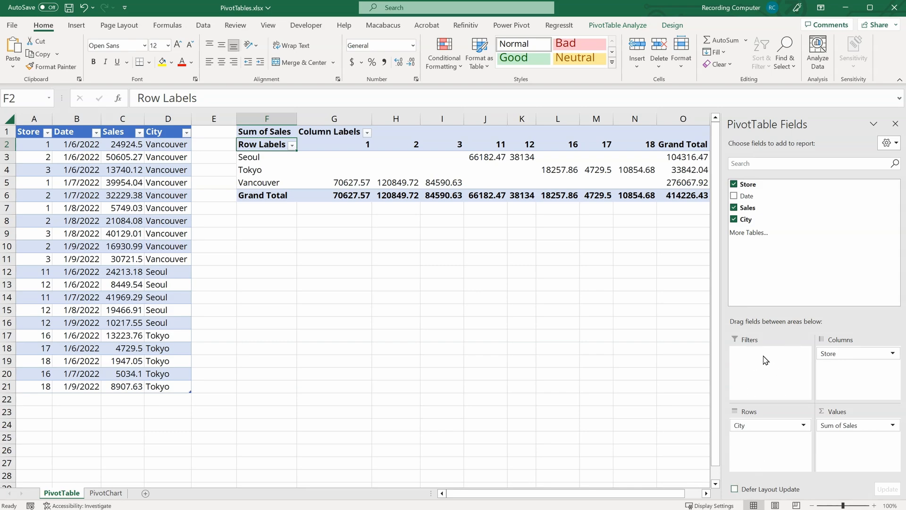
{"action": "left_click_drag", "start_coordinate": [761, 196], "coordinate": [769, 385]}
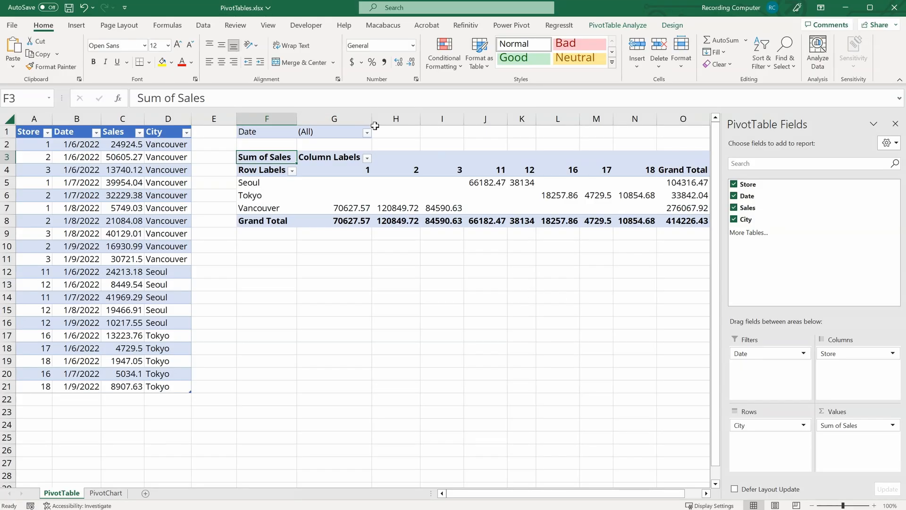
Step: Filter the PivotTable's Date field to 1/6/2022
{"action": "left_click", "coordinate": [367, 133]}
{"action": "left_click", "coordinate": [277, 168]}
{"action": "left_click", "coordinate": [303, 313]}
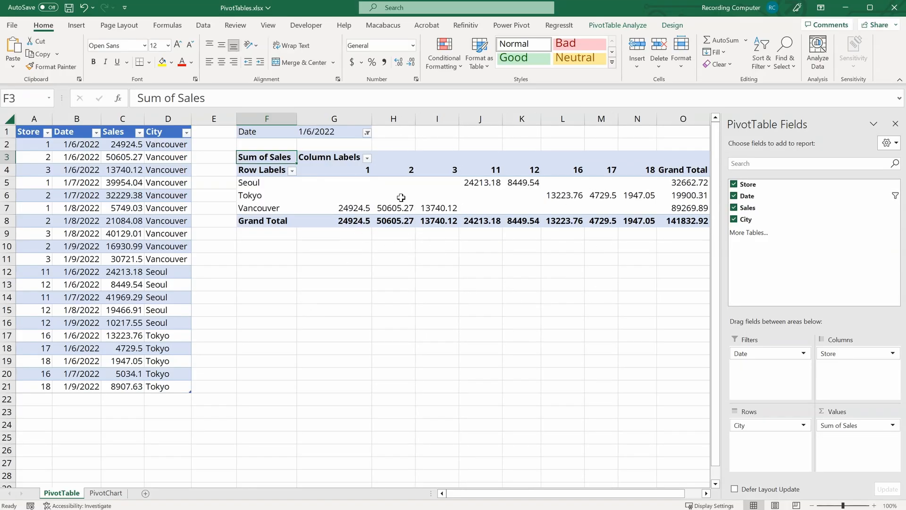
Step: Change the Date filter to 1/7/2022
{"action": "left_click", "coordinate": [367, 133]}
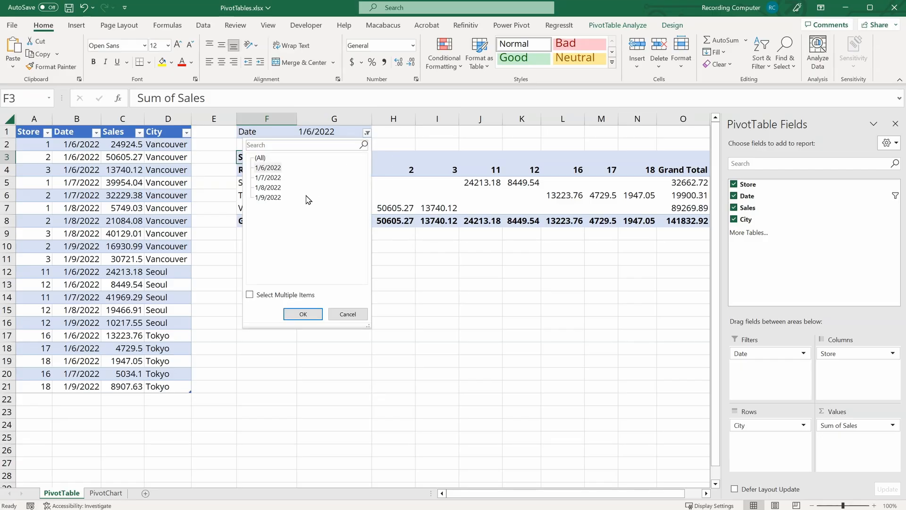
{"action": "left_click", "coordinate": [275, 180]}
{"action": "left_click", "coordinate": [290, 314]}
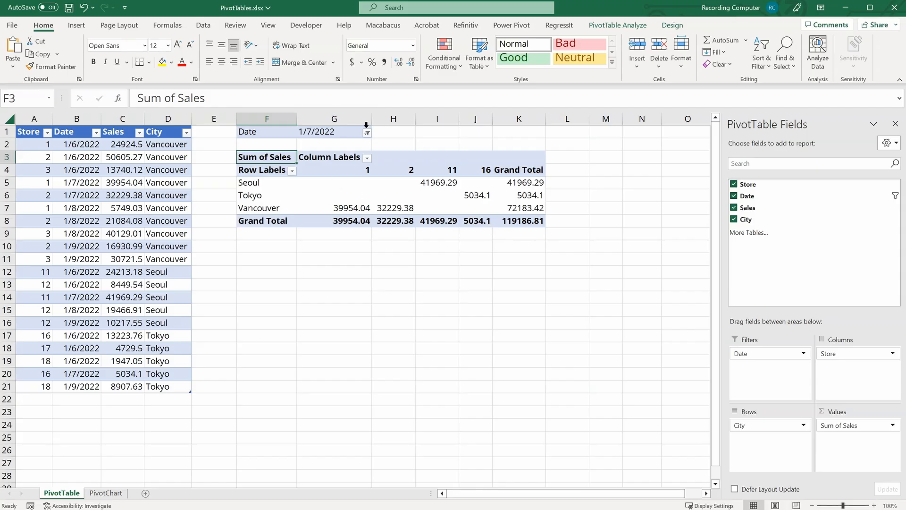
Step: Filter Date to multiple items, keeping only 1/6/2022 and 1/7/2022
{"action": "left_click", "coordinate": [367, 132]}
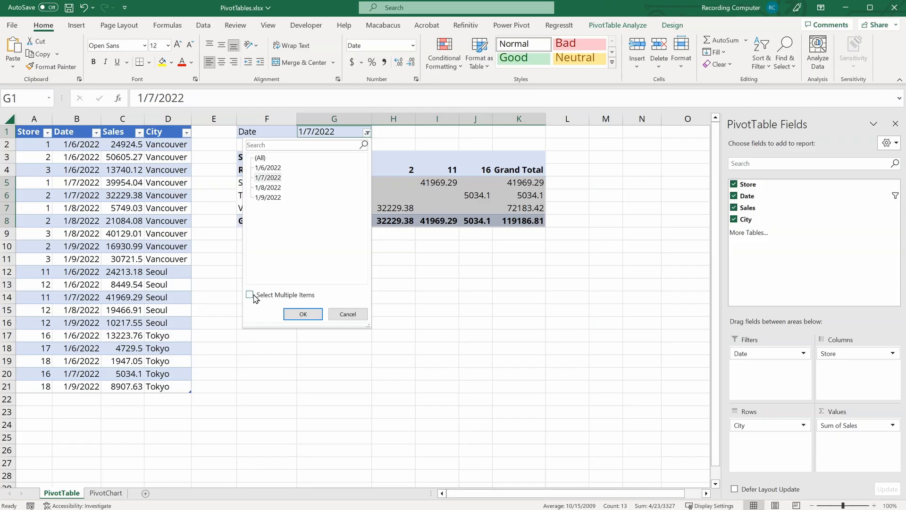
{"action": "left_click", "coordinate": [250, 295]}
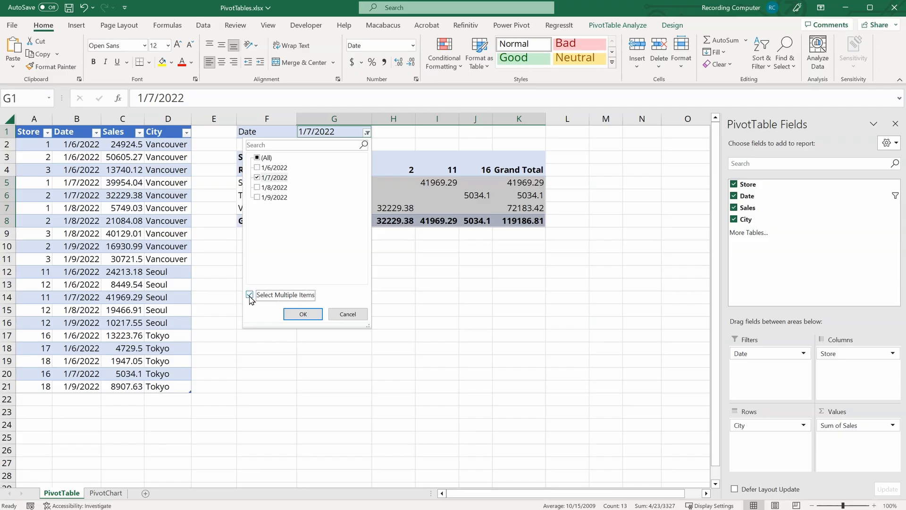
{"action": "left_click", "coordinate": [258, 158]}
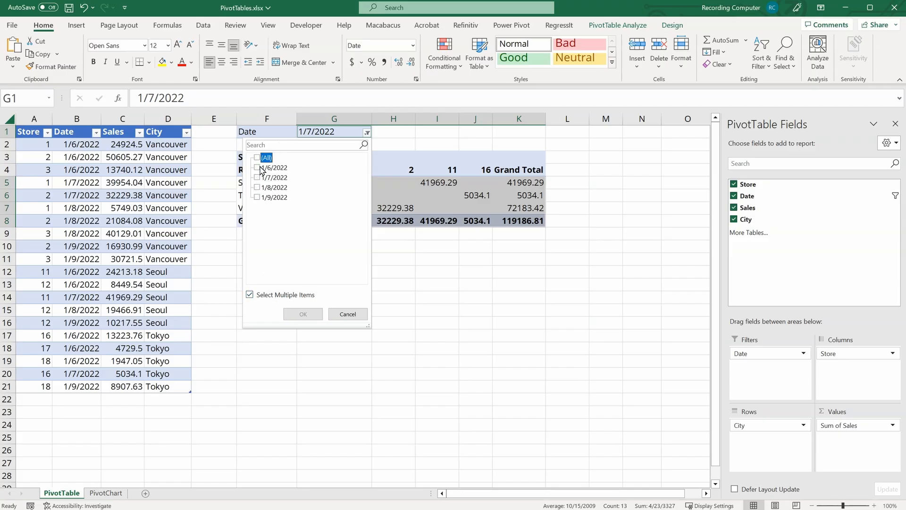
{"action": "left_click", "coordinate": [257, 167]}
{"action": "left_click", "coordinate": [257, 177]}
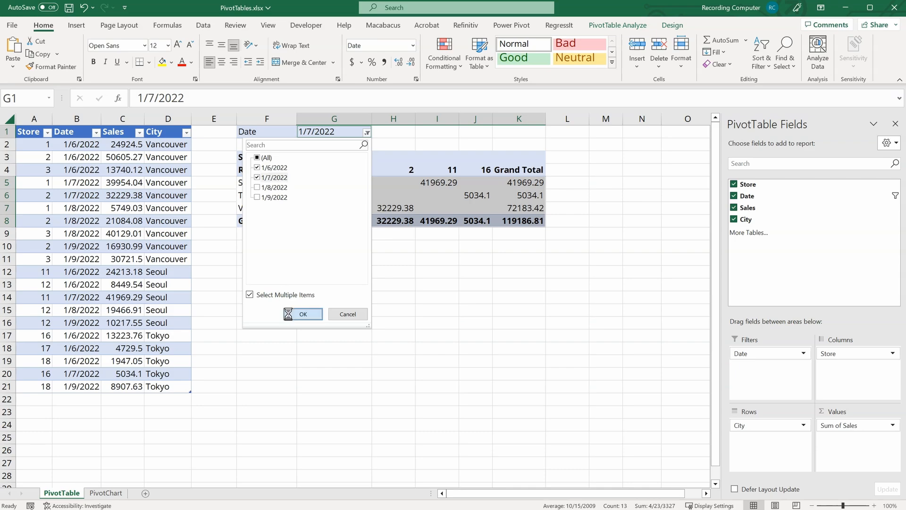
{"action": "left_click", "coordinate": [303, 314]}
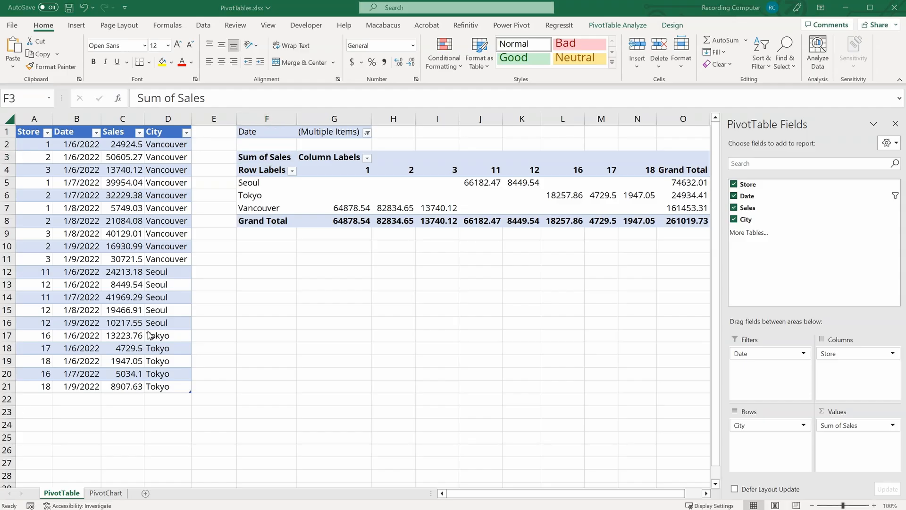
Step: Reset the Date filter to All and remove Date from the Filters area
{"action": "left_click", "coordinate": [275, 187]}
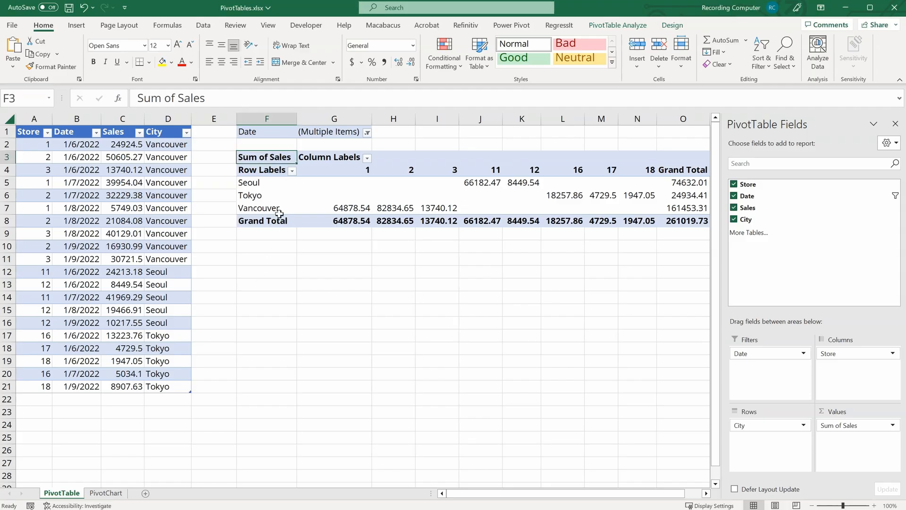
{"action": "left_click", "coordinate": [367, 133]}
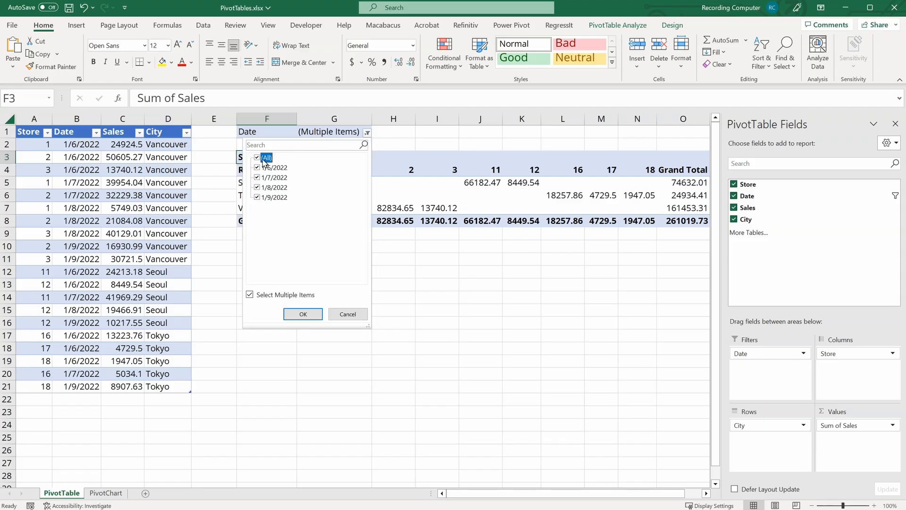
{"action": "left_click", "coordinate": [303, 313]}
{"action": "left_click_drag", "start_coordinate": [761, 353], "coordinate": [570, 357]}
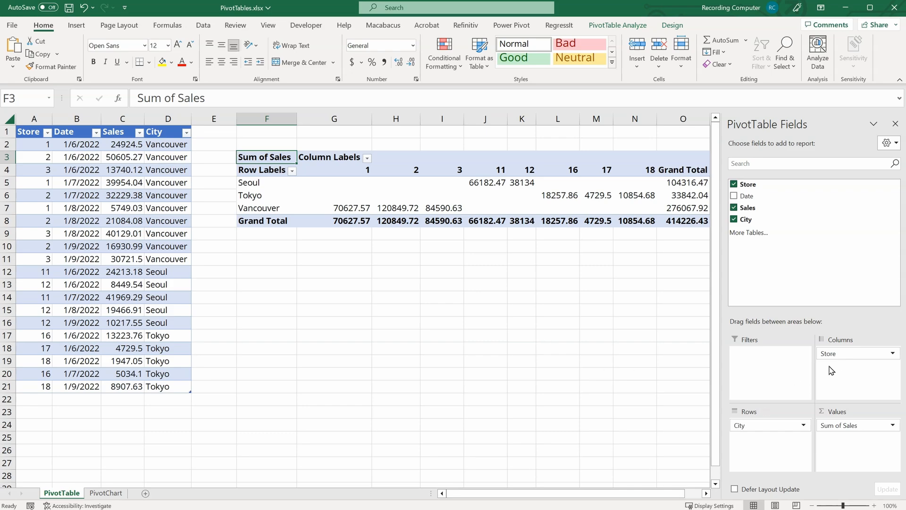
Step: Move Store into Rows below City and add Date to the Columns area
{"action": "left_click_drag", "start_coordinate": [845, 354], "coordinate": [750, 452]}
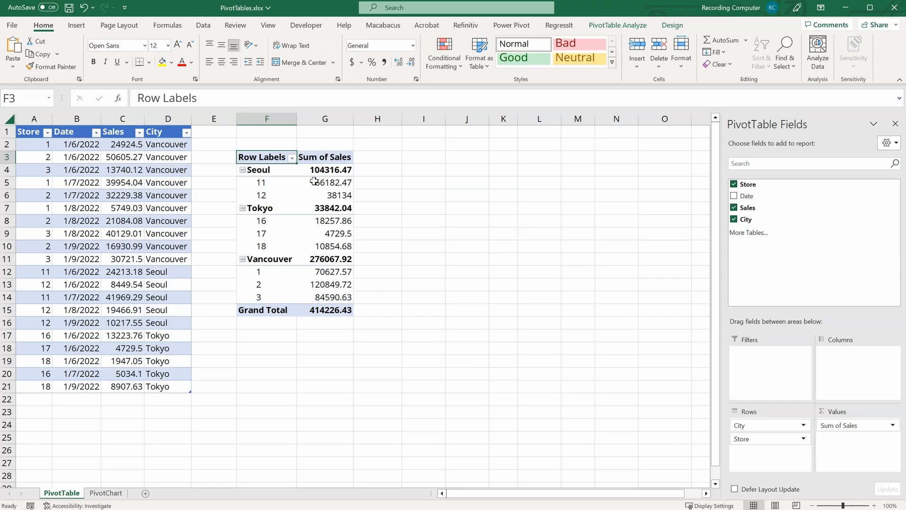
{"action": "mouse_move", "coordinate": [328, 195]}
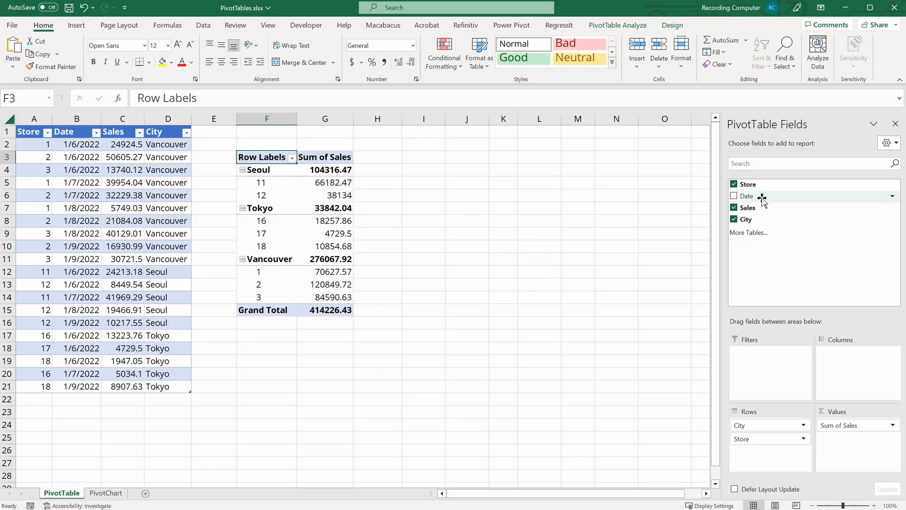
{"action": "mouse_move", "coordinate": [764, 198]}
{"action": "left_mouse_down"}
{"action": "mouse_move", "coordinate": [860, 388]}
{"action": "mouse_move", "coordinate": [853, 384]}
{"action": "left_mouse_up"}
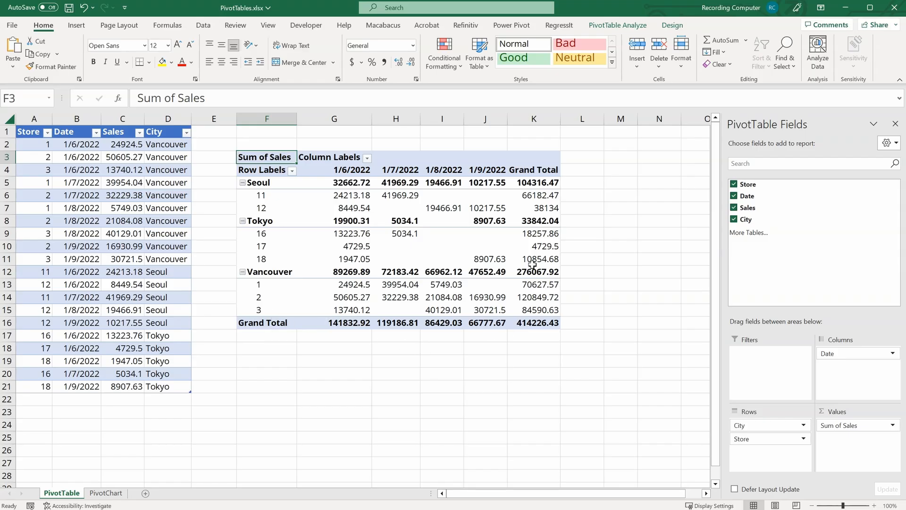
{"action": "mouse_move", "coordinate": [536, 277]}
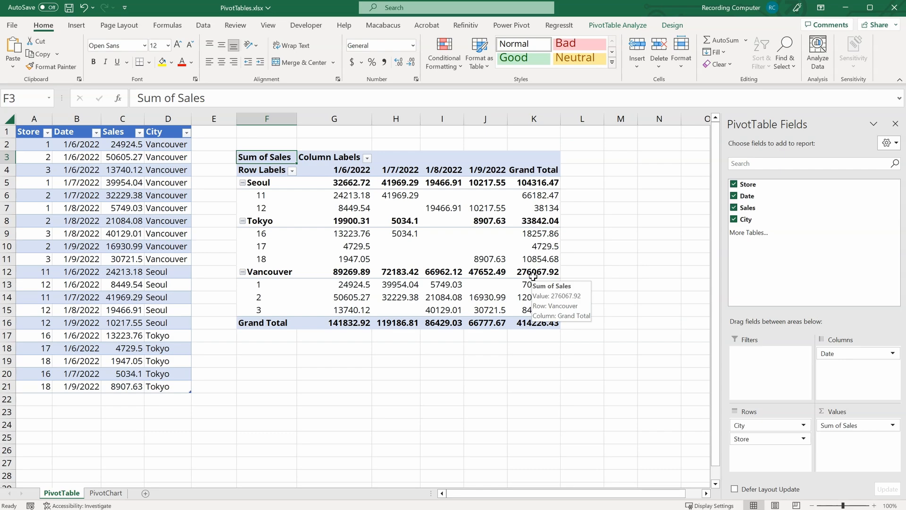
{"action": "mouse_move", "coordinate": [466, 324]}
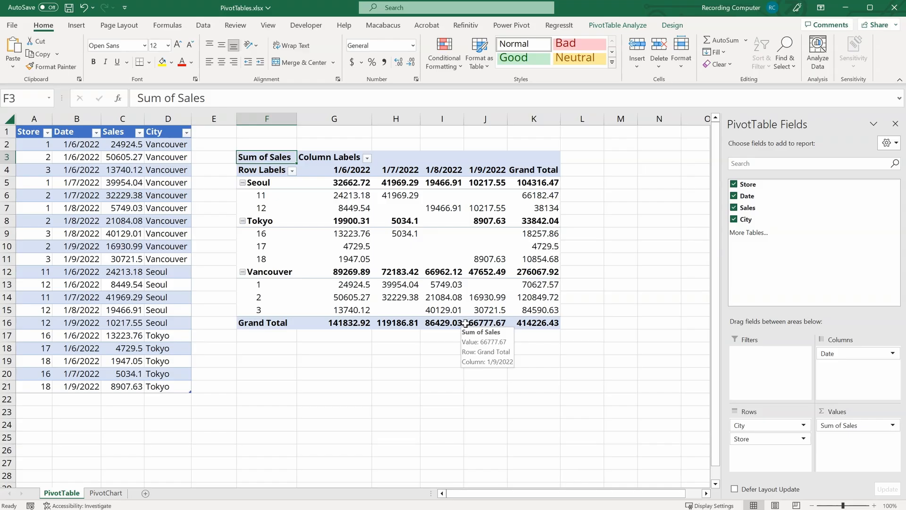
{"action": "mouse_move", "coordinate": [349, 274]}
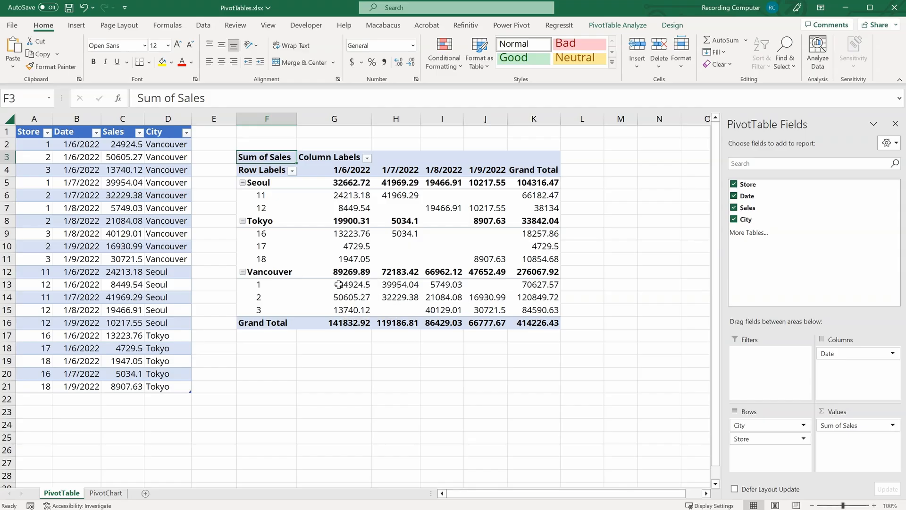
Step: Sort the city row labels in descending Z to A order
{"action": "left_click", "coordinate": [263, 171]}
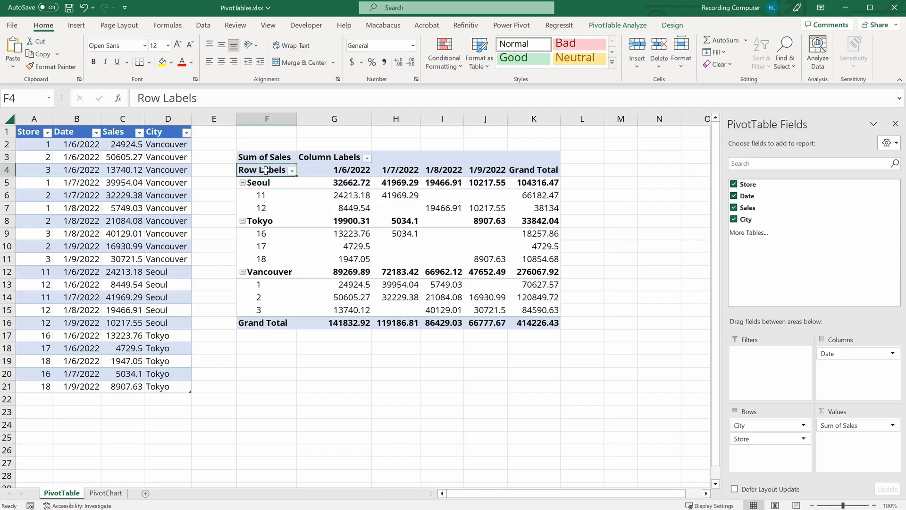
{"action": "left_click", "coordinate": [292, 172]}
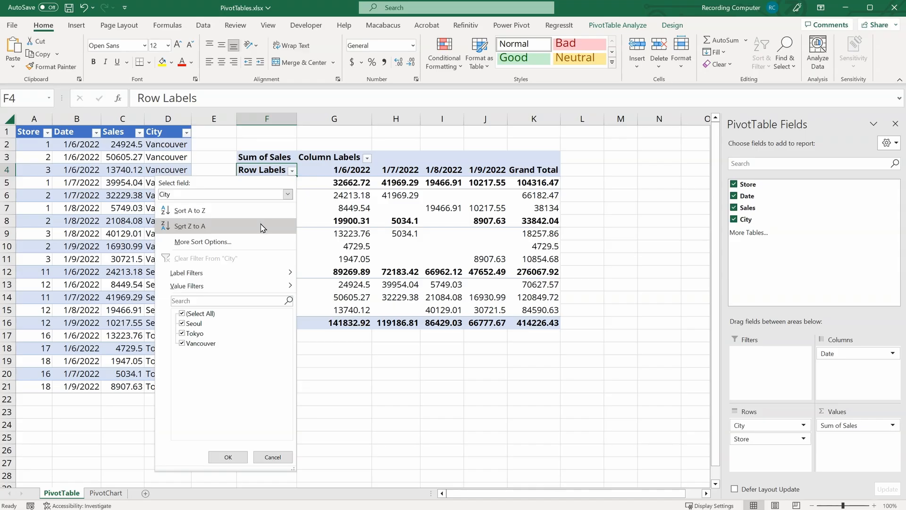
{"action": "left_click", "coordinate": [262, 211]}
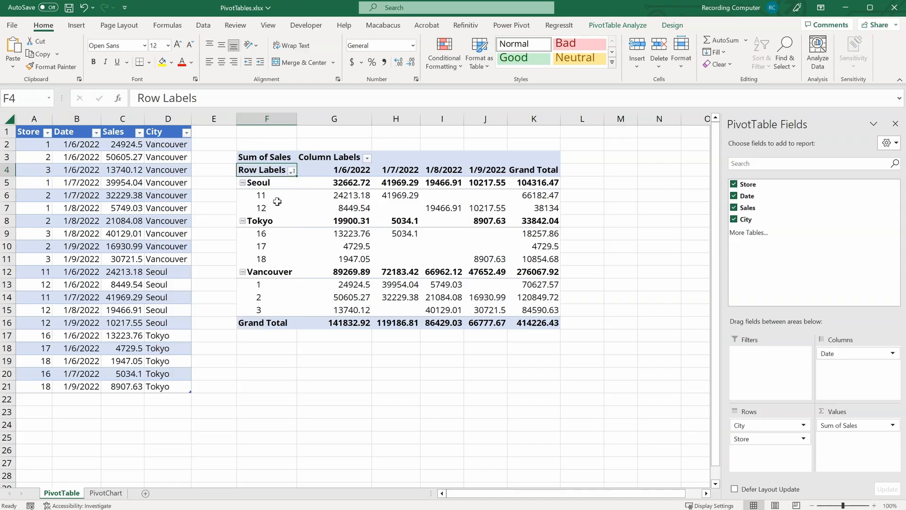
{"action": "left_click", "coordinate": [292, 171]}
{"action": "left_click", "coordinate": [225, 227]}
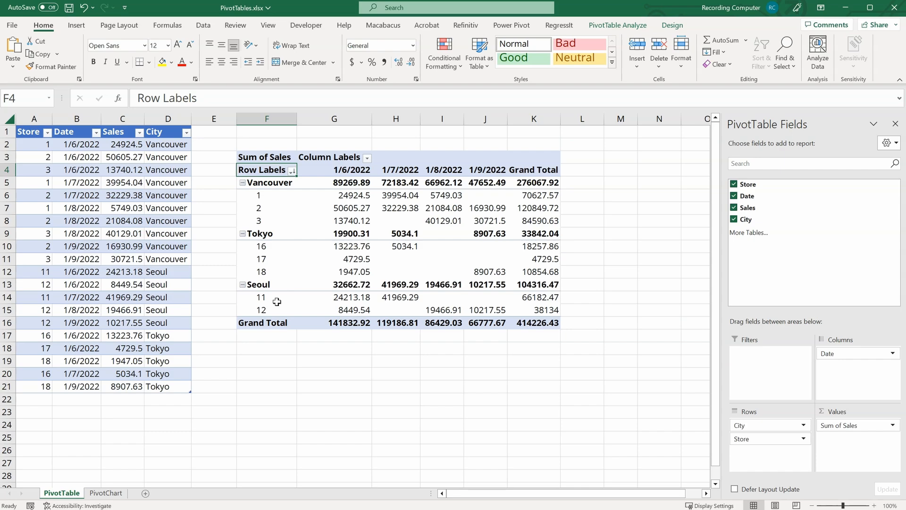
Step: Sort the Store row labels from largest to smallest
{"action": "left_click", "coordinate": [293, 170]}
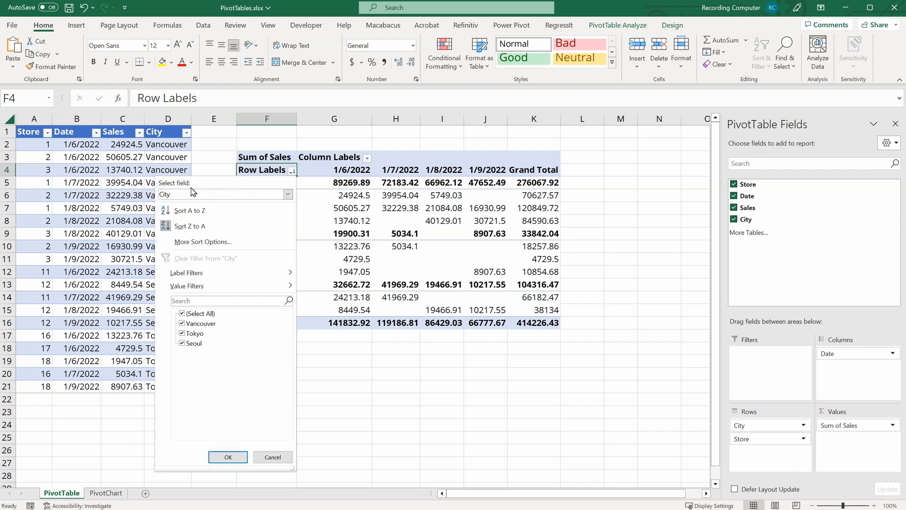
{"action": "left_click", "coordinate": [288, 194]}
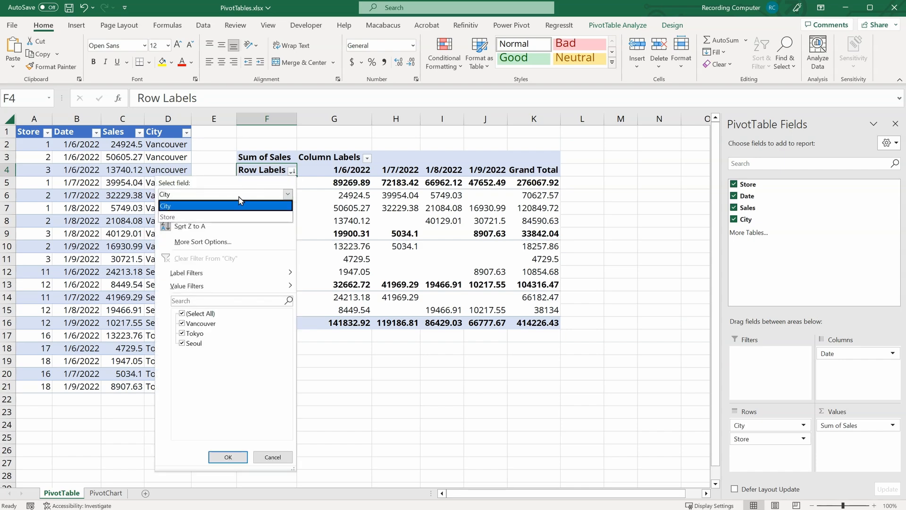
{"action": "left_click", "coordinate": [219, 218]}
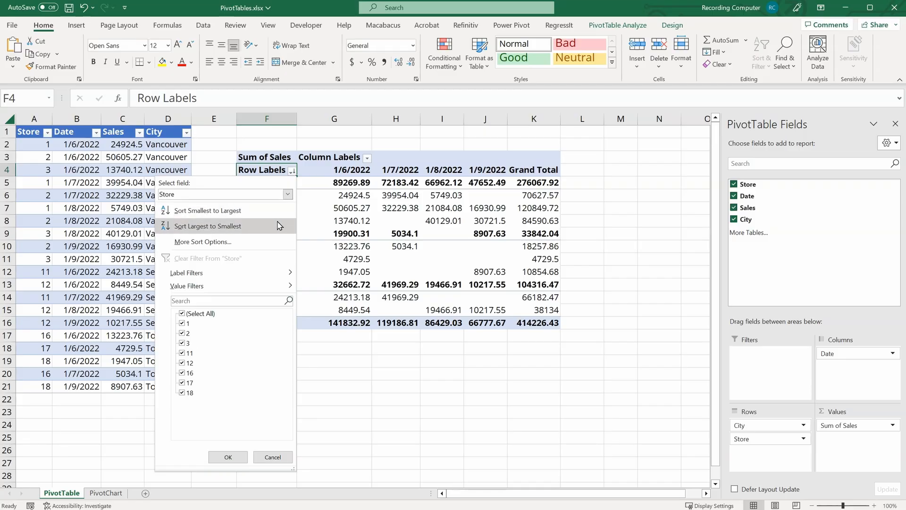
{"action": "left_click", "coordinate": [255, 227]}
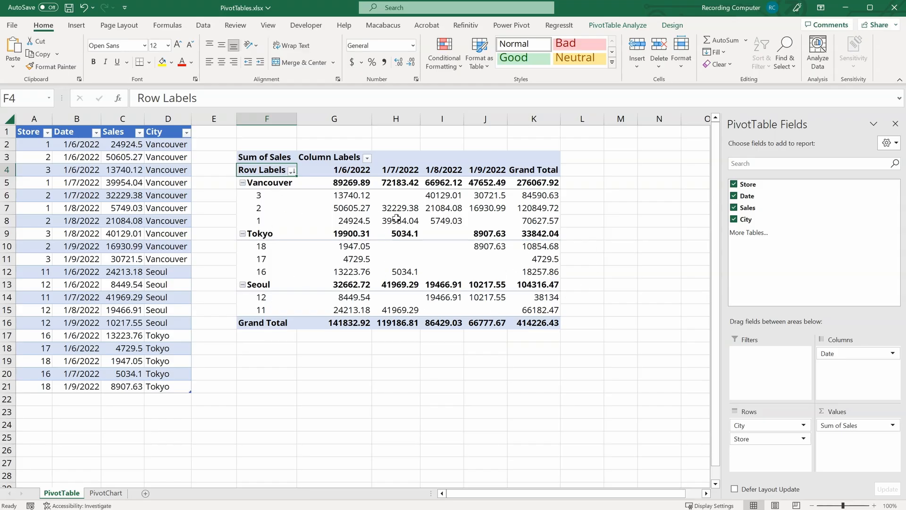
Step: Sort the cities in descending order by Sum of Sales
{"action": "left_click", "coordinate": [292, 172]}
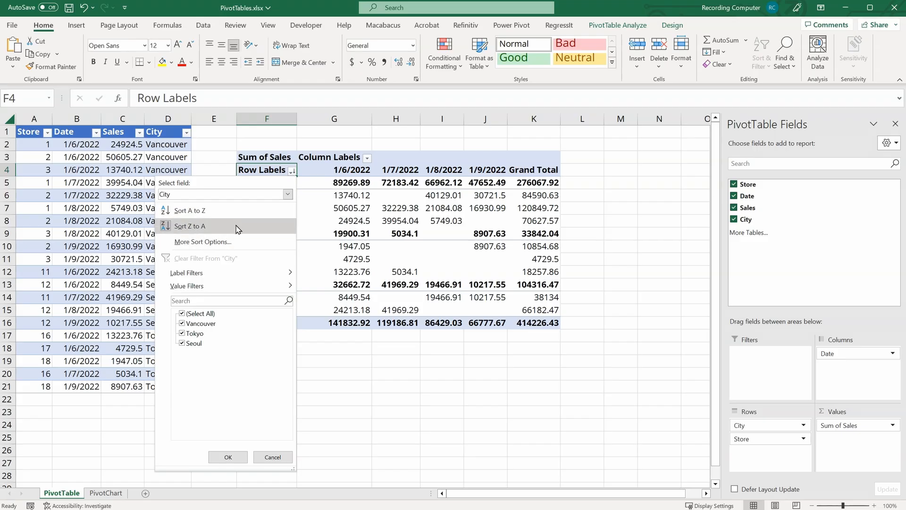
{"action": "left_click", "coordinate": [203, 241]}
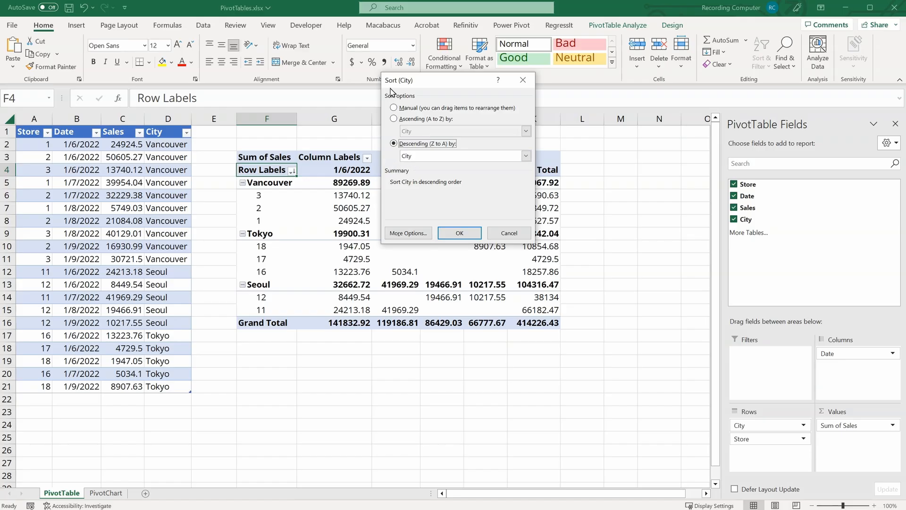
{"action": "left_click", "coordinate": [525, 156]}
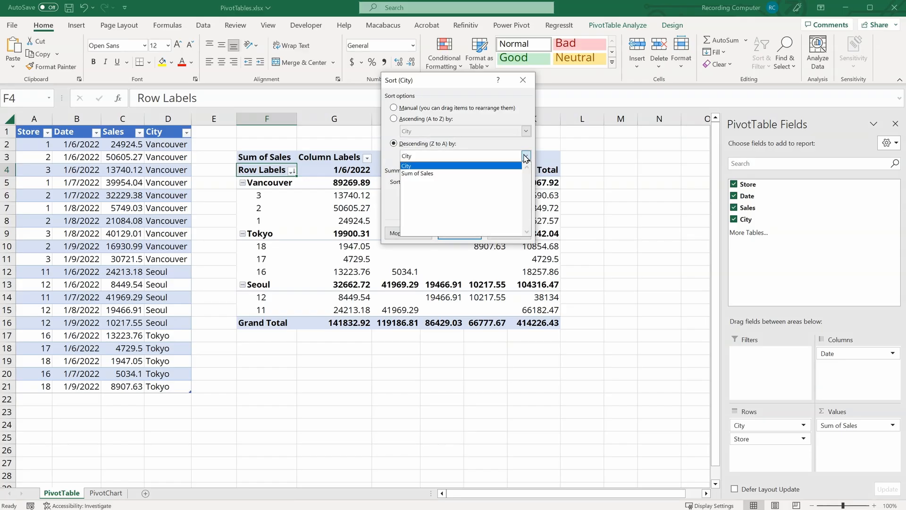
{"action": "left_click", "coordinate": [433, 173]}
{"action": "left_click", "coordinate": [464, 233]}
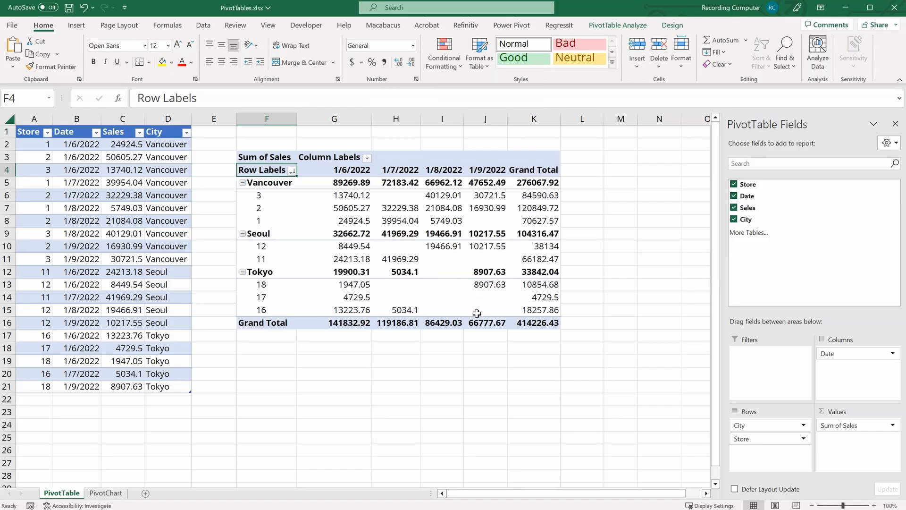
Step: Sort the stores within each city in descending order by Sum of Sales
{"action": "left_click", "coordinate": [542, 184]}
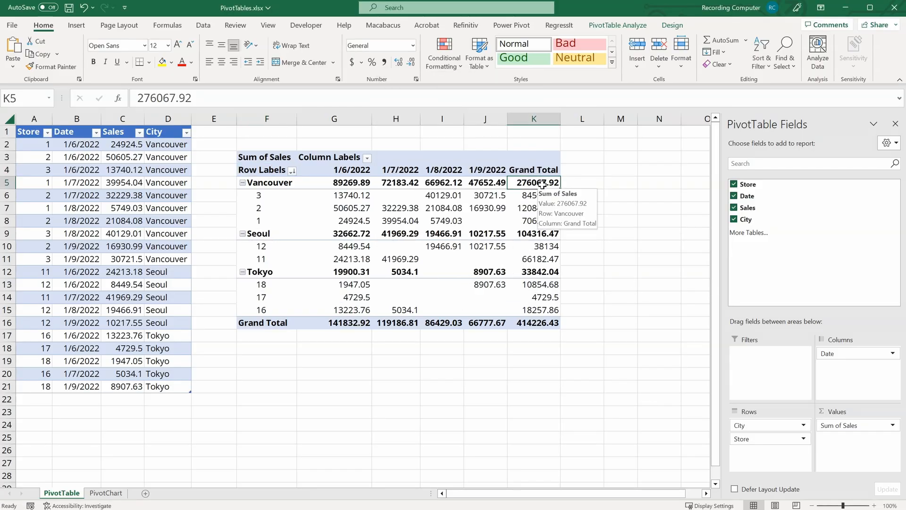
{"action": "left_click", "coordinate": [532, 233]}
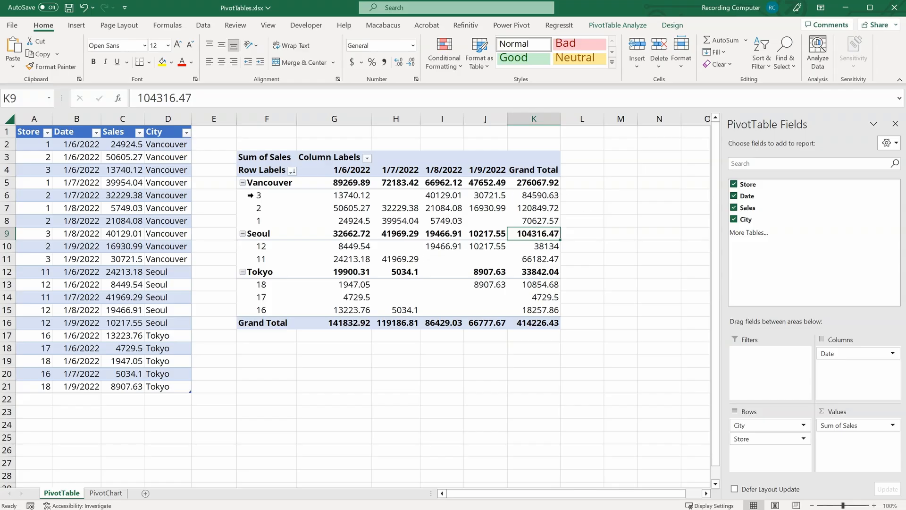
{"action": "left_click", "coordinate": [521, 195]}
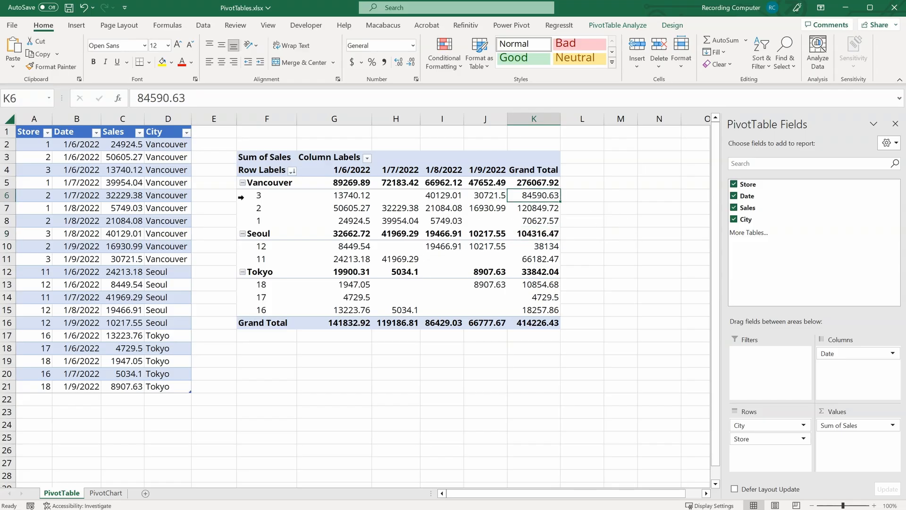
{"action": "left_click", "coordinate": [538, 207]}
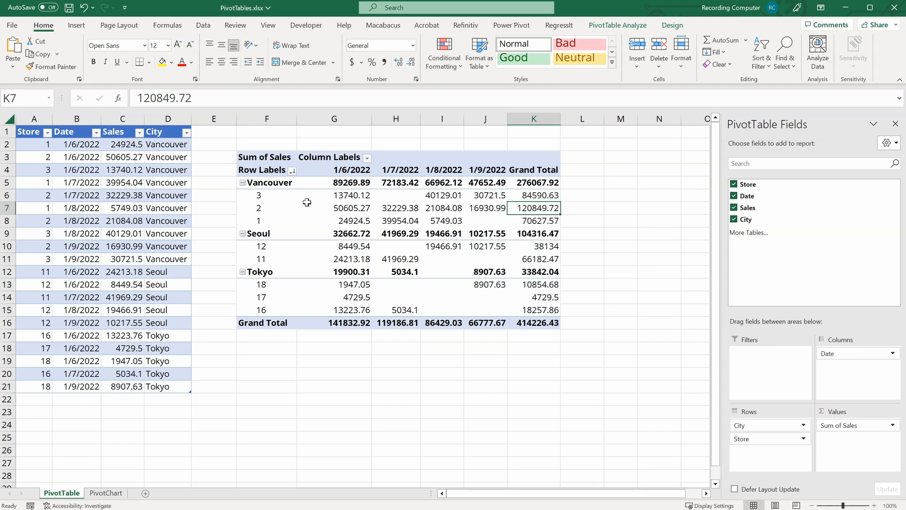
{"action": "left_click", "coordinate": [292, 171]}
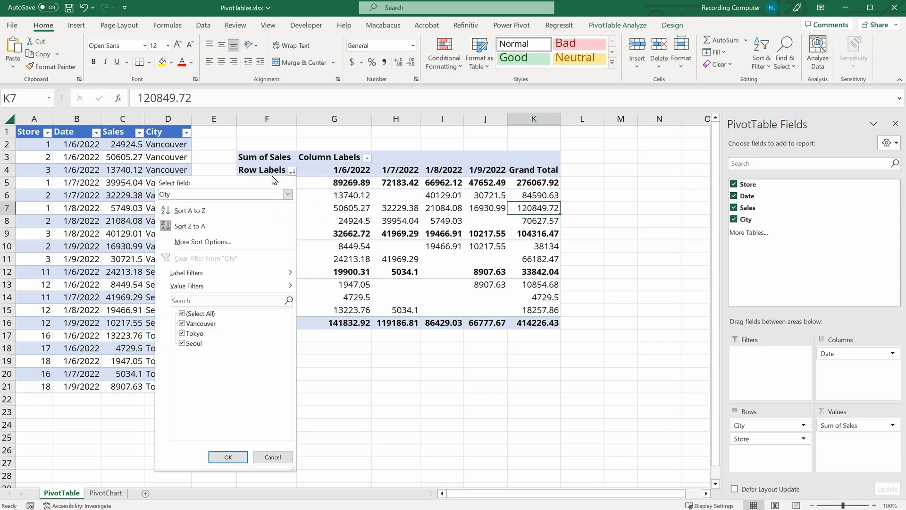
{"action": "left_click", "coordinate": [287, 194]}
{"action": "left_click", "coordinate": [172, 218]}
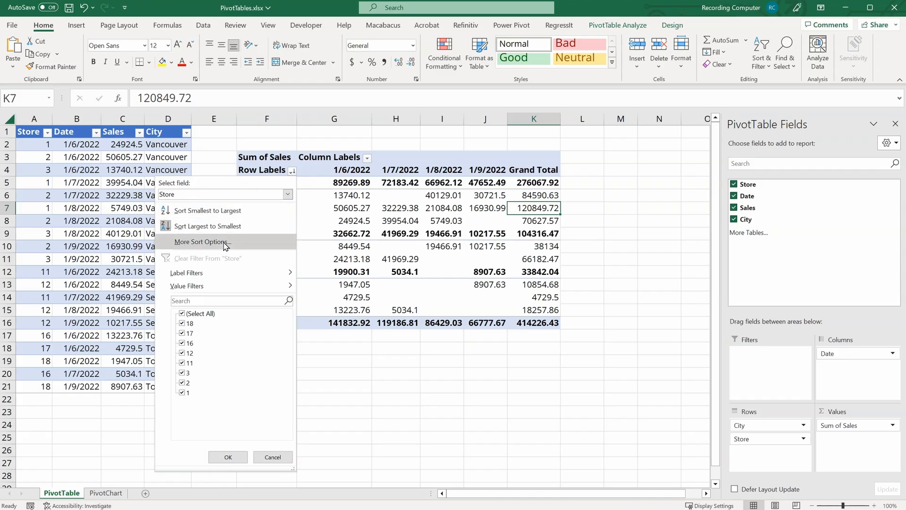
{"action": "left_click", "coordinate": [202, 242]}
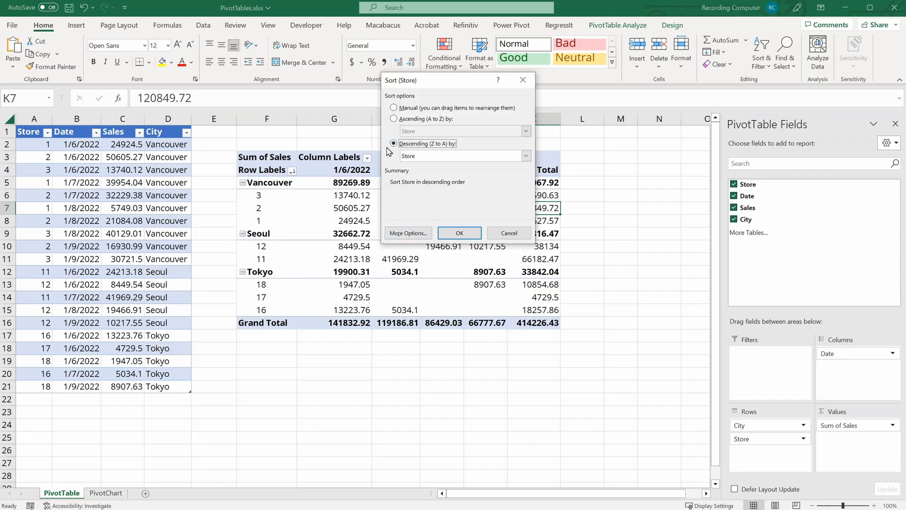
{"action": "left_click", "coordinate": [526, 156]}
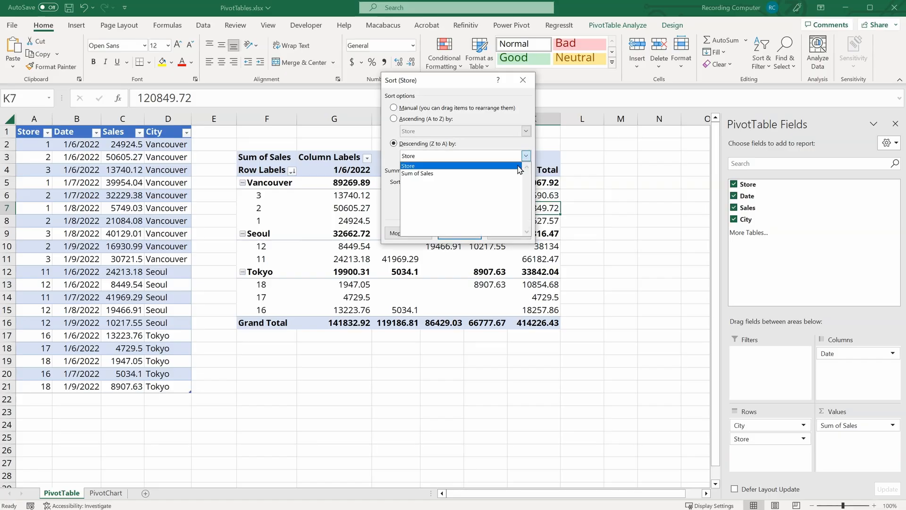
{"action": "left_click", "coordinate": [491, 174]}
{"action": "left_click", "coordinate": [451, 233]}
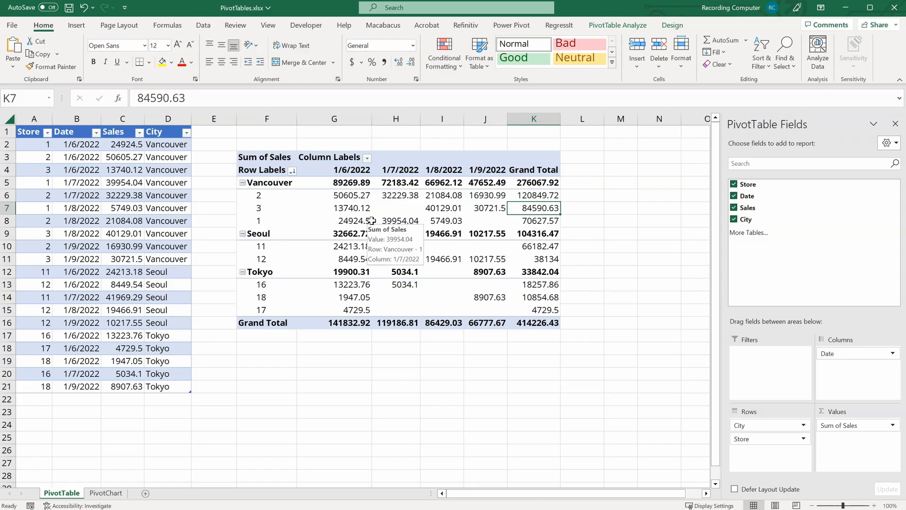
Step: Collapse the City field so only the city totals show
{"action": "mouse_move", "coordinate": [370, 222]}
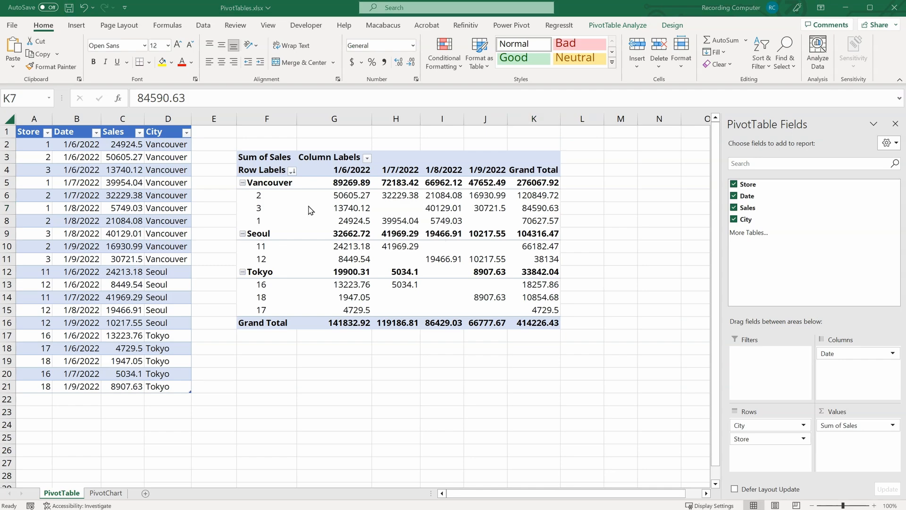
{"action": "left_click", "coordinate": [318, 201]}
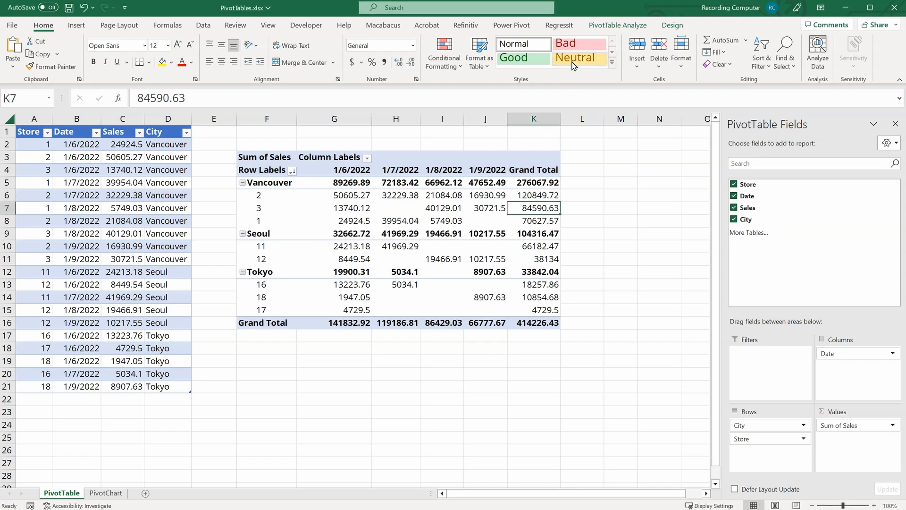
{"action": "left_click", "coordinate": [617, 27]}
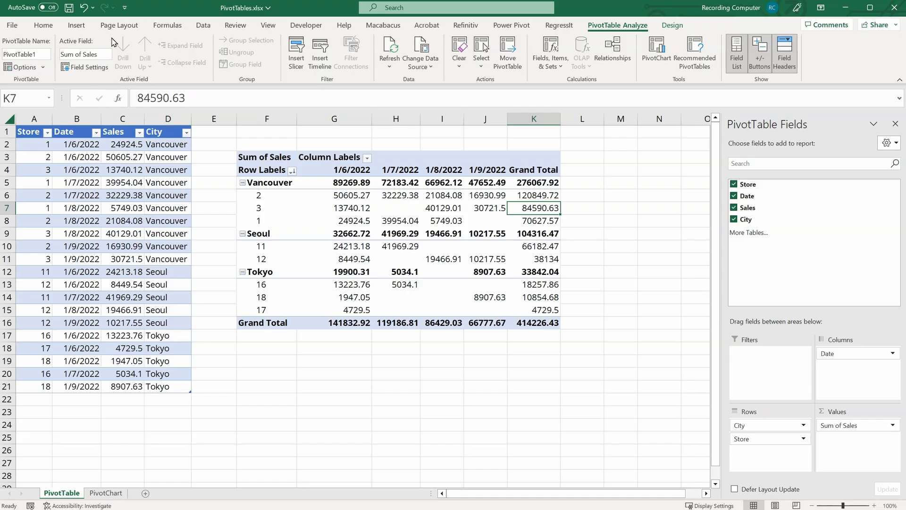
{"action": "left_click", "coordinate": [271, 182]}
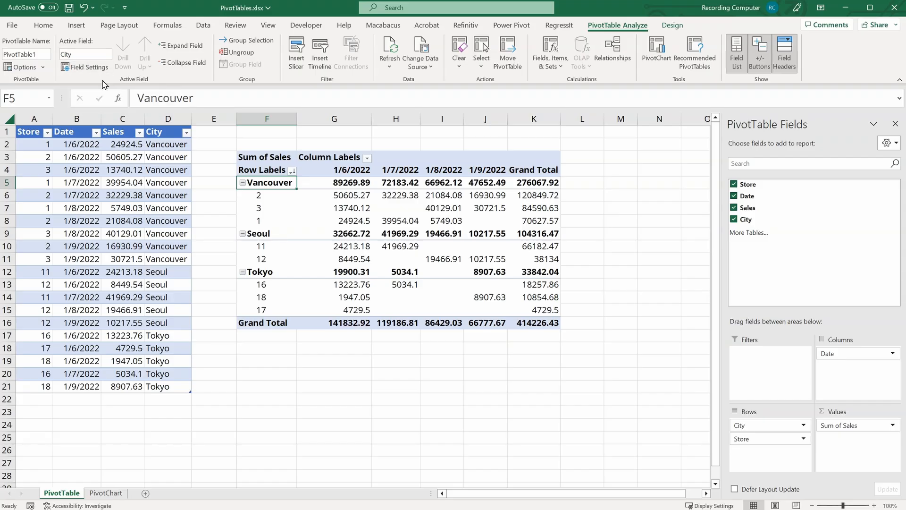
{"action": "left_click", "coordinate": [181, 63]}
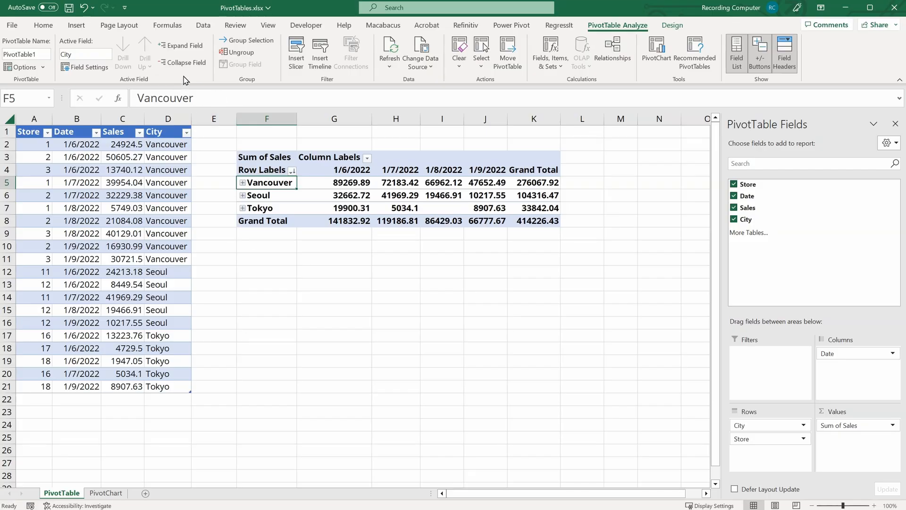
Step: Expand Vancouver, Seoul and Tokyo to show their stores
{"action": "left_click", "coordinate": [242, 183]}
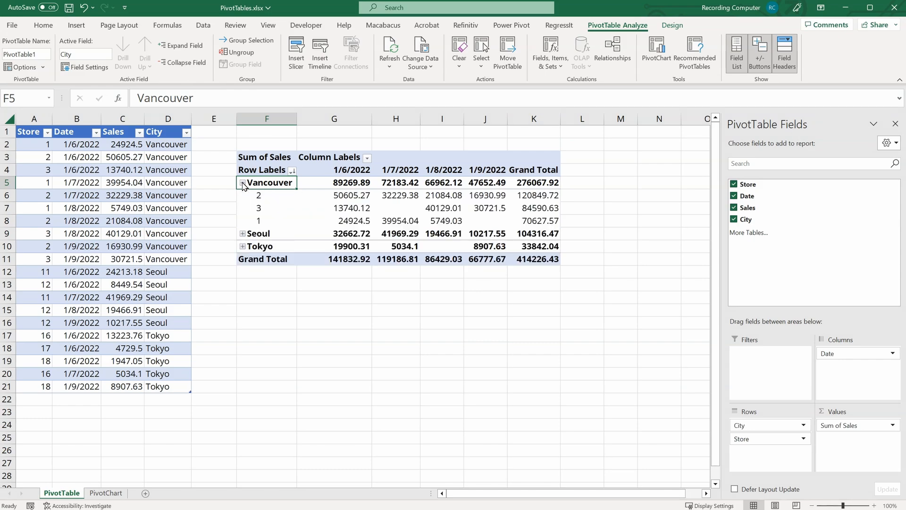
{"action": "left_click", "coordinate": [243, 234]}
{"action": "left_click", "coordinate": [242, 273]}
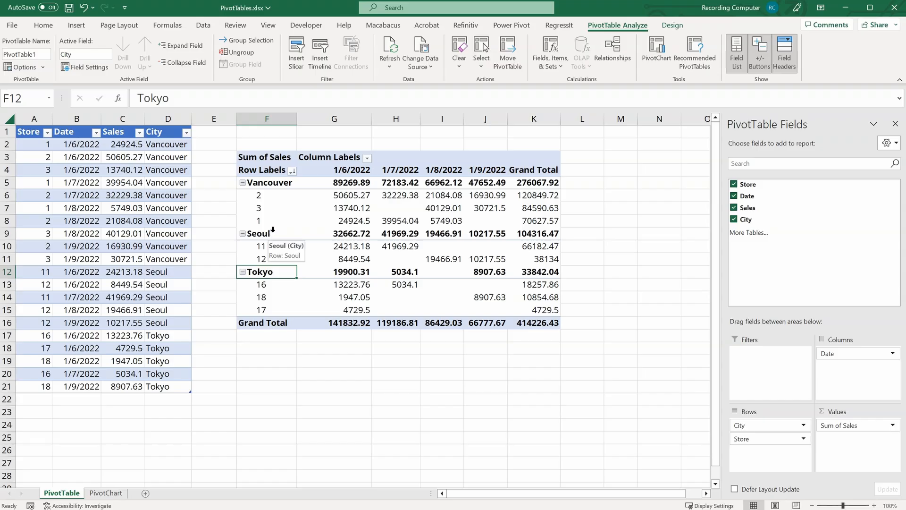
Step: Format the Sum of Sales values as Number with 0 decimal places and a 1000 separator
{"action": "left_click", "coordinate": [346, 194]}
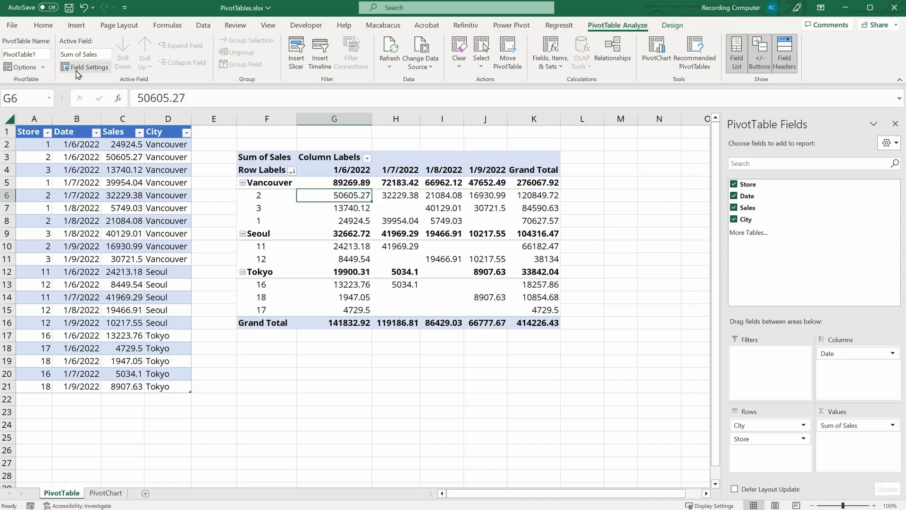
{"action": "left_click", "coordinate": [96, 71]}
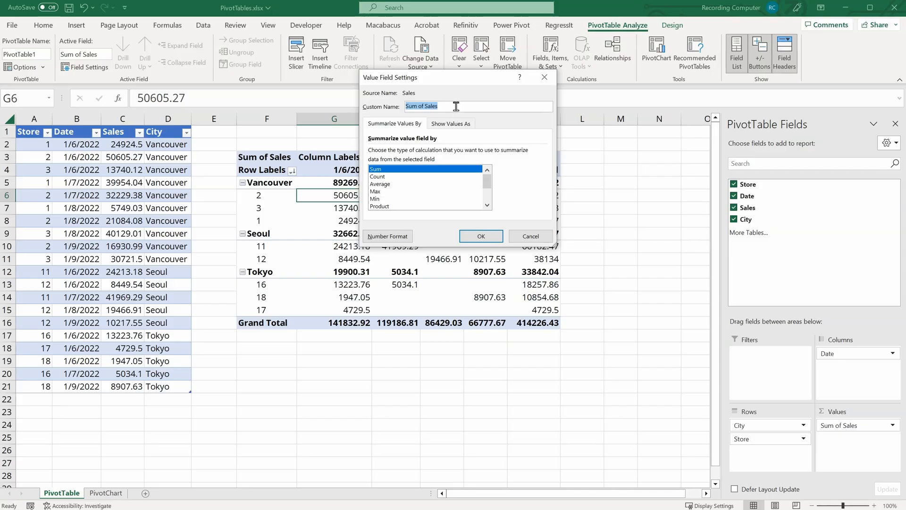
{"action": "left_click", "coordinate": [402, 234]}
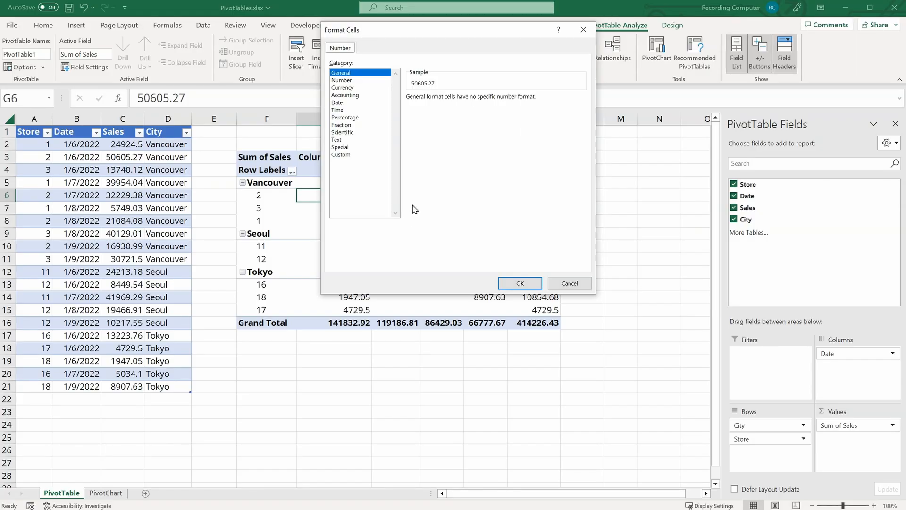
{"action": "left_click", "coordinate": [347, 82]}
{"action": "left_click", "coordinate": [409, 113]}
{"action": "left_click", "coordinate": [455, 97]}
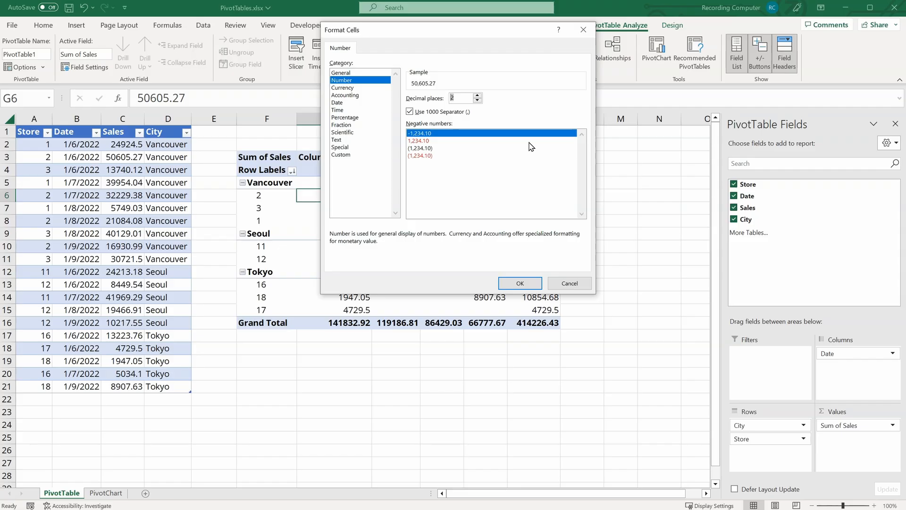
{"action": "key", "text": "BackSpace"}
{"action": "type", "text": "0"}
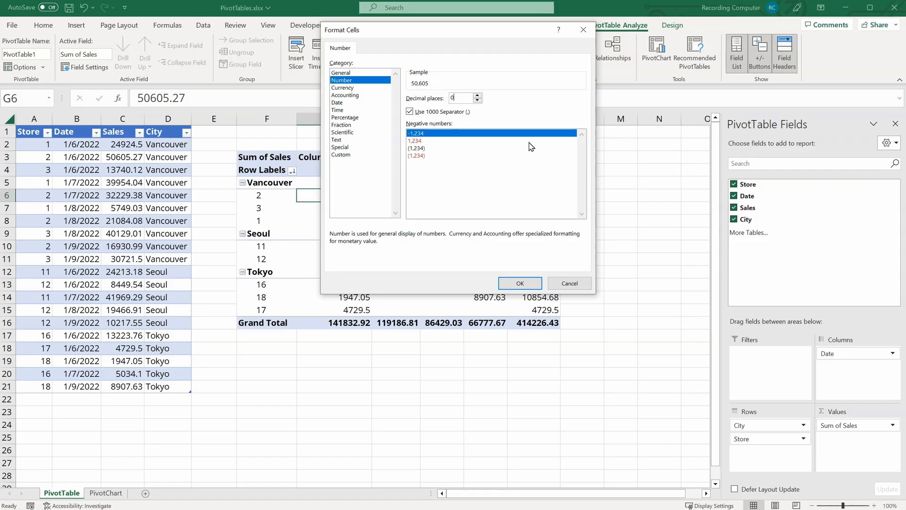
{"action": "left_click", "coordinate": [518, 284]}
{"action": "left_click", "coordinate": [480, 238]}
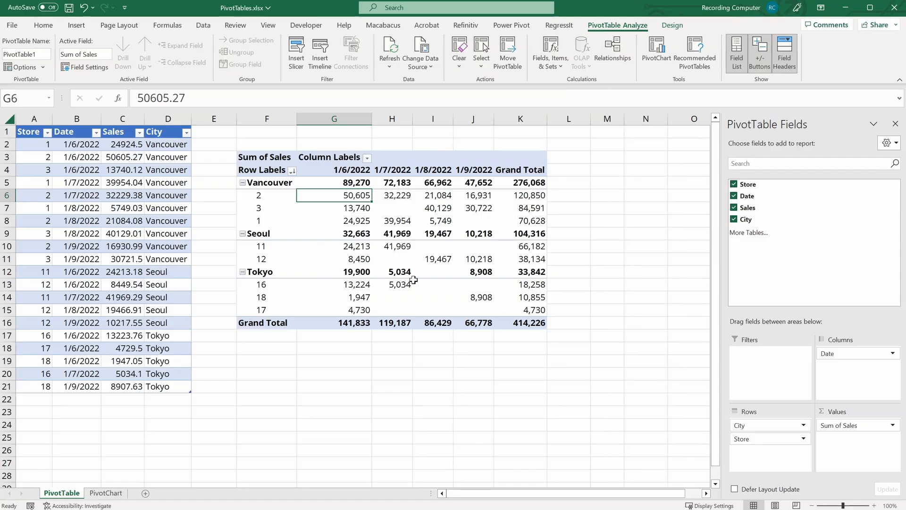
{"action": "mouse_move", "coordinate": [414, 281]}
{"action": "mouse_move", "coordinate": [417, 299]}
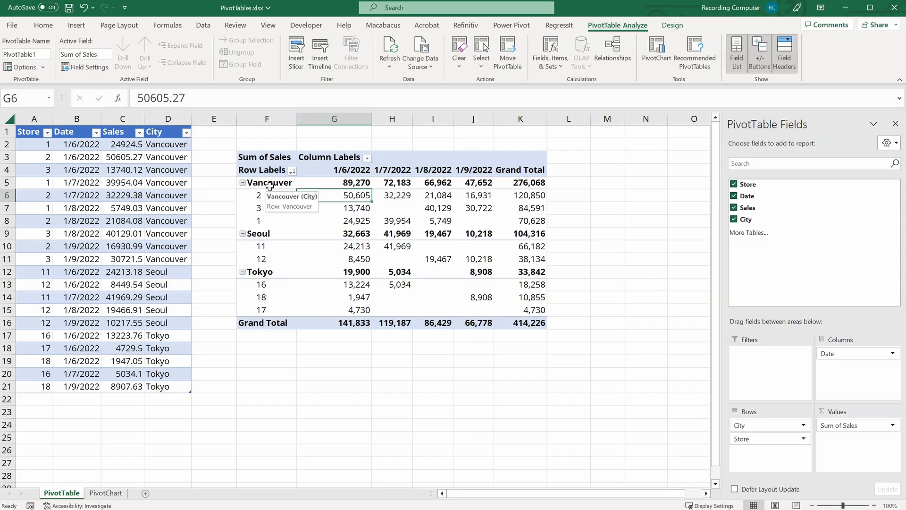
Step: Select the Seoul and Tokyo city labels and group them into one group
{"action": "left_click", "coordinate": [269, 184]}
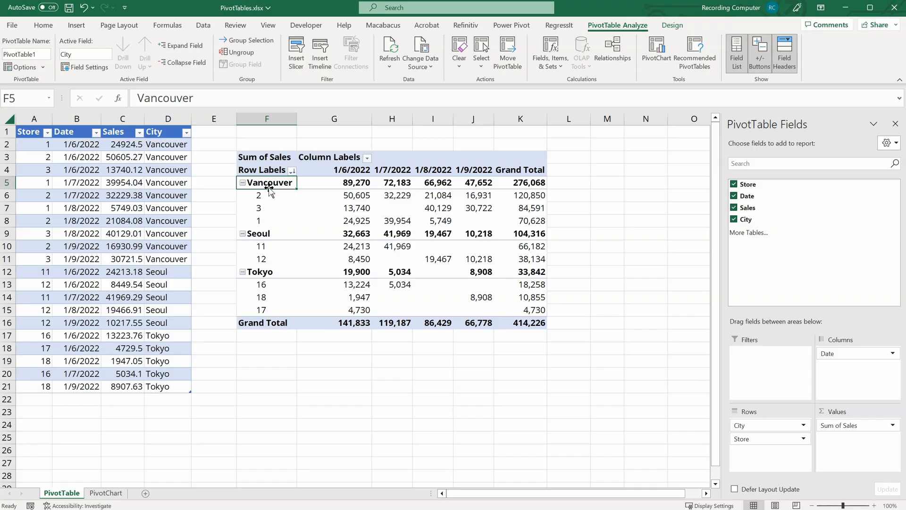
{"action": "left_click", "coordinate": [262, 232]}
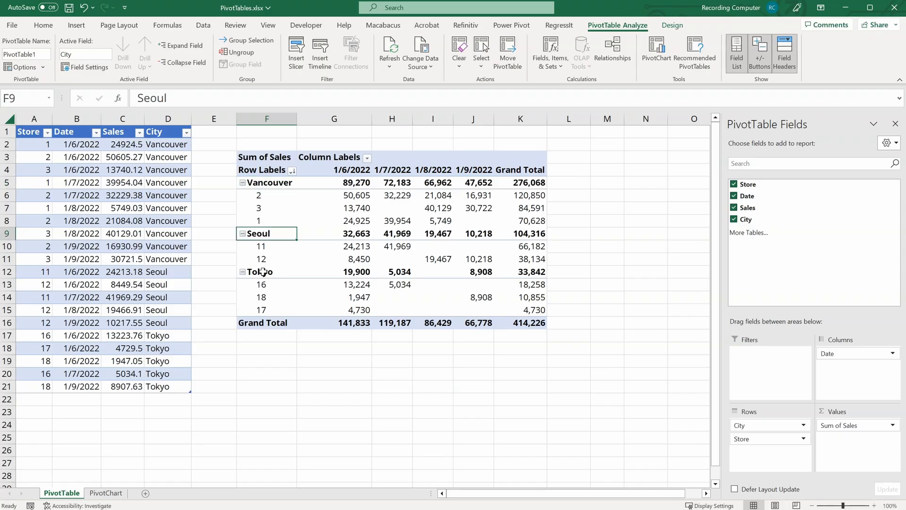
{"action": "left_click", "coordinate": [263, 272], "text": "ctrl"}
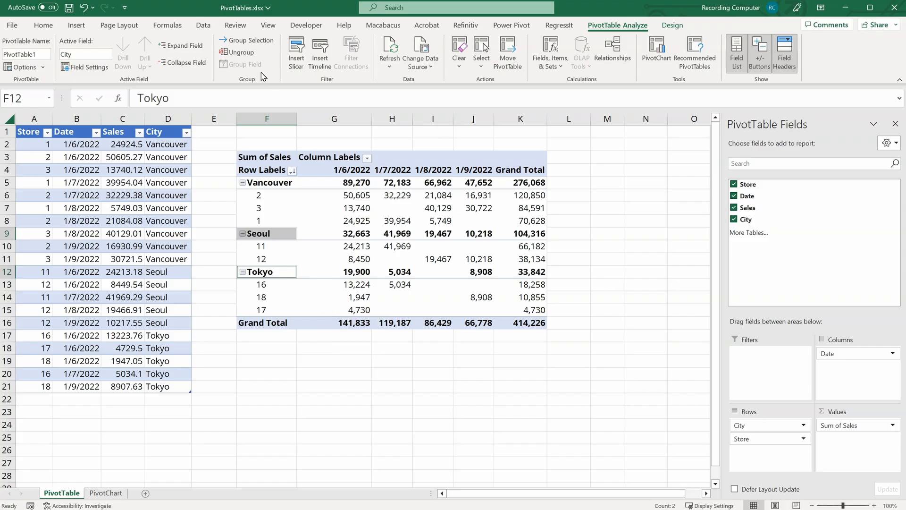
{"action": "left_click", "coordinate": [262, 41]}
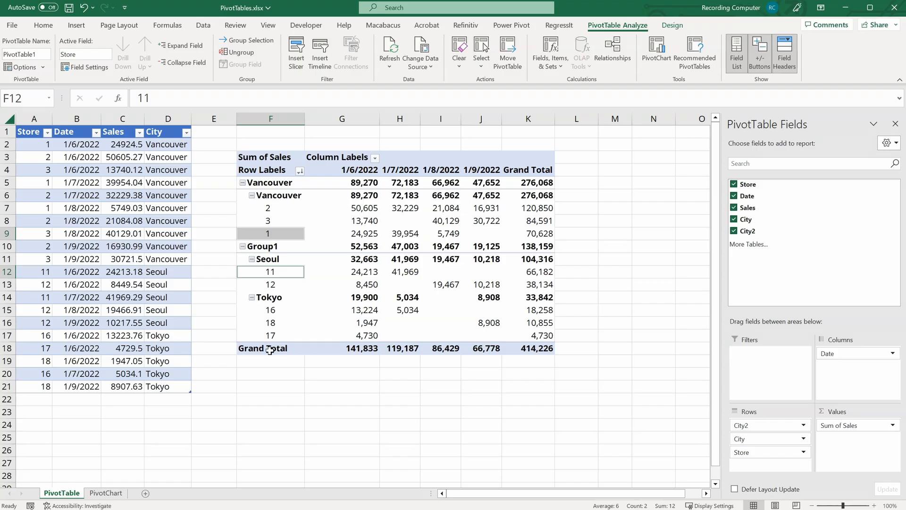
Step: Ungroup the new group containing Seoul and Tokyo
{"action": "left_click", "coordinate": [278, 245]}
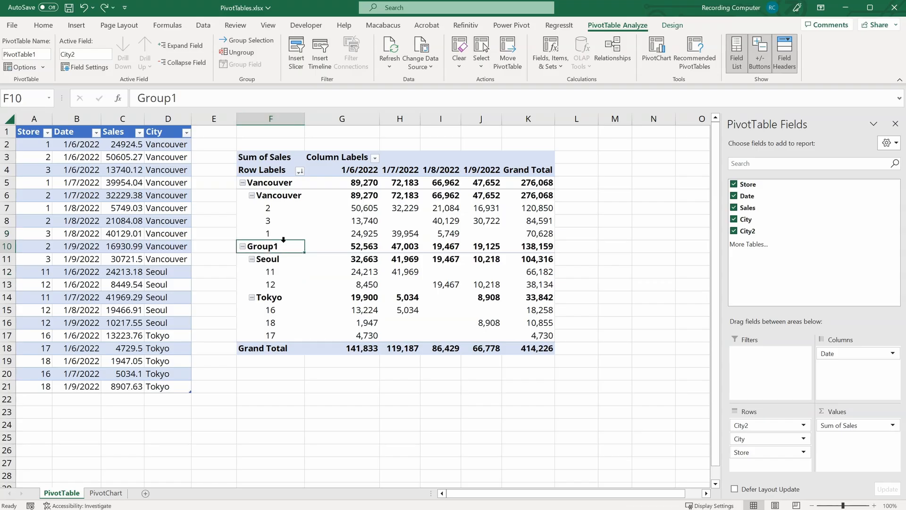
{"action": "left_click", "coordinate": [249, 53]}
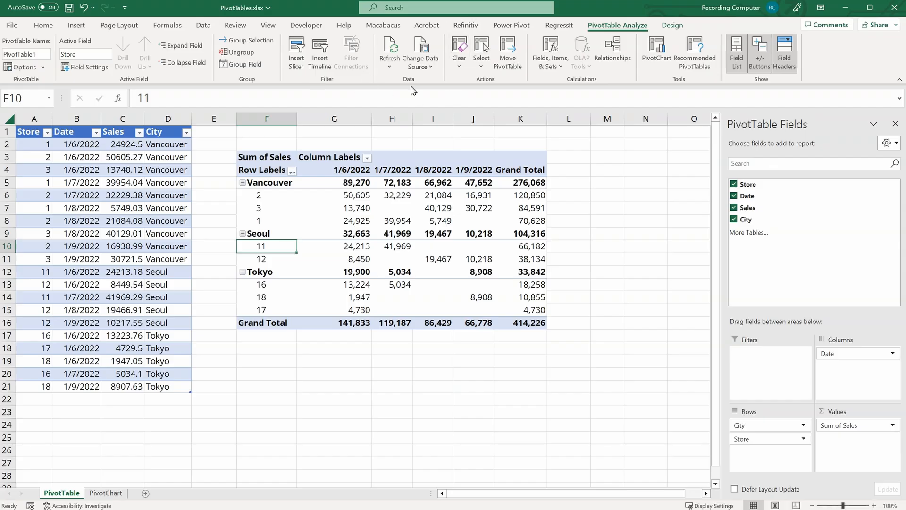
{"action": "left_click", "coordinate": [420, 65]}
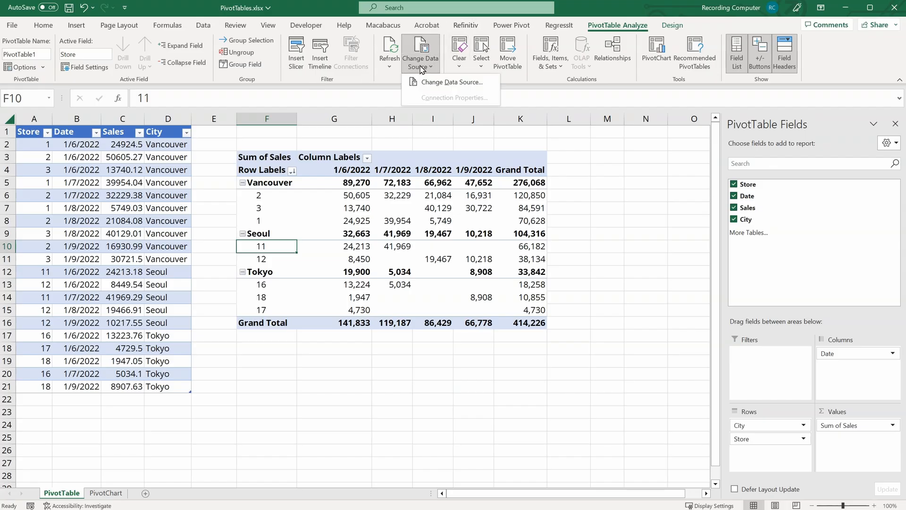
{"action": "left_click", "coordinate": [381, 94]}
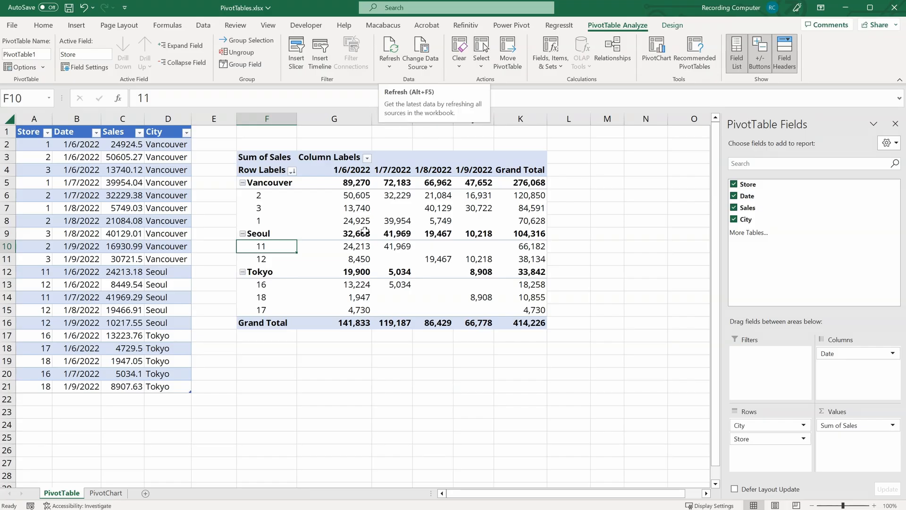
Step: Add a new source row with store 20, date 1/9/2022 copied from above, sales 5000 and city New York
{"action": "left_click", "coordinate": [29, 402]}
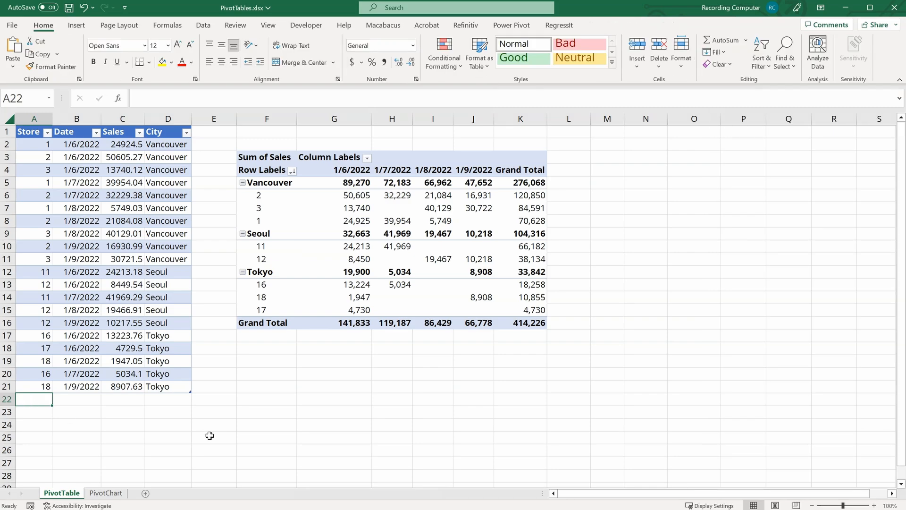
{"action": "type", "text": "20"}
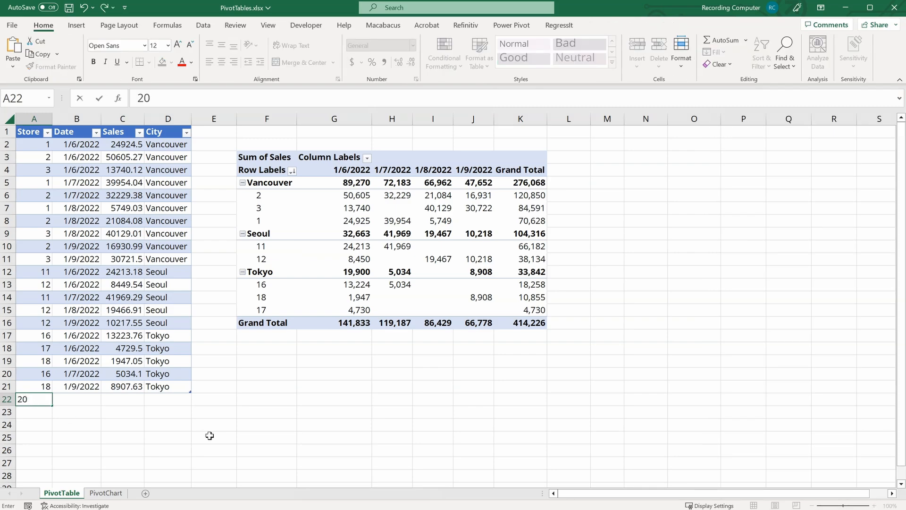
{"action": "key", "text": "Tab"}
{"action": "key", "text": "Up"}
{"action": "key", "text": "ctrl+c"}
{"action": "key", "text": "Down"}
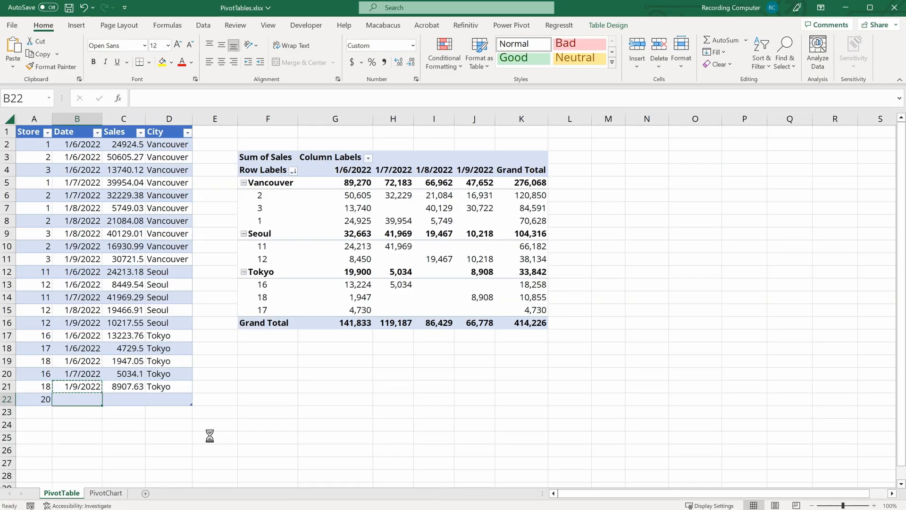
{"action": "key", "text": "ctrl+v"}
{"action": "key", "text": "Tab"}
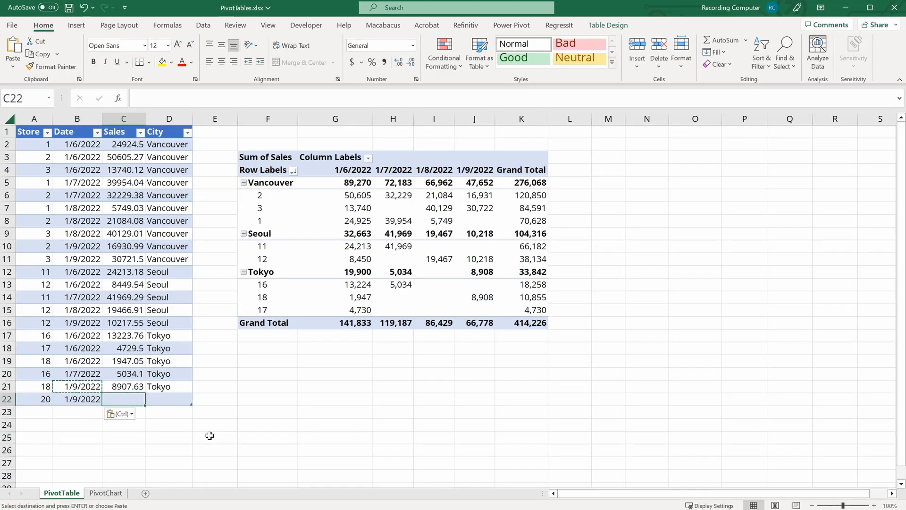
{"action": "type", "text": "5000"}
{"action": "key", "text": "Tab"}
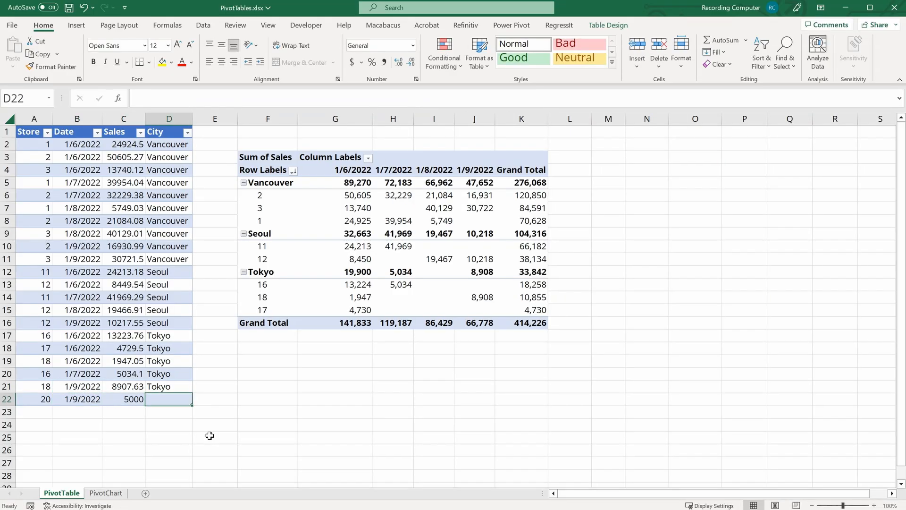
{"action": "type", "text": "New York"}
{"action": "key", "text": "Tab"}
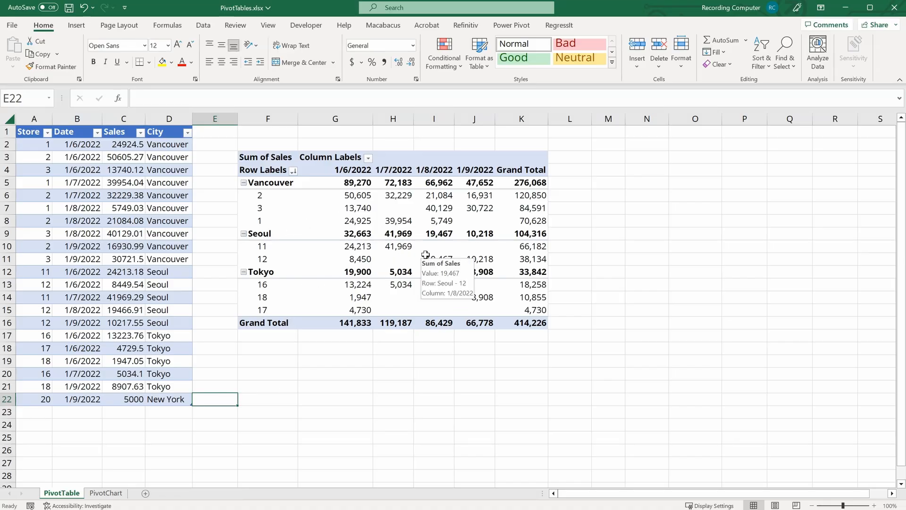
Step: Refresh the PivotTable so it includes the new New York row
{"action": "mouse_move", "coordinate": [402, 266]}
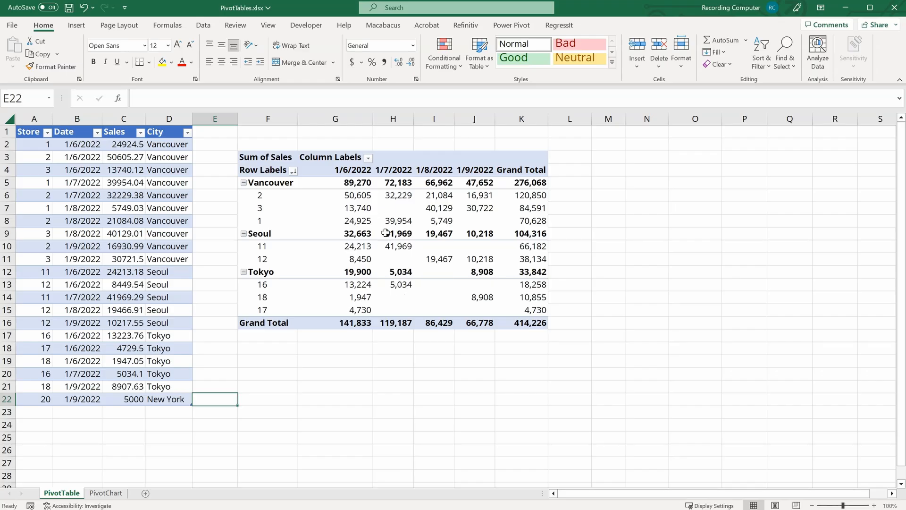
{"action": "left_click", "coordinate": [406, 202]}
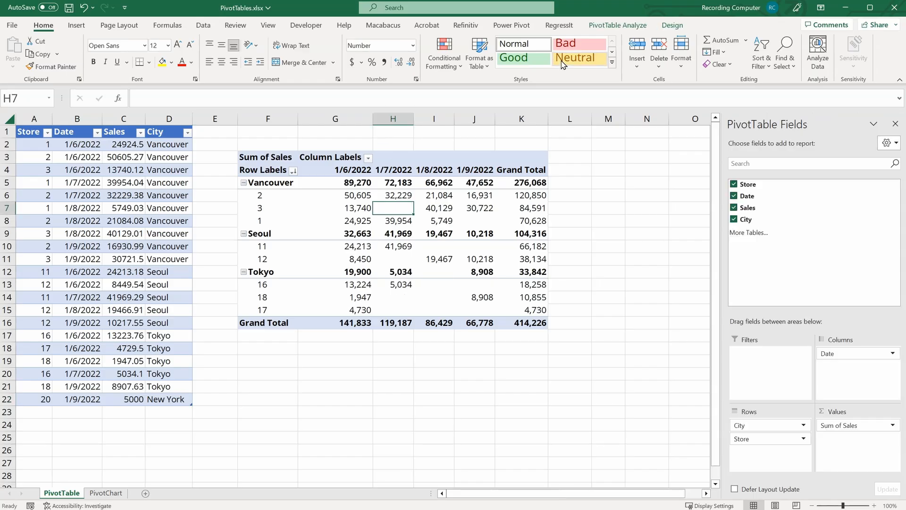
{"action": "left_click", "coordinate": [618, 25]}
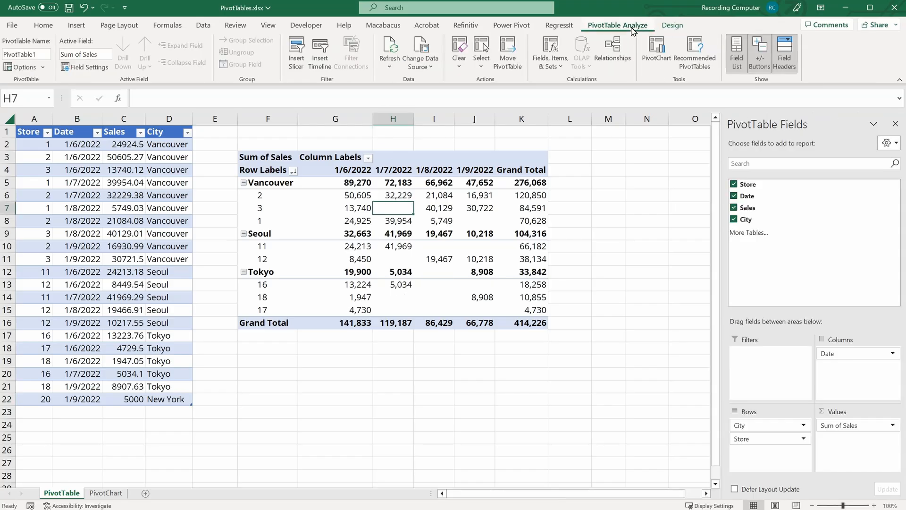
{"action": "left_click", "coordinate": [388, 46]}
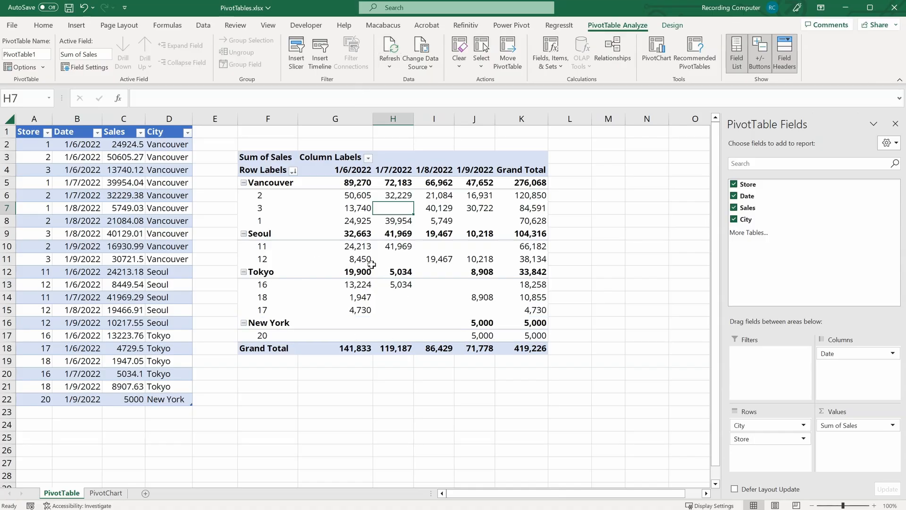
Step: Apply the recommended Sum of Sales by City PivotTable, then undo it
{"action": "mouse_move", "coordinate": [372, 266]}
{"action": "mouse_move", "coordinate": [390, 291]}
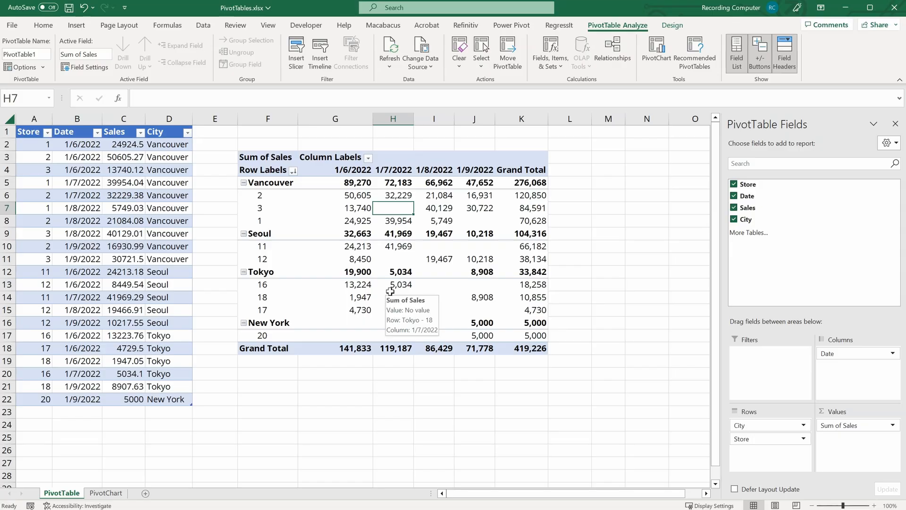
{"action": "mouse_move", "coordinate": [344, 300]}
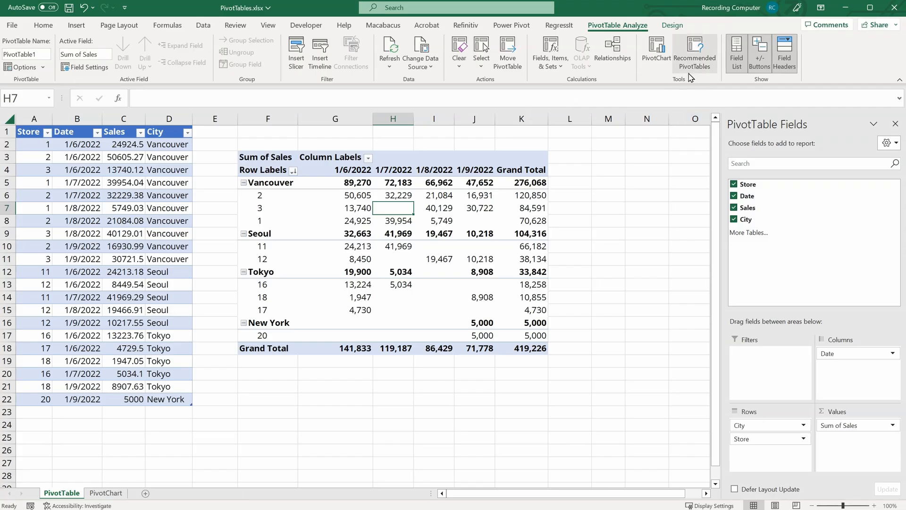
{"action": "left_click", "coordinate": [693, 57]}
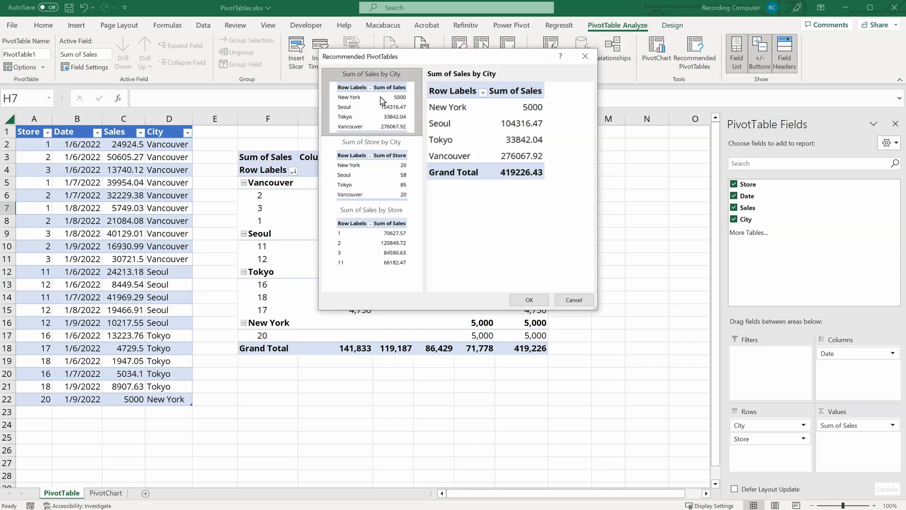
{"action": "left_click", "coordinate": [519, 297]}
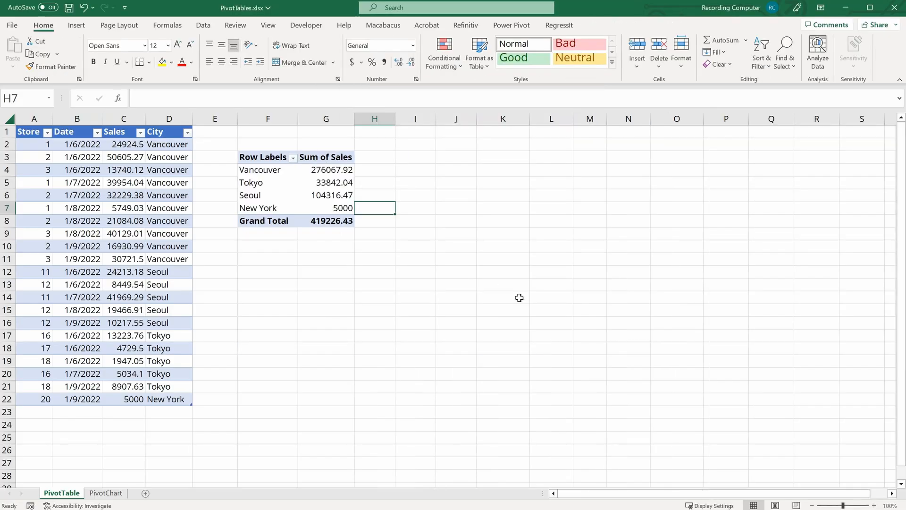
{"action": "mouse_move", "coordinate": [334, 186]}
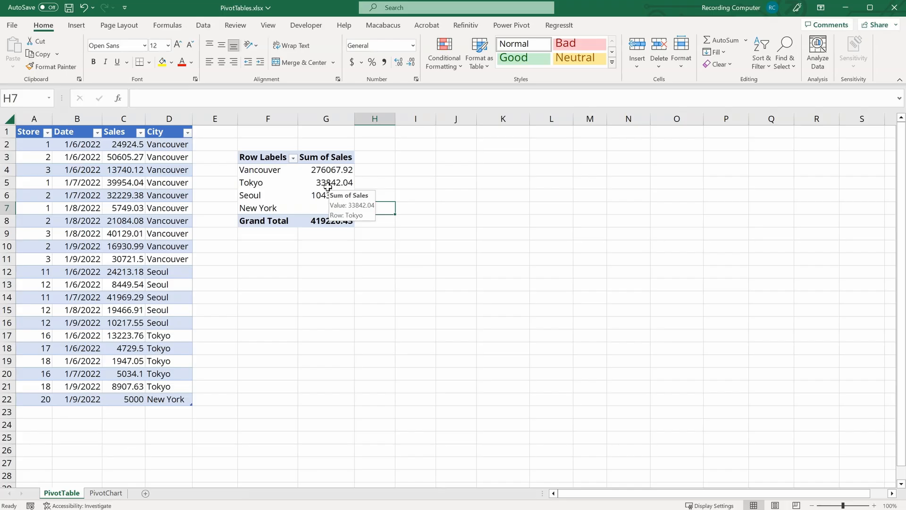
{"action": "key", "text": "ctrl+z"}
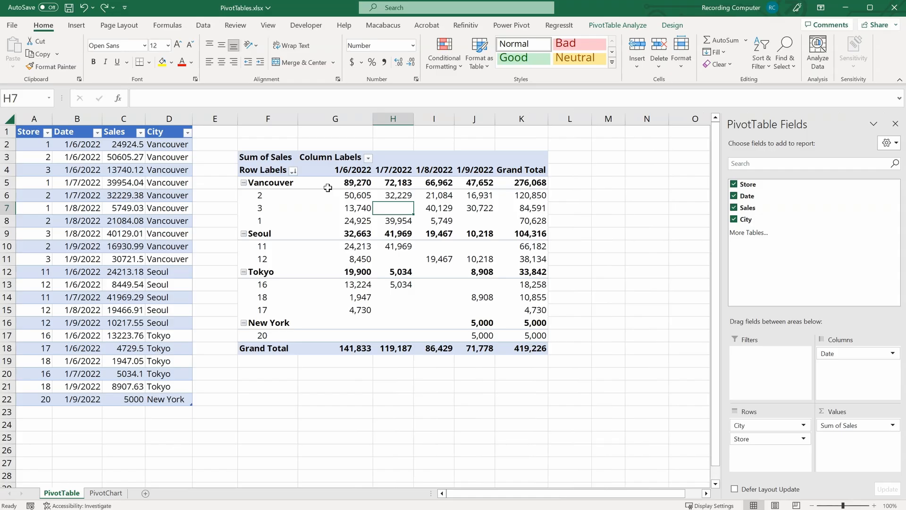
Step: Hide and reshow the PivotTable Fields pane
{"action": "left_click", "coordinate": [618, 26]}
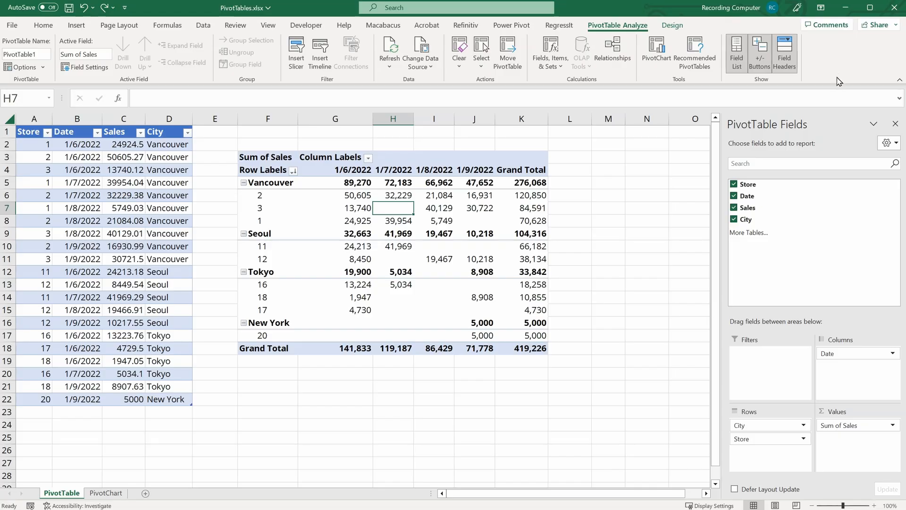
{"action": "left_click", "coordinate": [735, 45]}
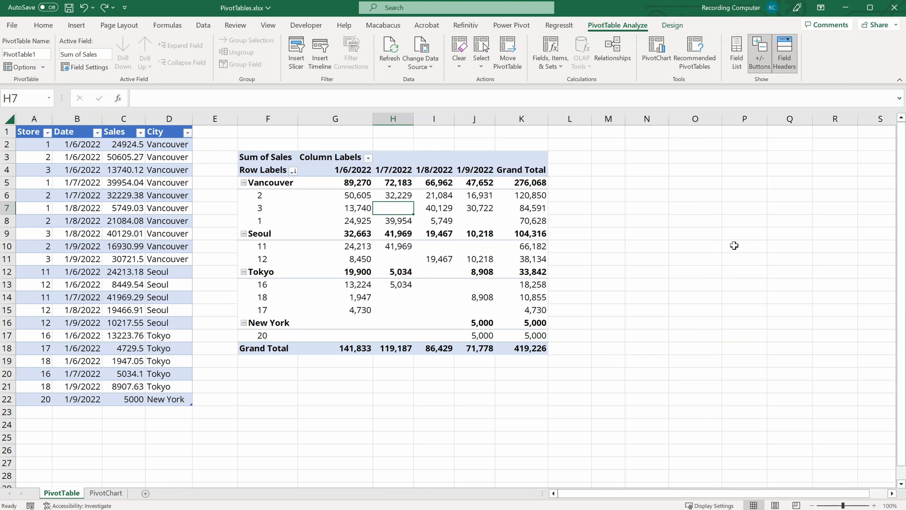
{"action": "left_click", "coordinate": [735, 55]}
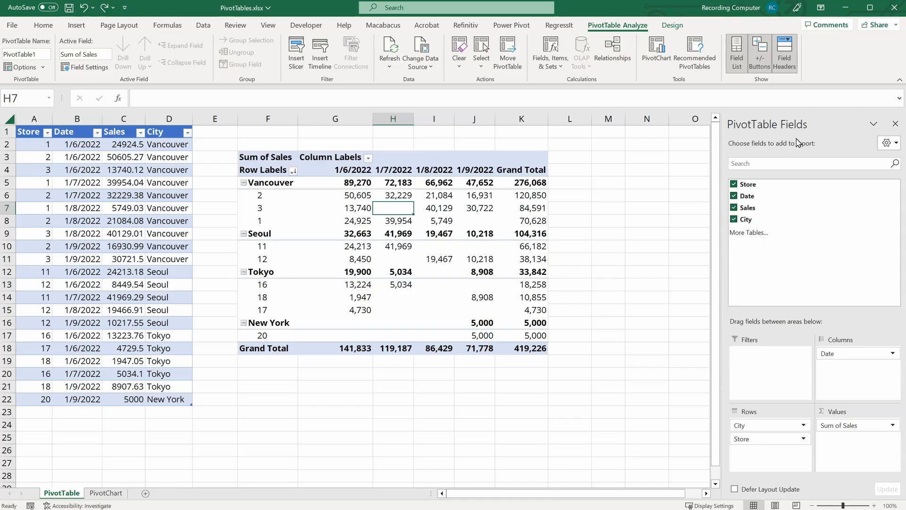
Step: Hide and reshow the expand/collapse buttons and the PivotTable field headers
{"action": "left_click", "coordinate": [760, 56]}
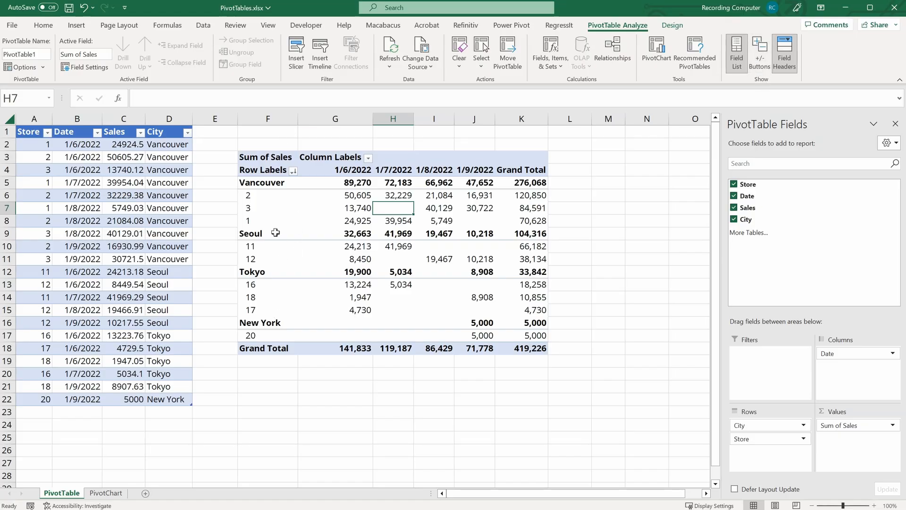
{"action": "left_click", "coordinate": [761, 59]}
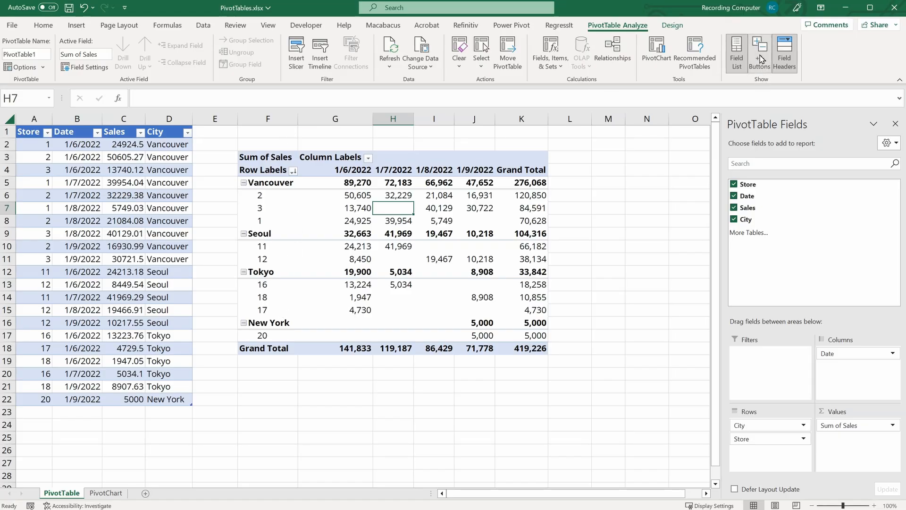
{"action": "left_click", "coordinate": [784, 59]}
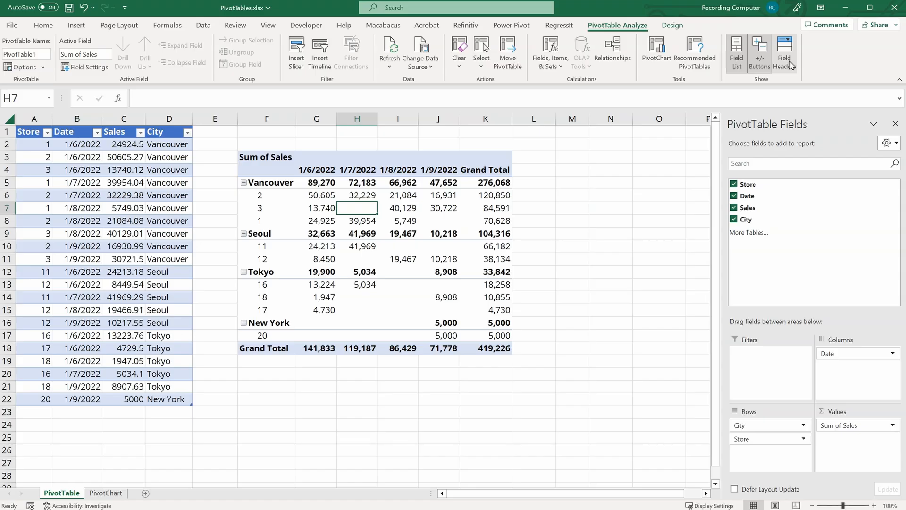
{"action": "left_click", "coordinate": [790, 64]}
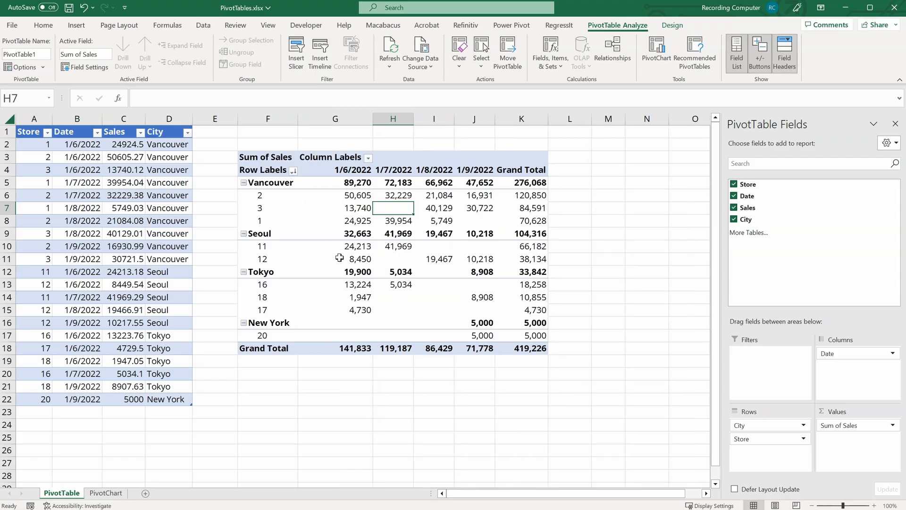
Step: Turn off subtotals for the PivotTable
{"action": "mouse_move", "coordinate": [340, 258]}
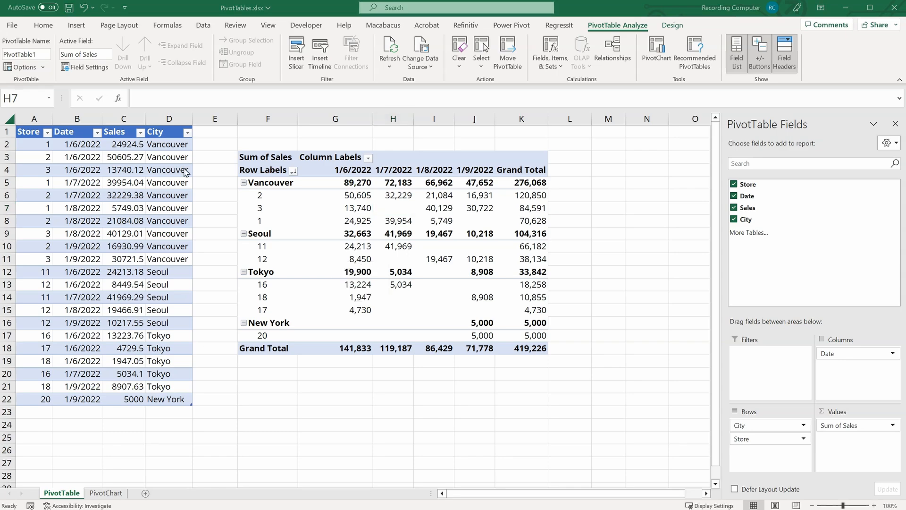
{"action": "left_click", "coordinate": [409, 212]}
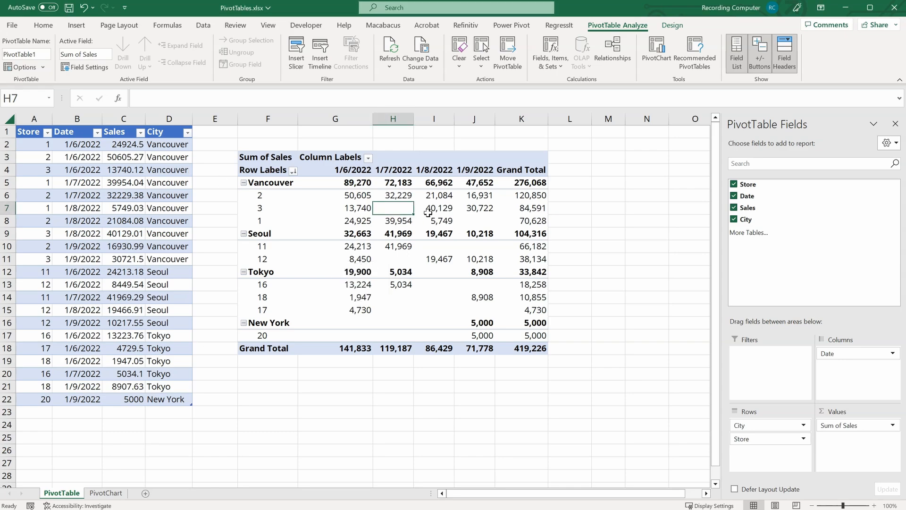
{"action": "left_click", "coordinate": [673, 25]}
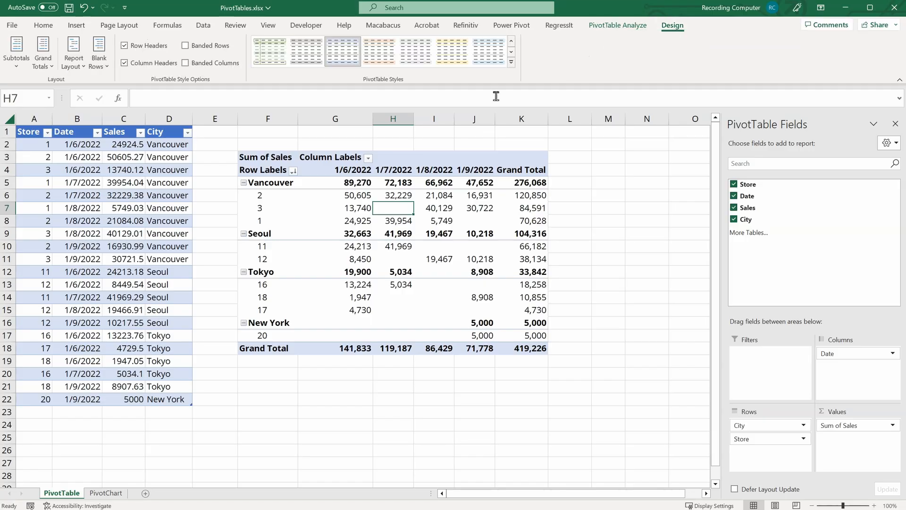
{"action": "mouse_move", "coordinate": [404, 254]}
{"action": "left_click", "coordinate": [22, 70]}
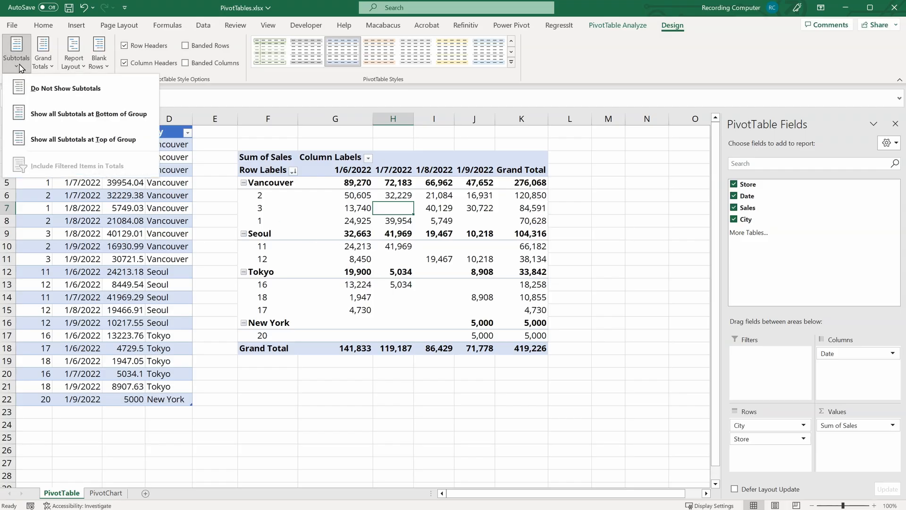
{"action": "left_click", "coordinate": [112, 85]}
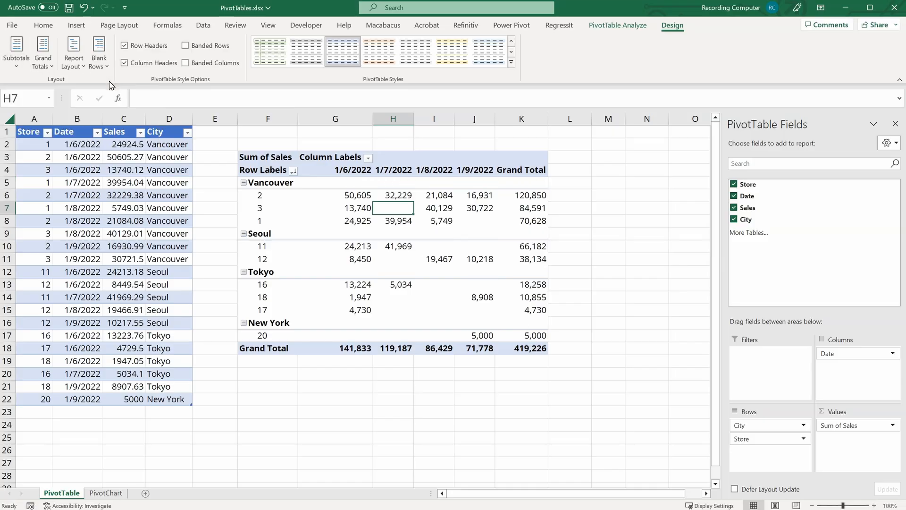
Step: Show subtotals at the bottom of each group, then switch them back to the top of each group
{"action": "left_click", "coordinate": [17, 61]}
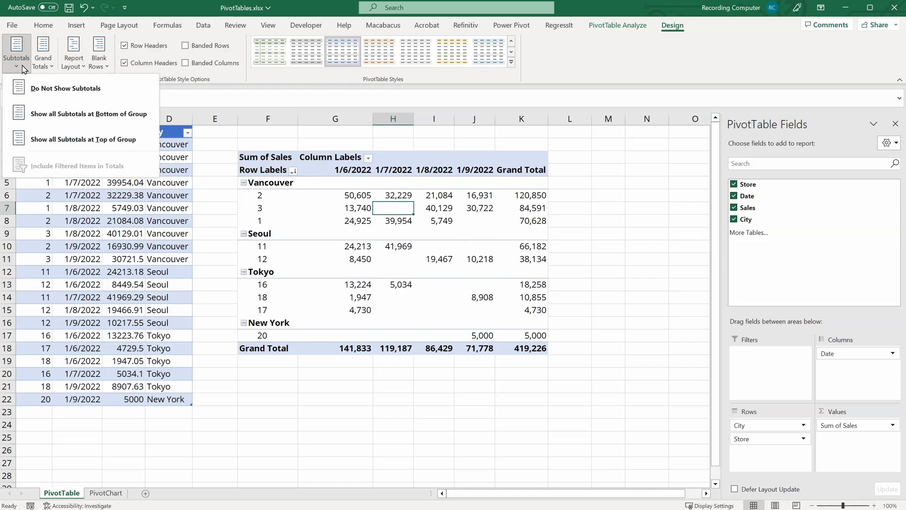
{"action": "left_click", "coordinate": [43, 110]}
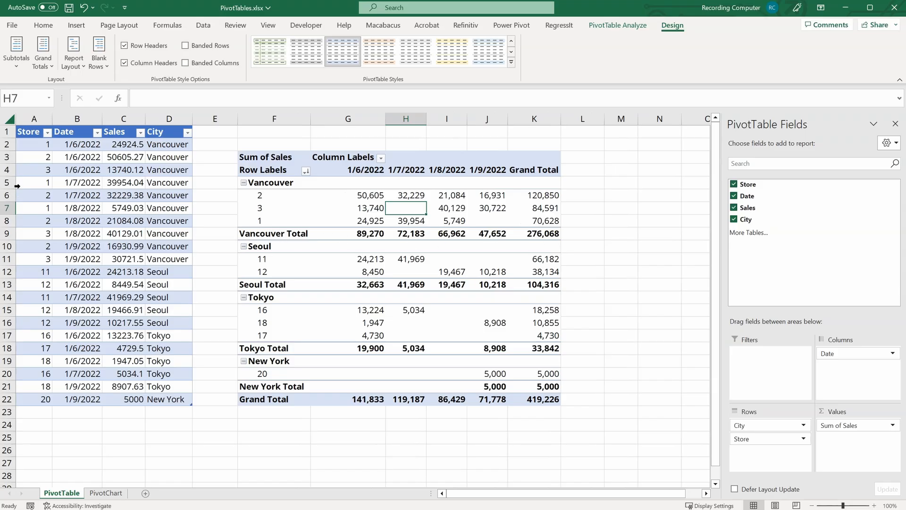
{"action": "left_click", "coordinate": [16, 52]}
{"action": "left_click", "coordinate": [41, 142]}
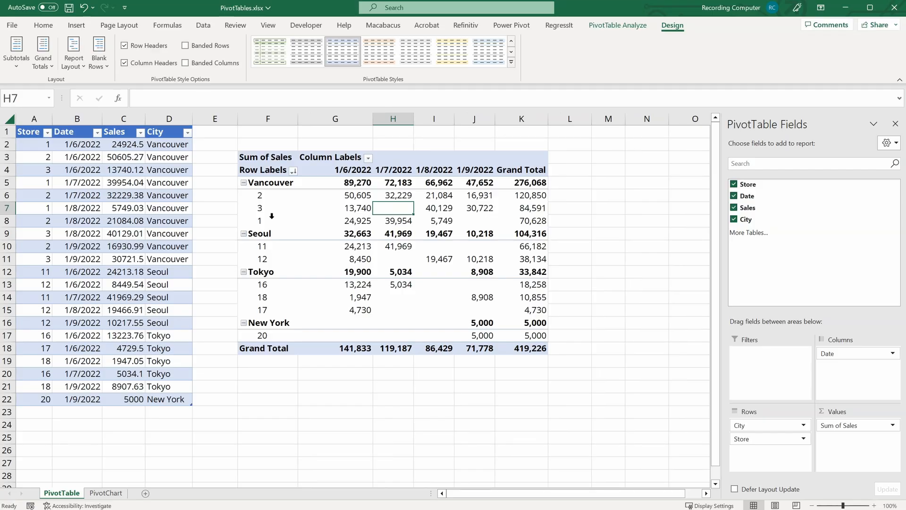
Step: Turn grand totals off for rows and columns, then back on for rows and columns
{"action": "left_click", "coordinate": [42, 66]}
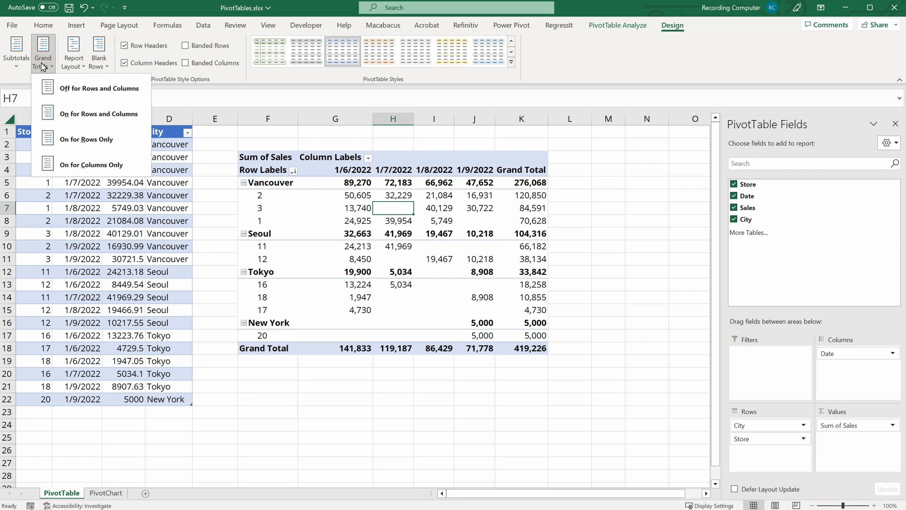
{"action": "left_click", "coordinate": [66, 90]}
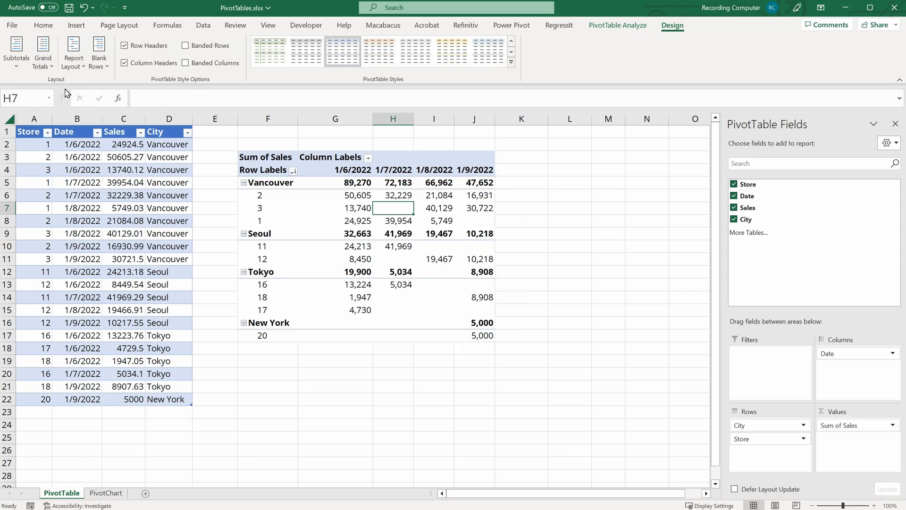
{"action": "left_click", "coordinate": [45, 57]}
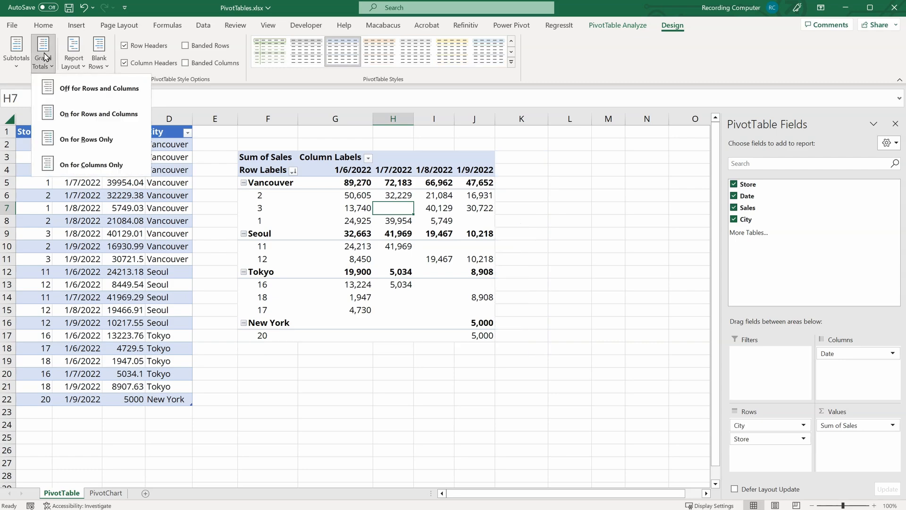
{"action": "left_click", "coordinate": [81, 114]}
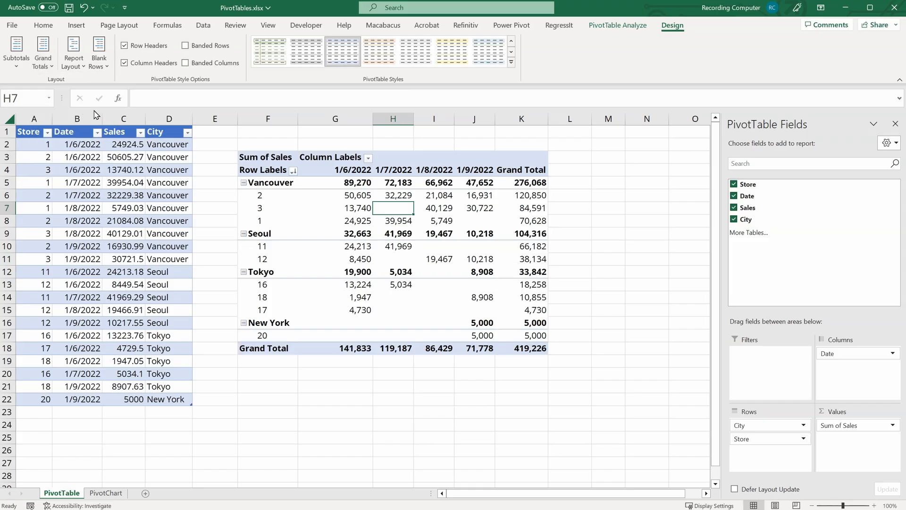
Step: Switch the PivotTable report layout to Outline Form and select its label columns to compare them
{"action": "left_click", "coordinate": [80, 65]}
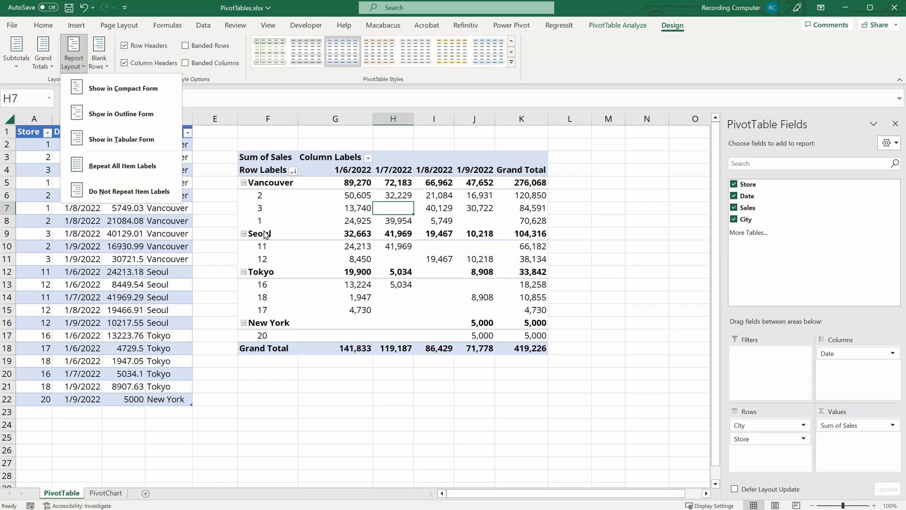
{"action": "left_click", "coordinate": [144, 121]}
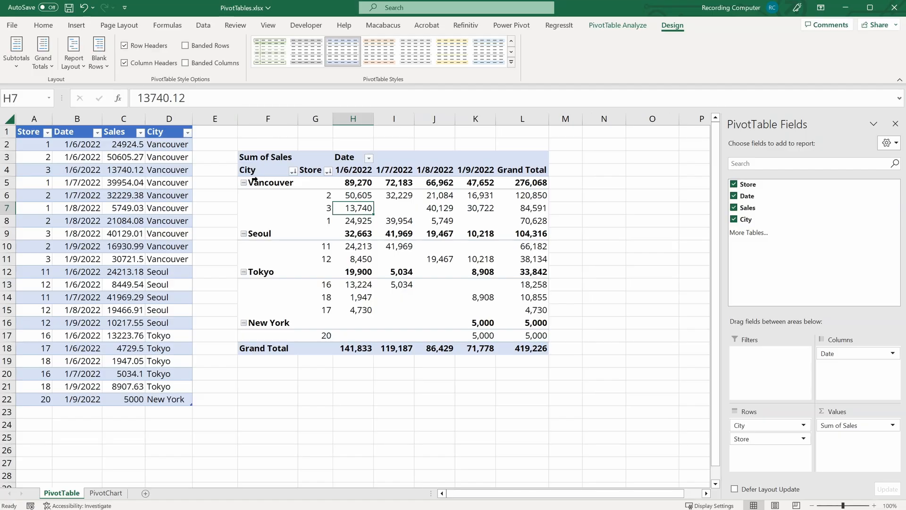
{"action": "left_click", "coordinate": [265, 114]}
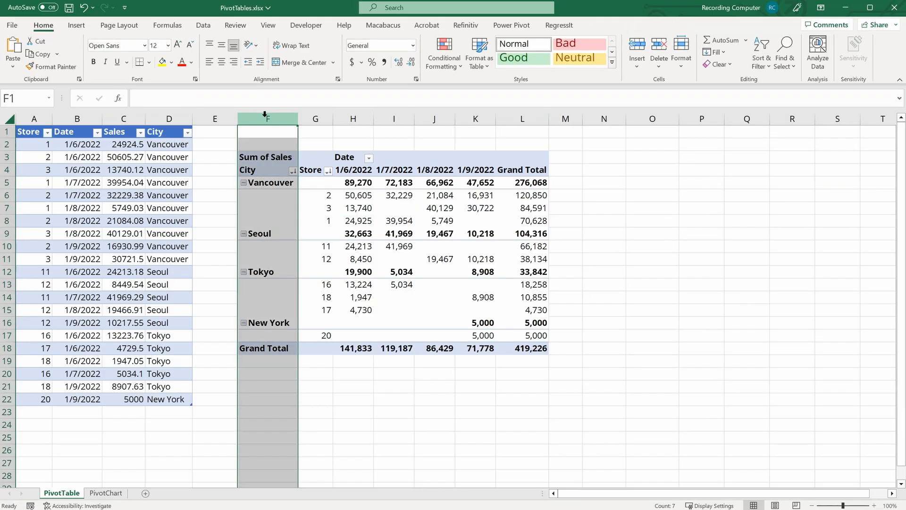
{"action": "left_click", "coordinate": [314, 116]}
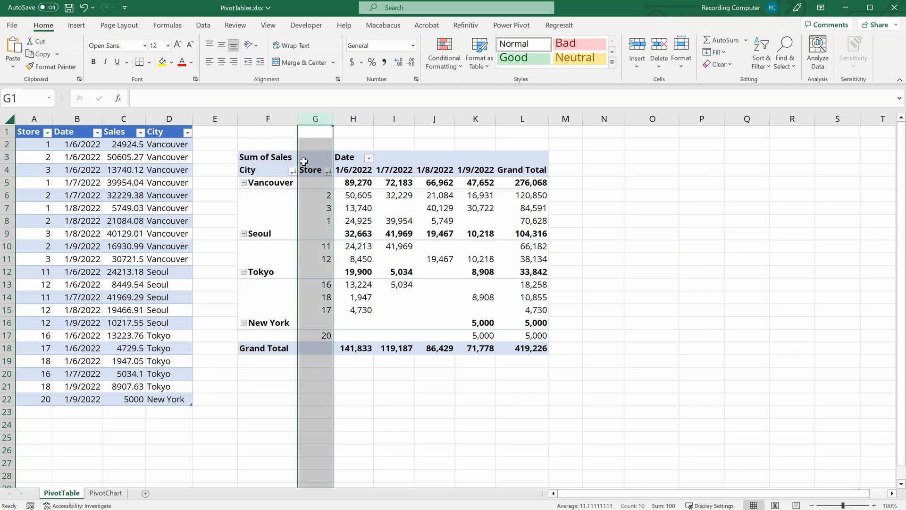
{"action": "left_click", "coordinate": [281, 220]}
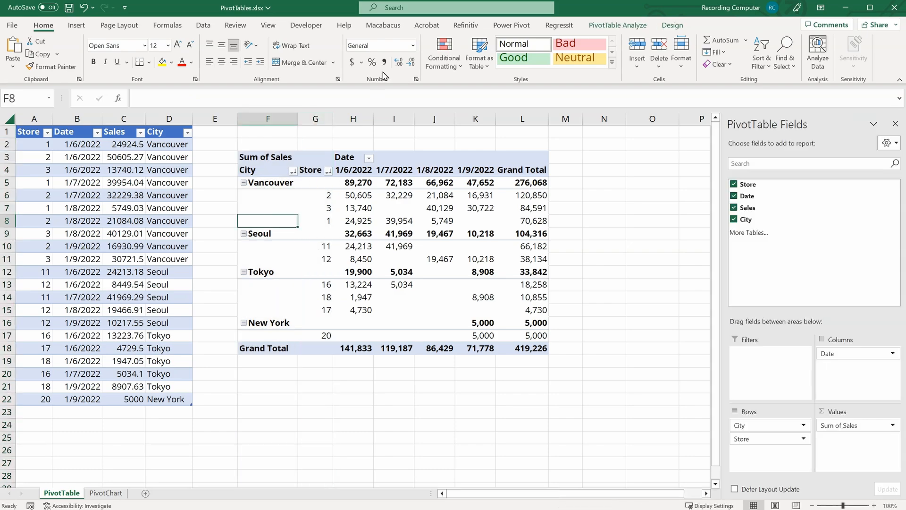
Step: Switch the PivotTable report layout to Tabular Form
{"action": "left_click", "coordinate": [672, 25]}
{"action": "left_click", "coordinate": [74, 59]}
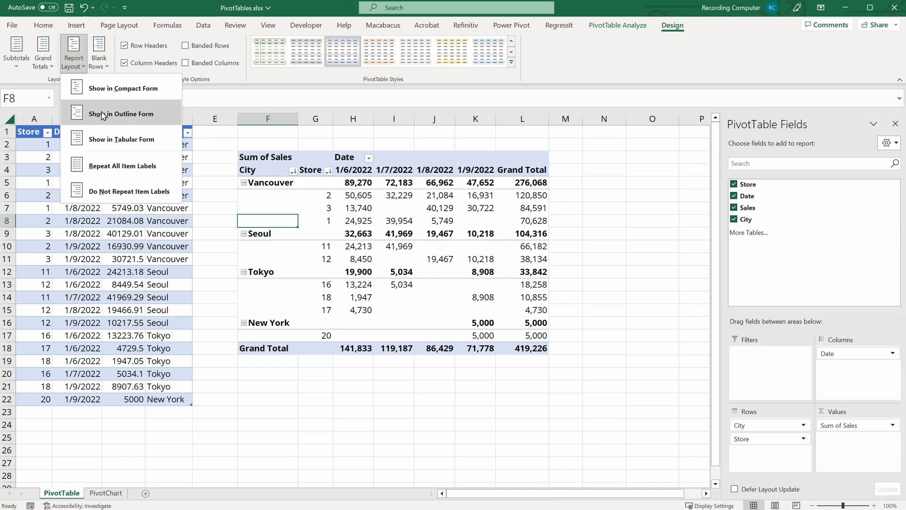
{"action": "left_click", "coordinate": [107, 138]}
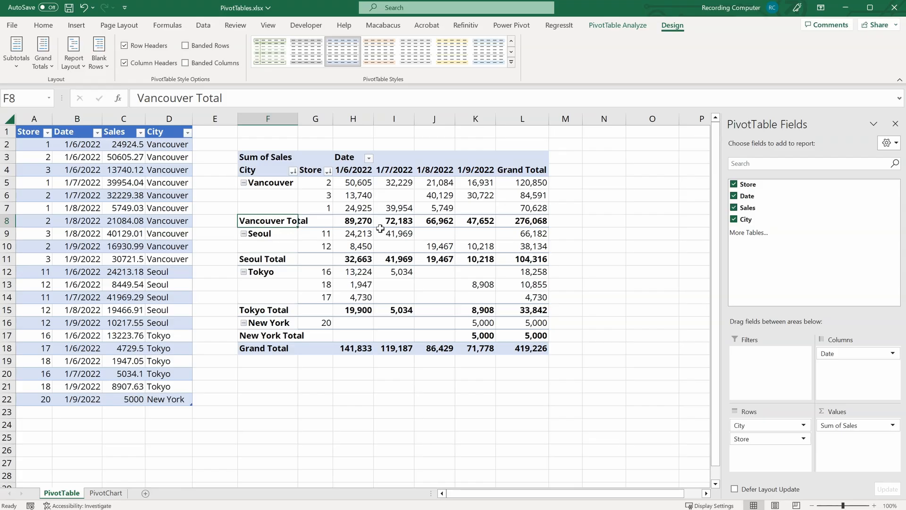
Step: Repeat all item labels in the PivotTable rows
{"action": "mouse_move", "coordinate": [380, 232]}
{"action": "left_click", "coordinate": [73, 62]}
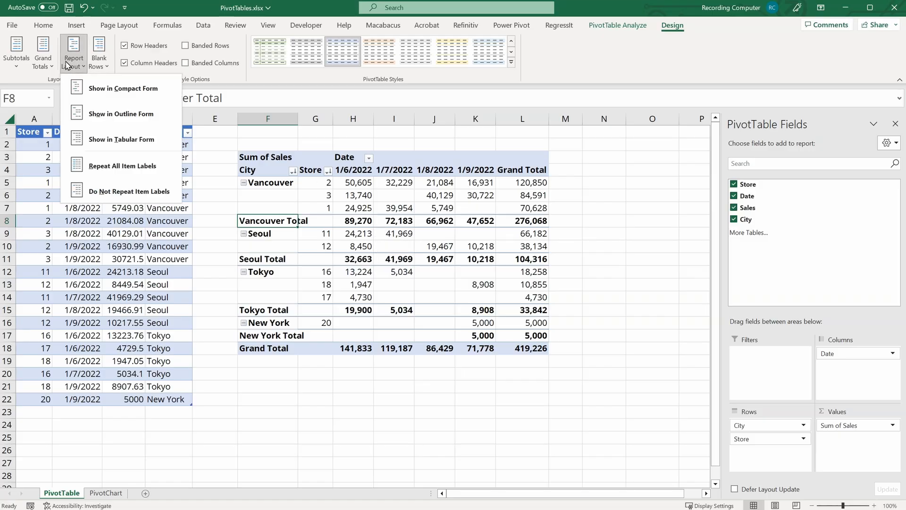
{"action": "left_click", "coordinate": [148, 166]}
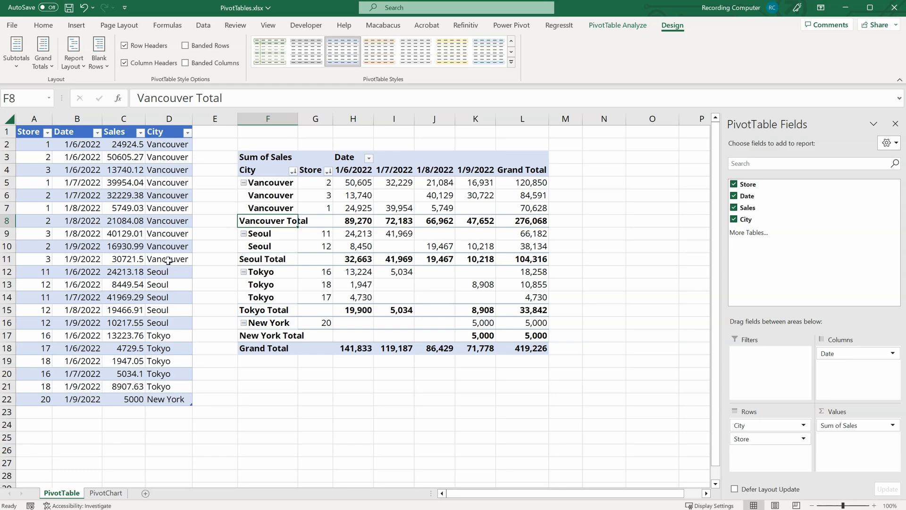
Step: Return the PivotTable report layout to Compact Form
{"action": "left_click", "coordinate": [73, 54]}
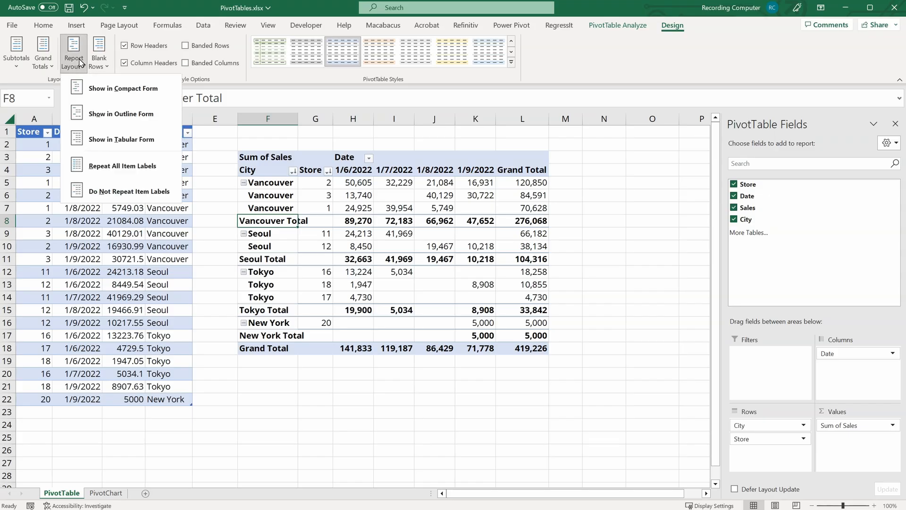
{"action": "left_click", "coordinate": [93, 94]}
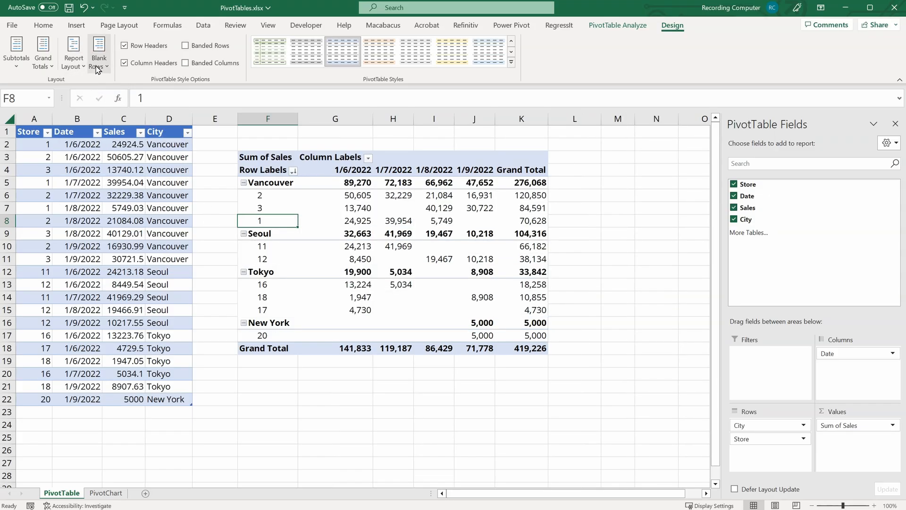
Step: Insert a blank line after each item, then remove the blank lines again
{"action": "left_click", "coordinate": [97, 68]}
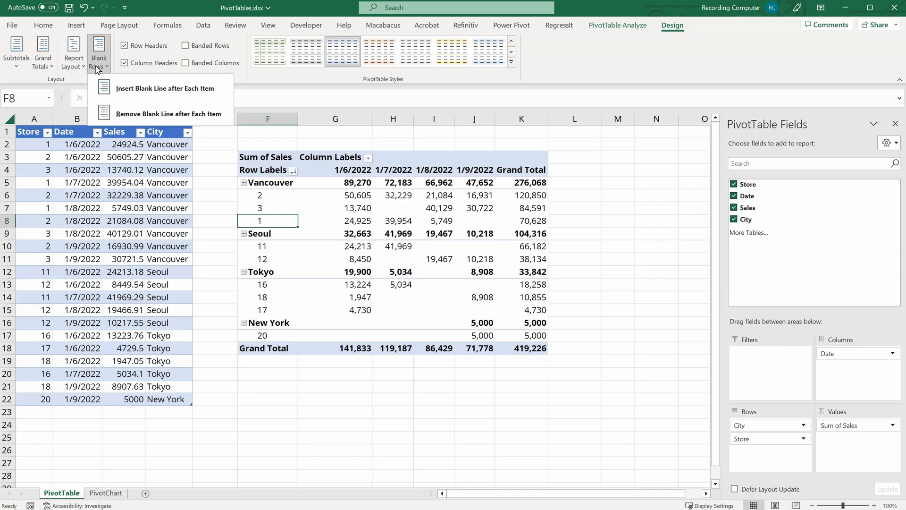
{"action": "left_click", "coordinate": [119, 88]}
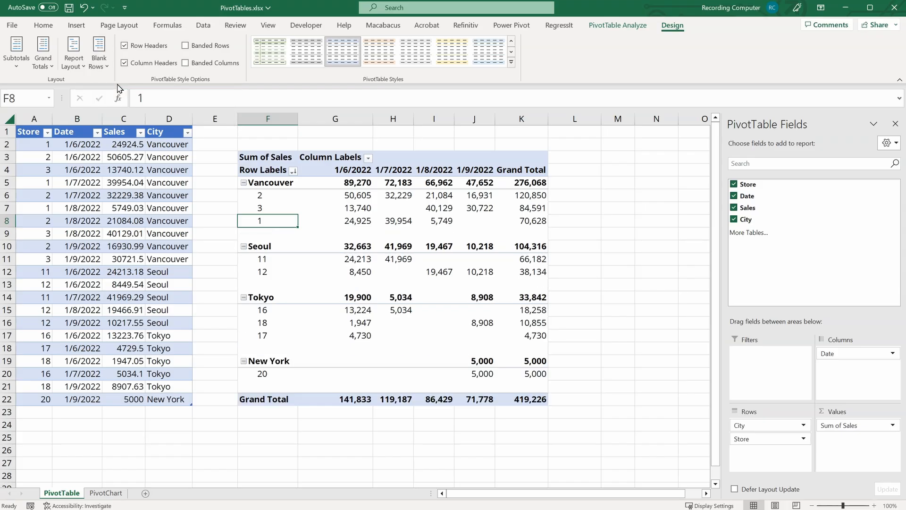
{"action": "left_click", "coordinate": [99, 55]}
{"action": "left_click", "coordinate": [125, 114]}
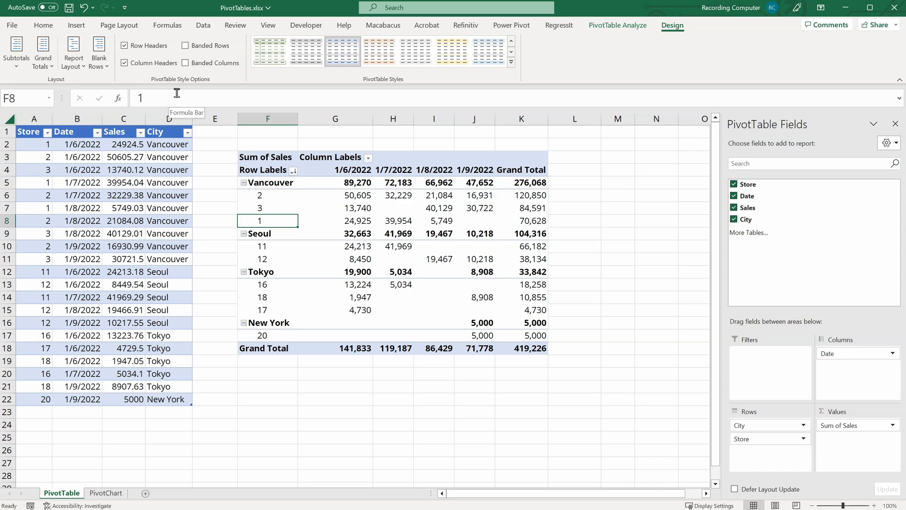
Step: Toggle the Row Headers and Column Headers style options off and back on
{"action": "left_click", "coordinate": [124, 46]}
{"action": "left_click", "coordinate": [125, 46]}
{"action": "left_click", "coordinate": [125, 63]}
{"action": "left_click", "coordinate": [125, 63]}
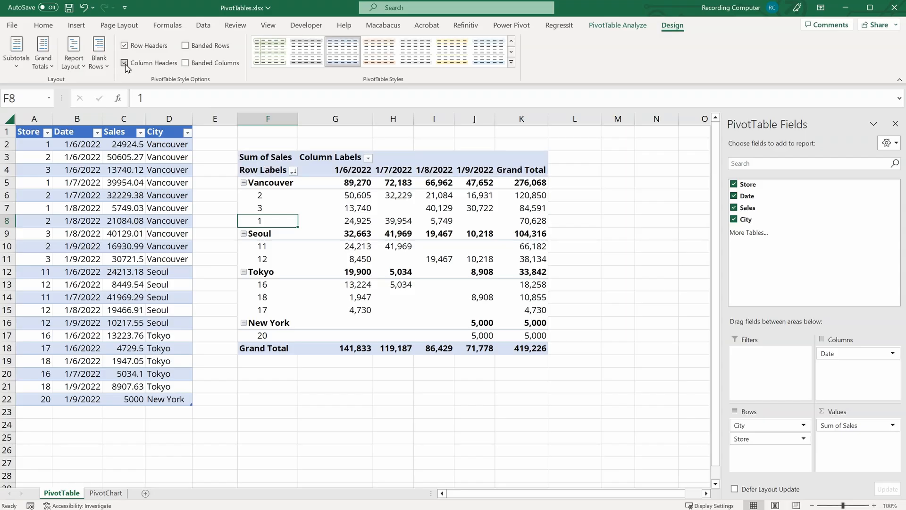
Step: Turn Banded Rows and Banded Columns on and back off
{"action": "left_click", "coordinate": [185, 46]}
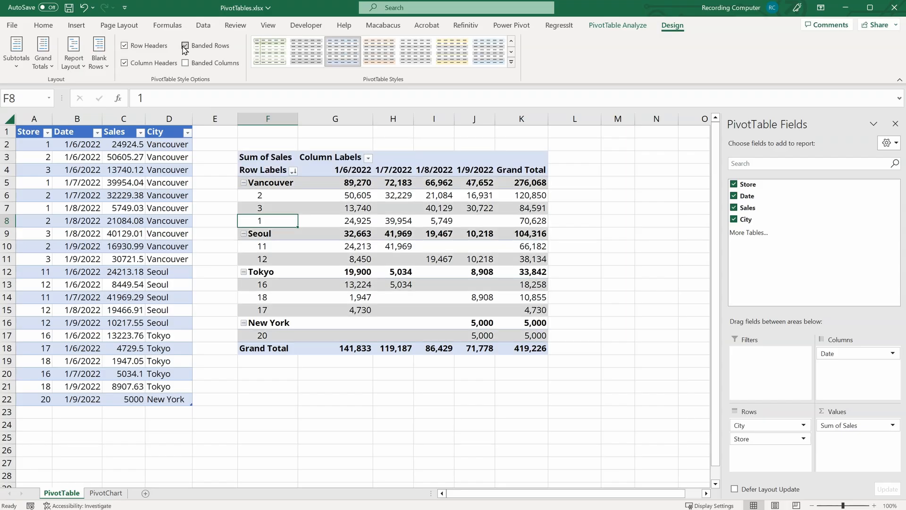
{"action": "left_click", "coordinate": [185, 46]}
{"action": "left_click", "coordinate": [185, 63]}
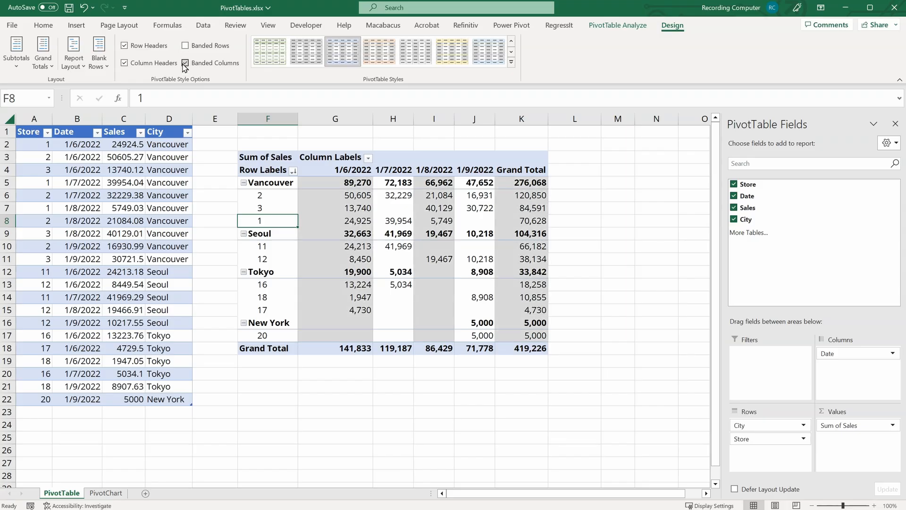
{"action": "left_click", "coordinate": [185, 64]}
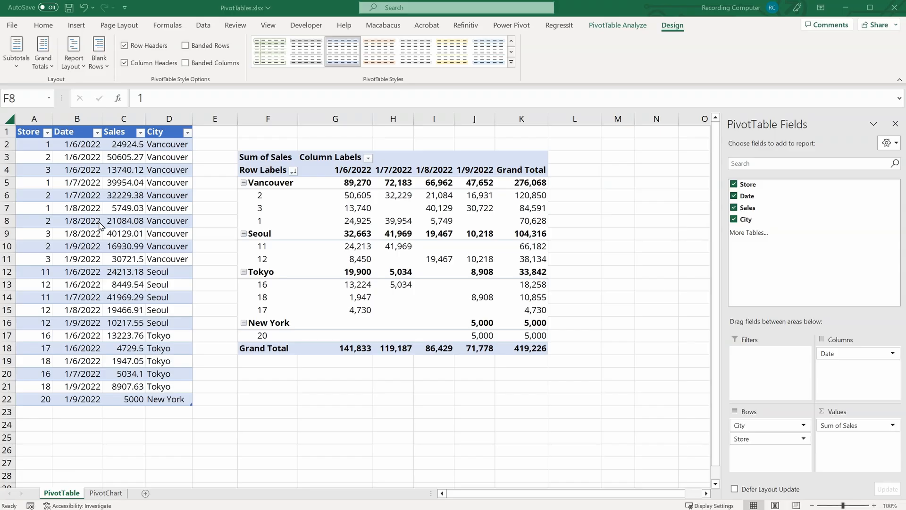
Step: Open the PivotChart sheet and browse its source table from top to bottom
{"action": "left_click", "coordinate": [101, 494]}
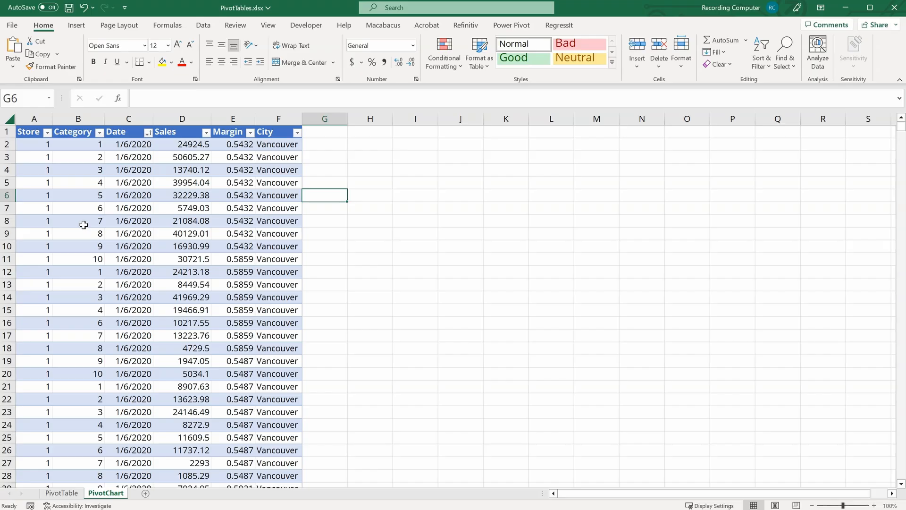
{"action": "left_click", "coordinate": [40, 204]}
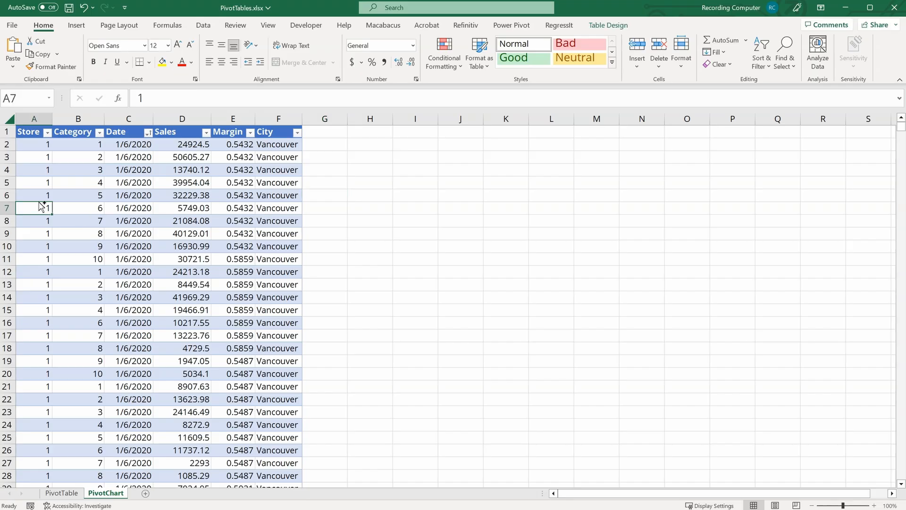
{"action": "key", "text": "ctrl+Down"}
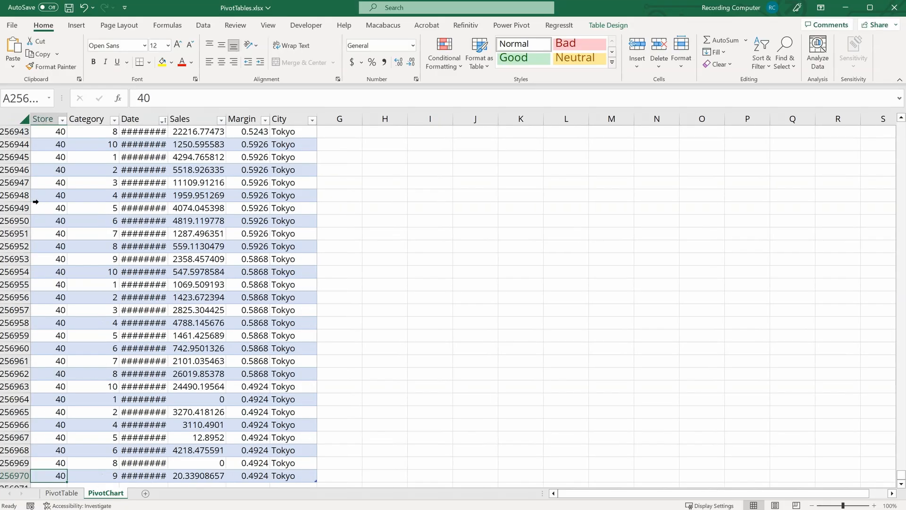
{"action": "key", "text": "ctrl+Up"}
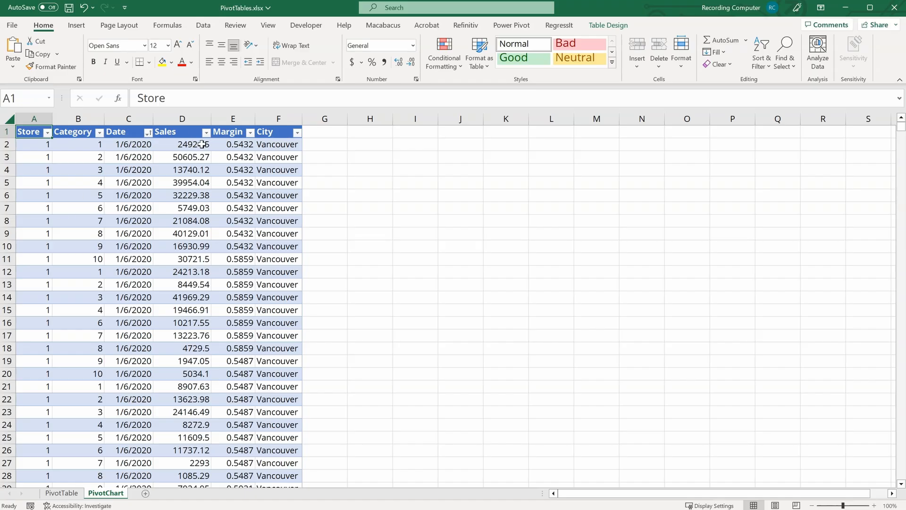
Step: Create a PivotTable from the large source table, placing it on the existing sheet at cell H1
{"action": "left_click", "coordinate": [591, 28]}
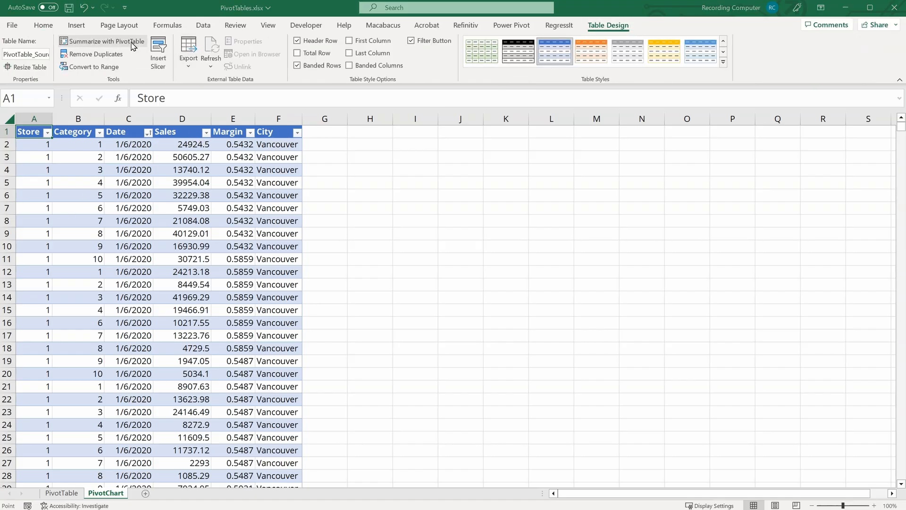
{"action": "left_click", "coordinate": [133, 43]}
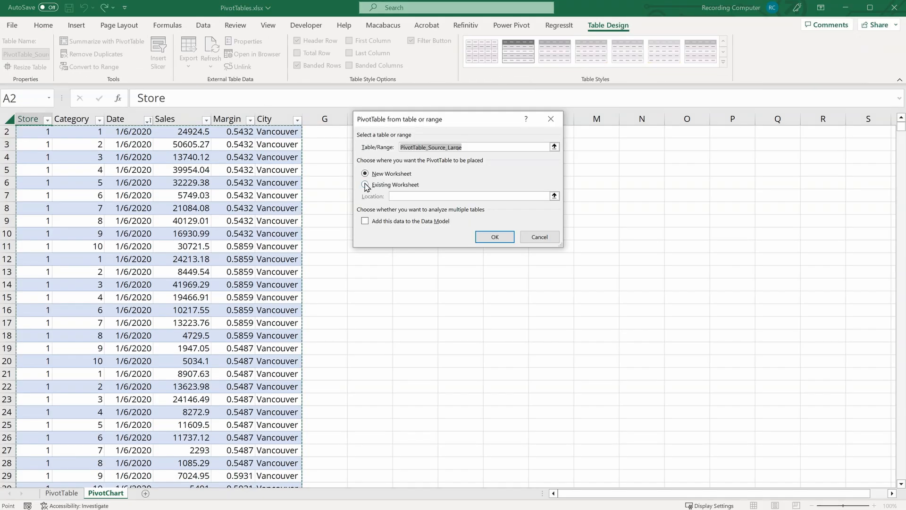
{"action": "left_click", "coordinate": [365, 185]}
{"action": "left_click", "coordinate": [554, 195]}
{"action": "scroll", "coordinate": [376, 166], "scroll_direction": "up", "scroll_amount": 1}
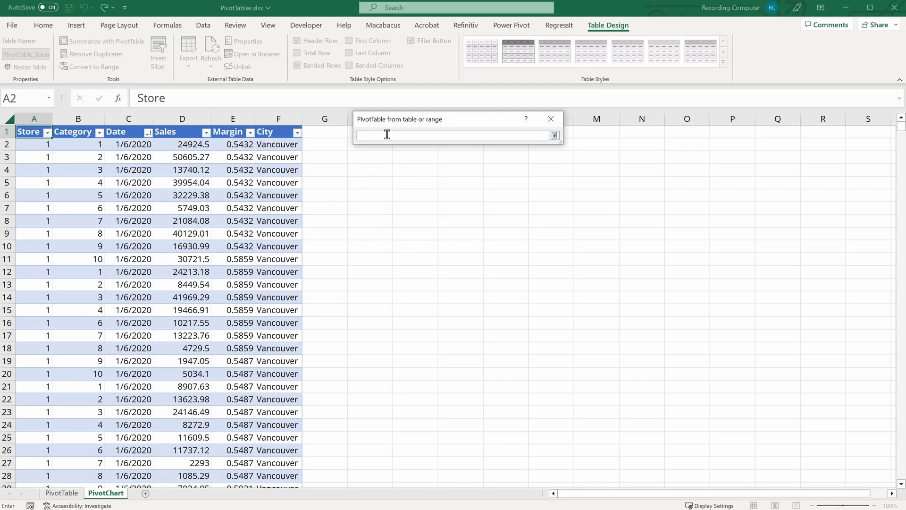
{"action": "left_click", "coordinate": [382, 132]}
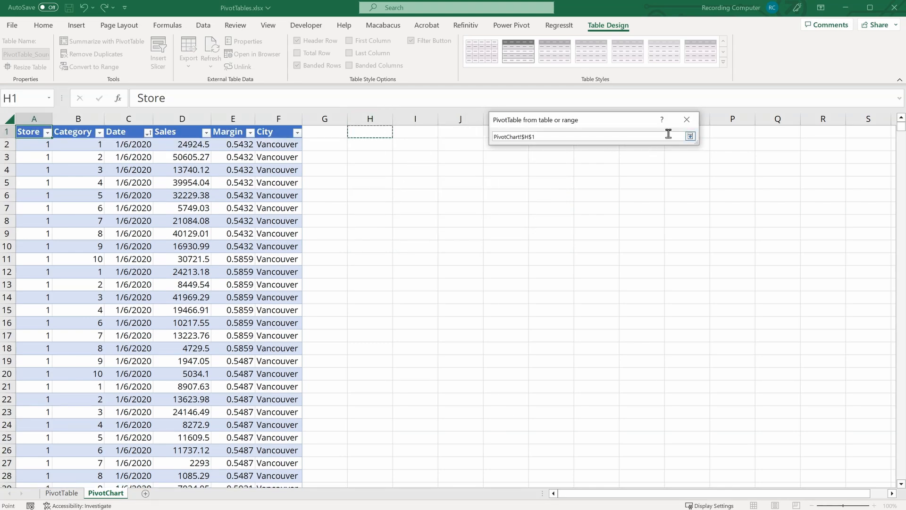
{"action": "left_click", "coordinate": [690, 136]}
{"action": "left_click", "coordinate": [630, 239]}
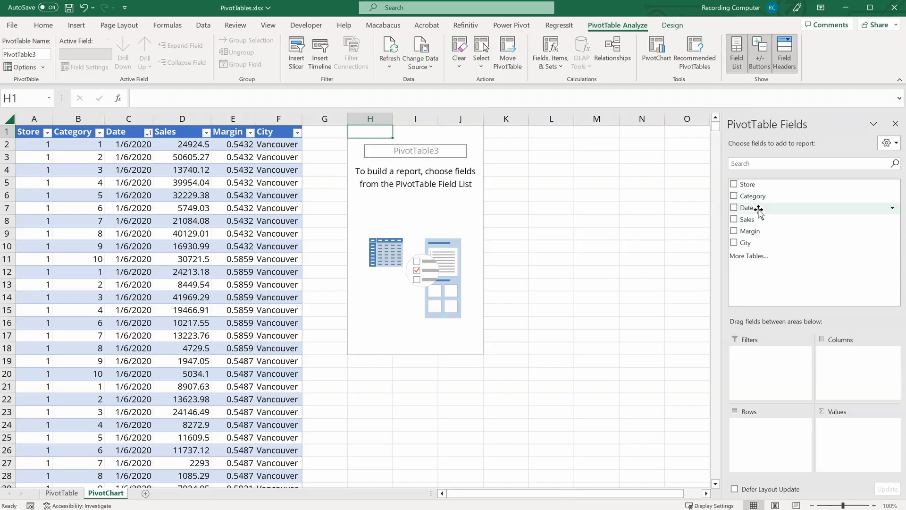
Step: Lay out the PivotTable with Sales as values, City and Store as rows, and Date as columns
{"action": "left_click_drag", "start_coordinate": [752, 219], "coordinate": [860, 454]}
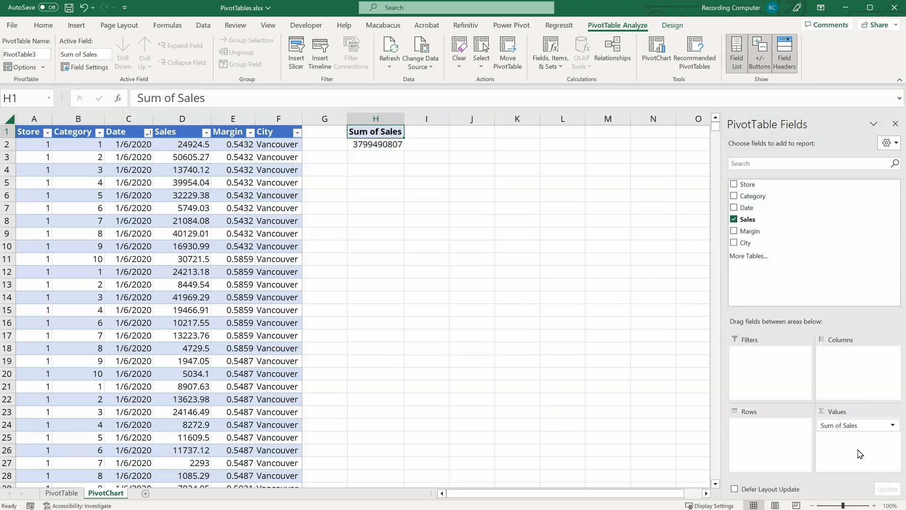
{"action": "left_click_drag", "start_coordinate": [750, 184], "coordinate": [793, 439]}
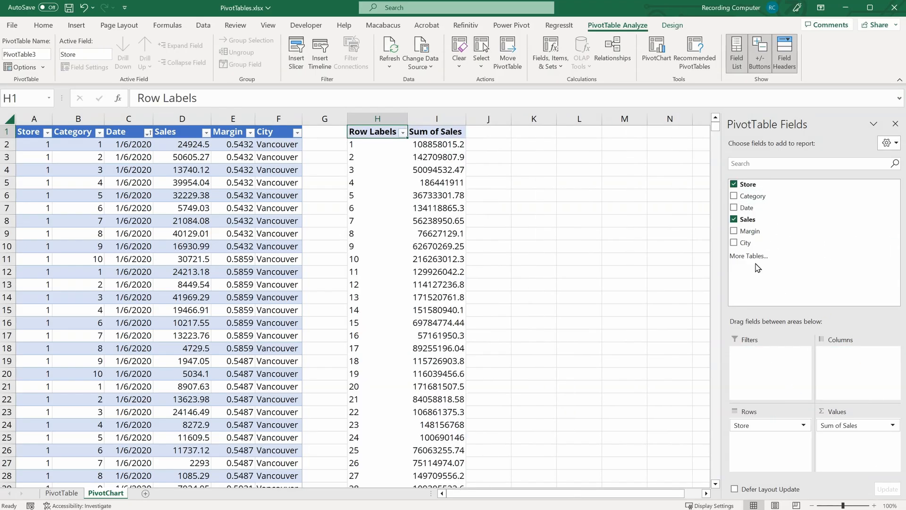
{"action": "left_click_drag", "start_coordinate": [754, 242], "coordinate": [781, 425]}
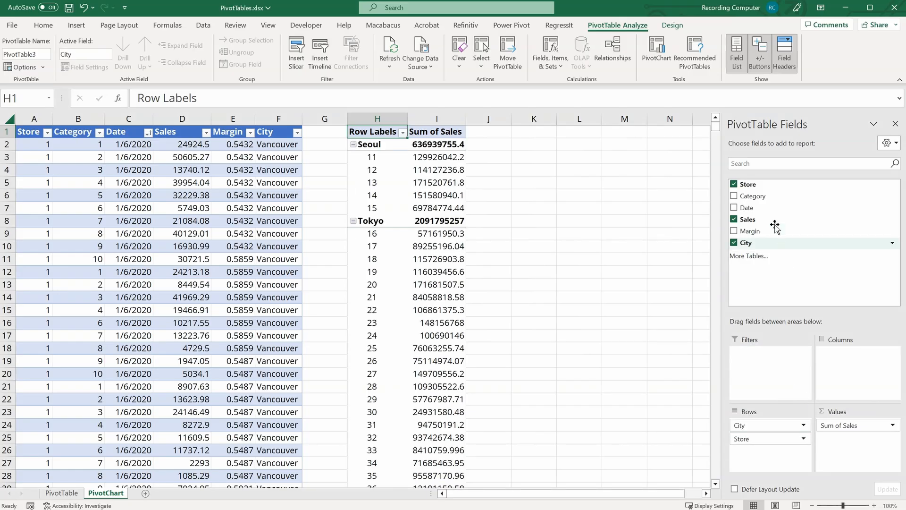
{"action": "left_click_drag", "start_coordinate": [754, 207], "coordinate": [852, 370]}
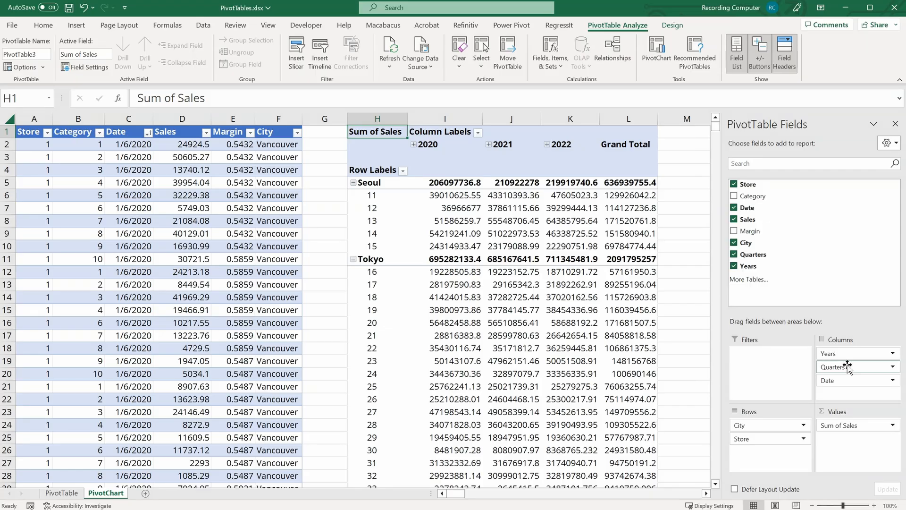
Step: Add Category as a report filter and filter the PivotTable to category 1
{"action": "left_click_drag", "start_coordinate": [771, 196], "coordinate": [784, 383]}
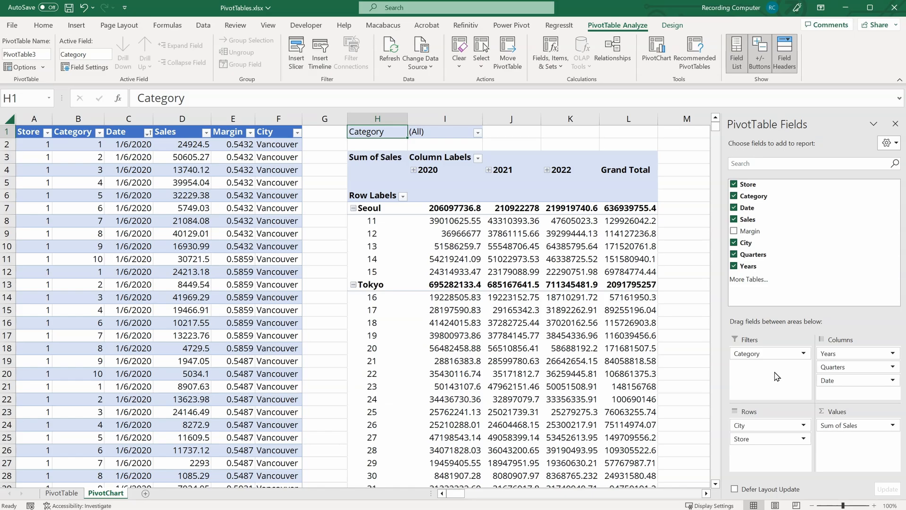
{"action": "left_click", "coordinate": [478, 132]}
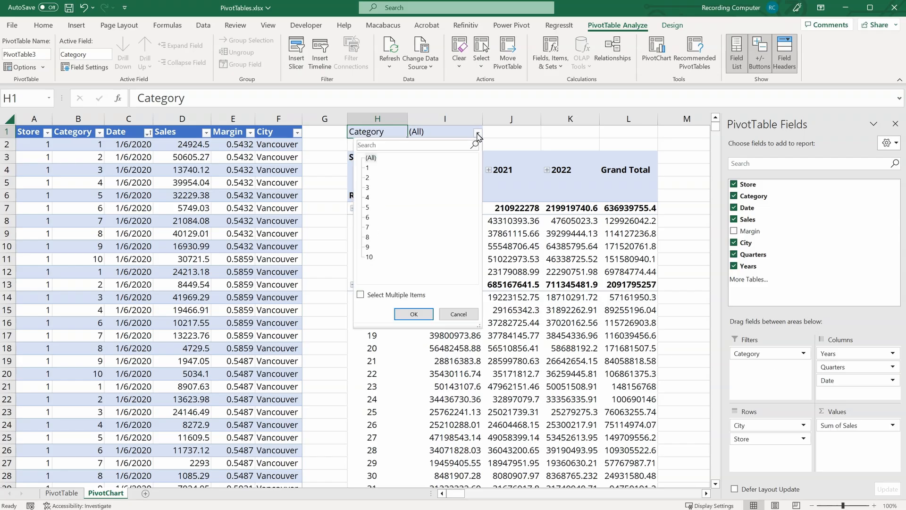
{"action": "left_click", "coordinate": [368, 168]}
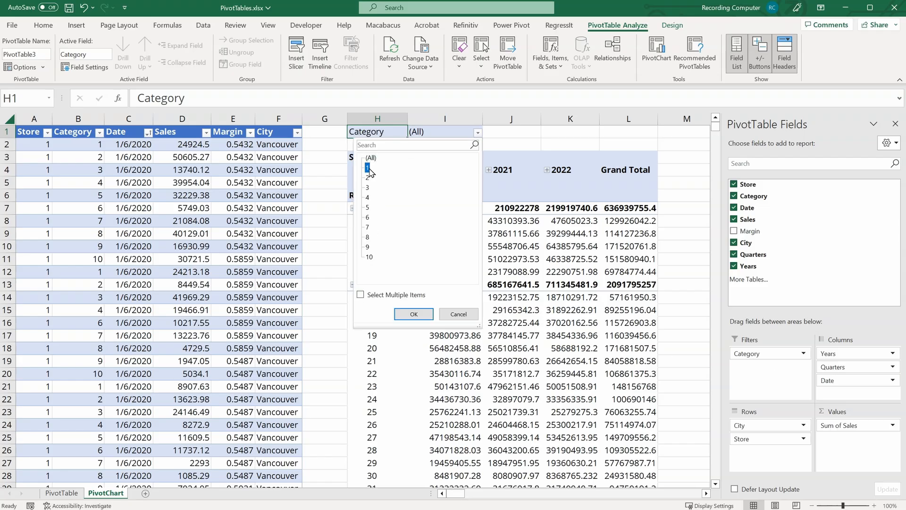
{"action": "left_click", "coordinate": [407, 314]}
Step: Change the Category filter to show only category 2
{"action": "left_click", "coordinate": [478, 133]}
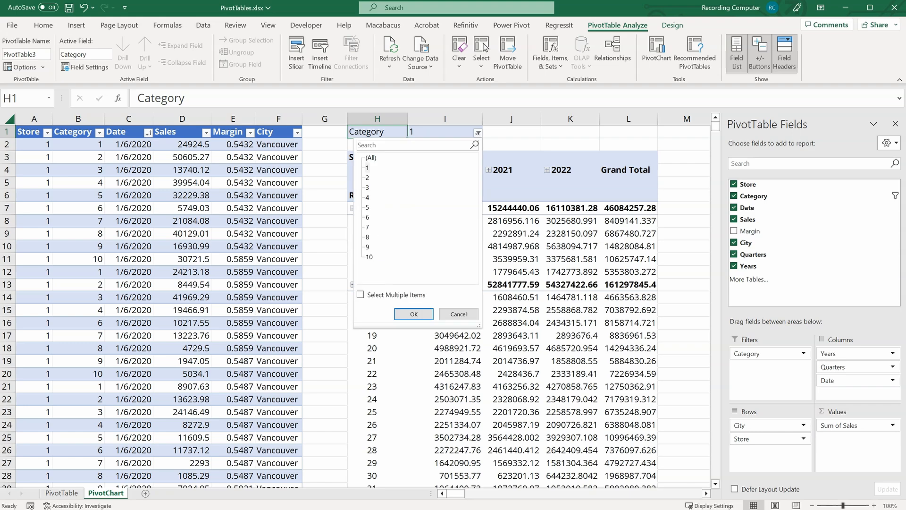
{"action": "left_click", "coordinate": [366, 177]}
{"action": "left_click", "coordinate": [404, 312]}
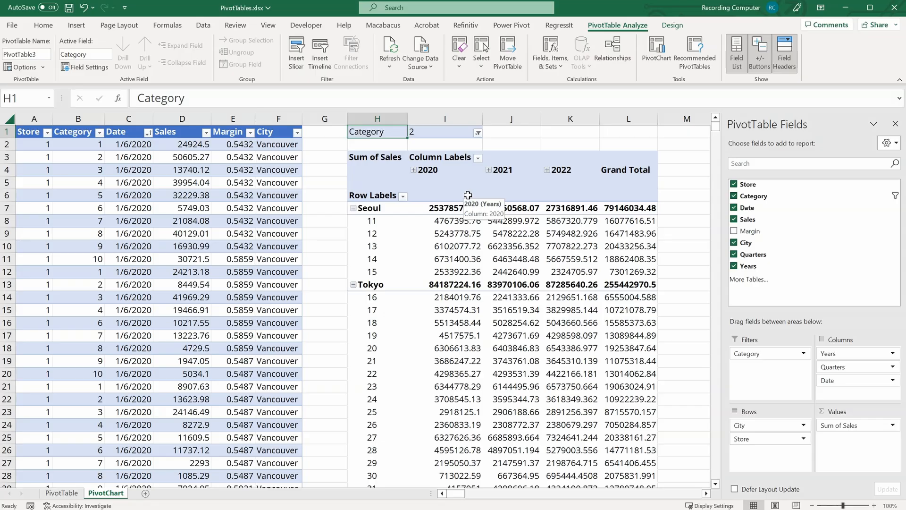
Step: Enable multiple selection in the Category filter and include categories 2, 3, 4 and 5
{"action": "left_click", "coordinate": [478, 132]}
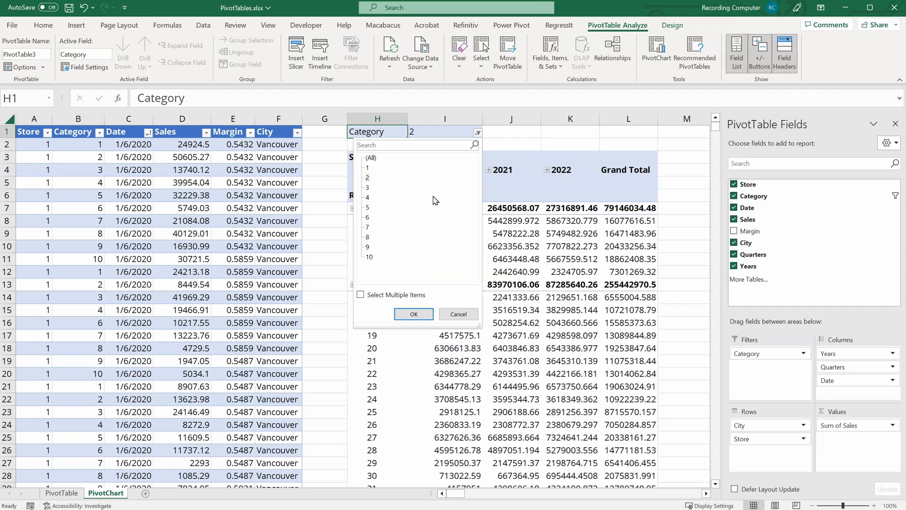
{"action": "left_click", "coordinate": [361, 295]}
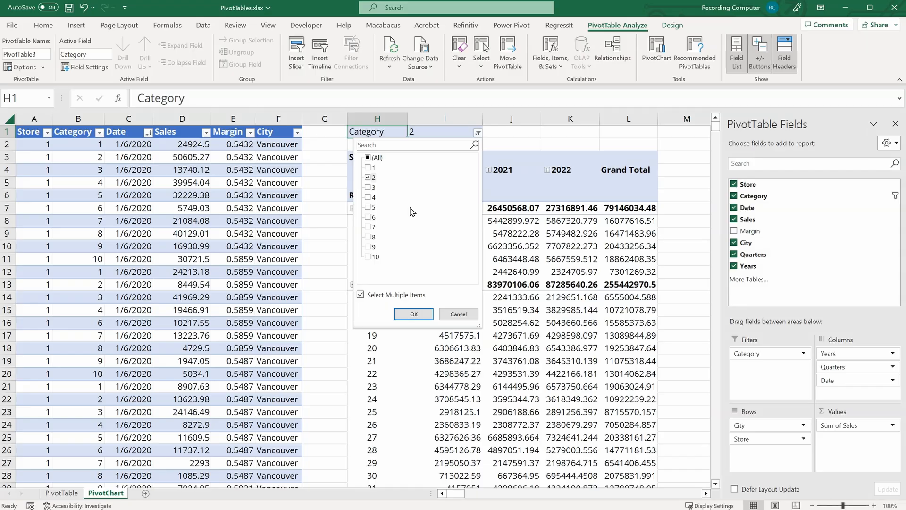
{"action": "left_click", "coordinate": [369, 187]}
{"action": "left_click", "coordinate": [369, 197]}
{"action": "left_click", "coordinate": [369, 208]}
{"action": "left_click", "coordinate": [415, 315]}
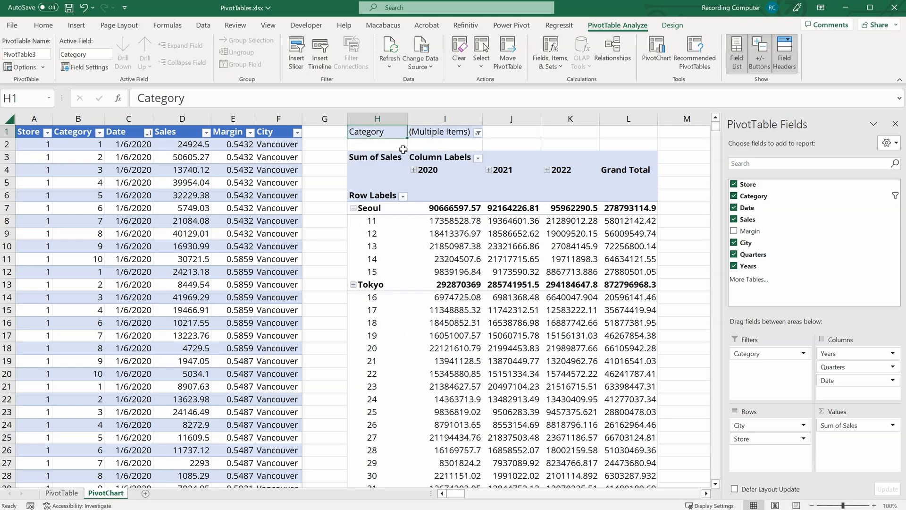
Step: Apply a label filter on Store showing only stores greater than 6
{"action": "left_click", "coordinate": [478, 133]}
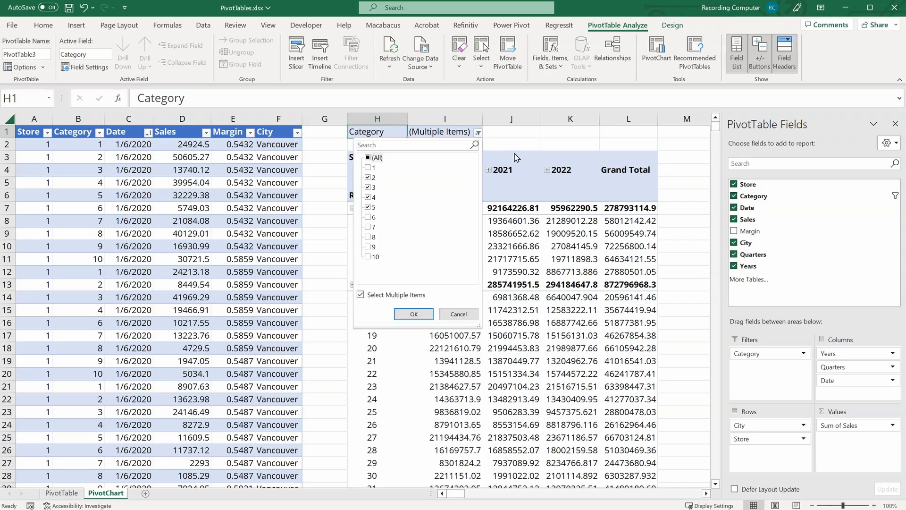
{"action": "left_click", "coordinate": [479, 133]}
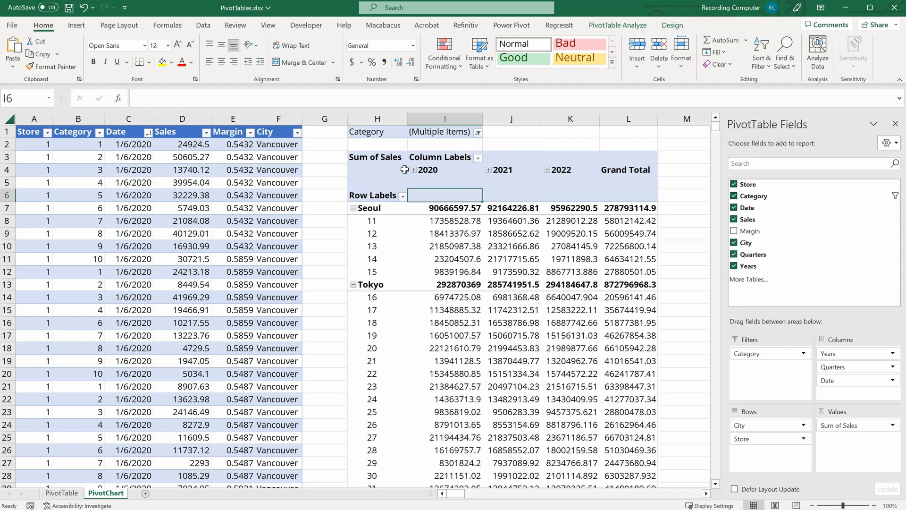
{"action": "left_click", "coordinate": [403, 198]}
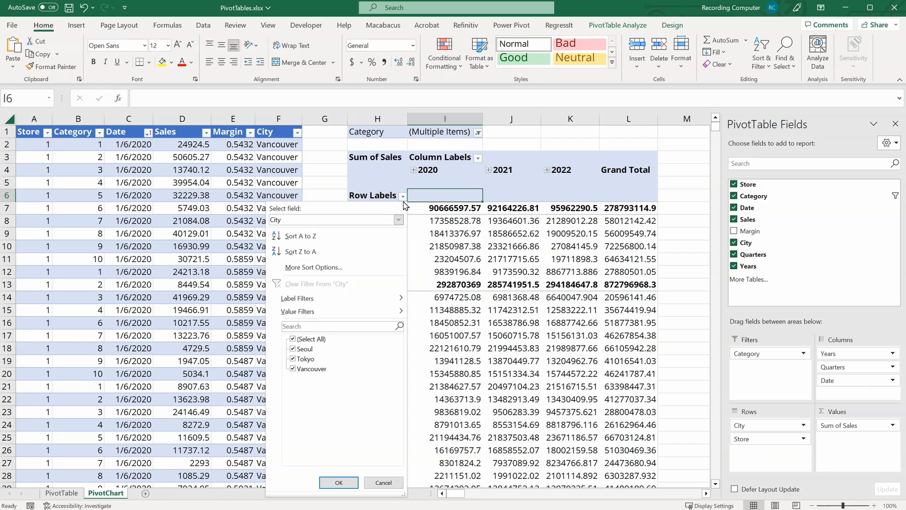
{"action": "left_click", "coordinate": [399, 220]}
{"action": "left_click", "coordinate": [388, 242]}
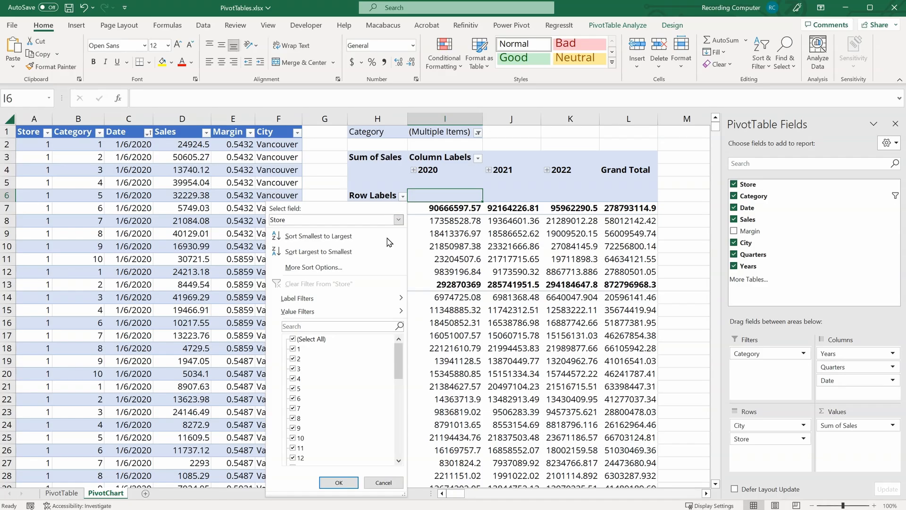
{"action": "mouse_move", "coordinate": [398, 298]}
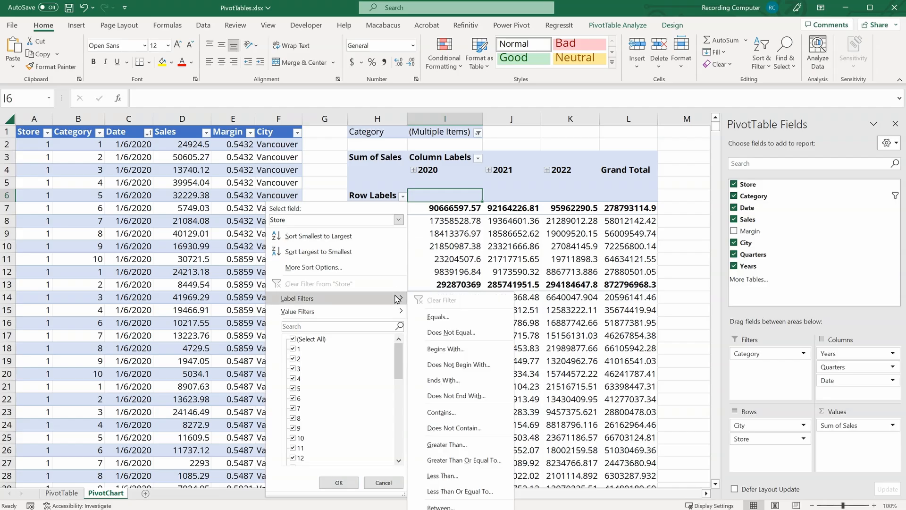
{"action": "left_click", "coordinate": [454, 444]}
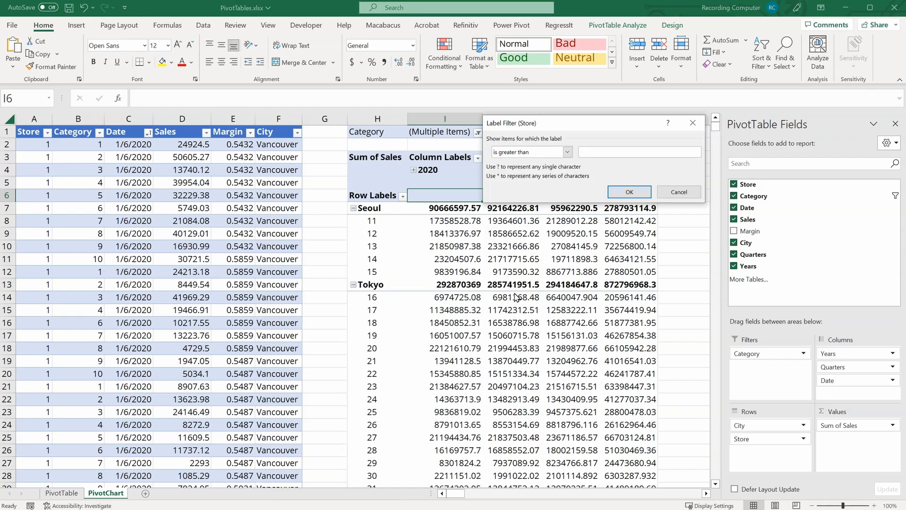
{"action": "type", "text": "6"}
{"action": "left_click", "coordinate": [628, 193]}
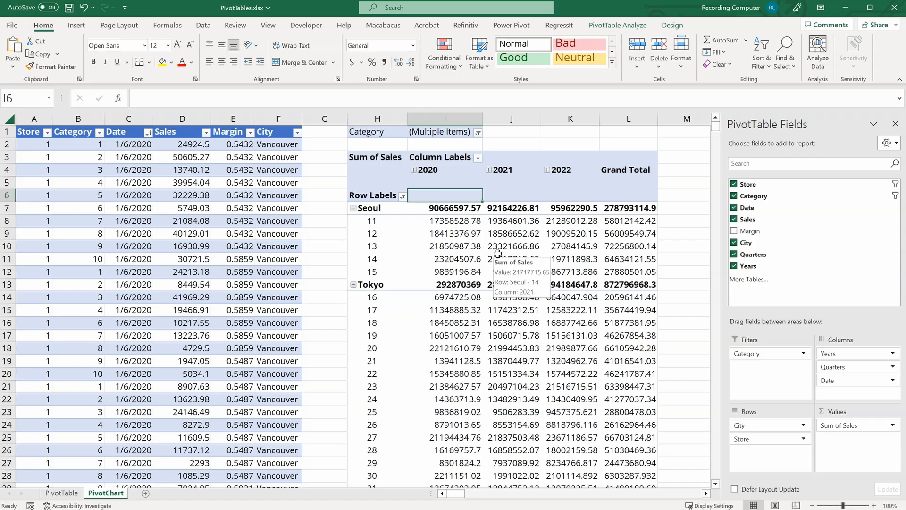
Step: Clear the label filter from the Store row field
{"action": "scroll", "coordinate": [486, 279], "scroll_direction": "down", "scroll_amount": 8}
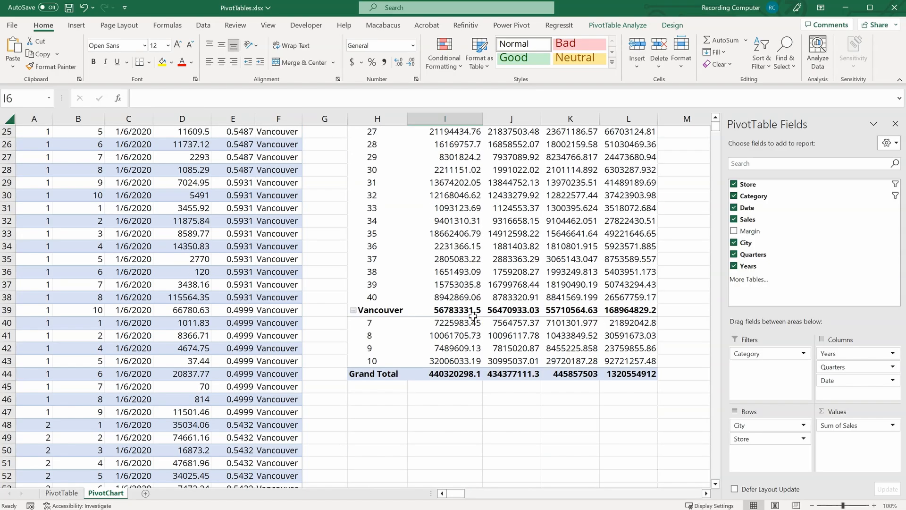
{"action": "mouse_move", "coordinate": [481, 351]}
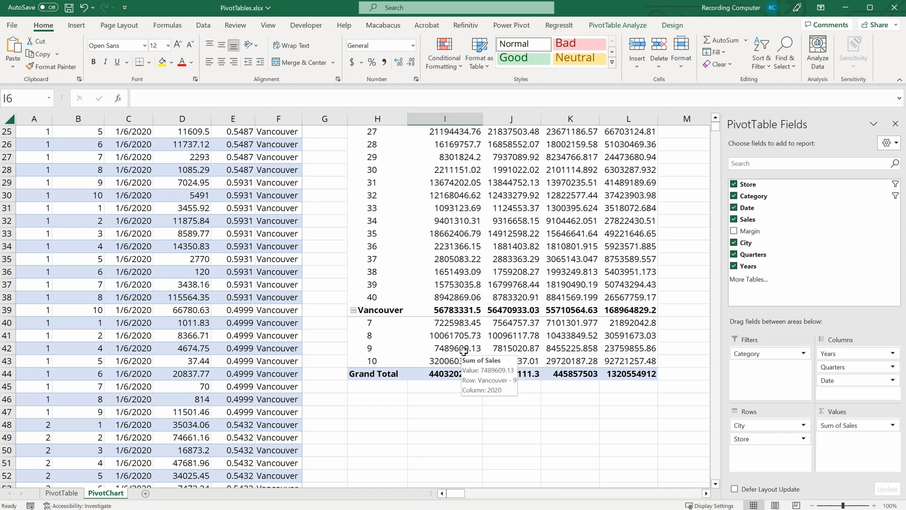
{"action": "scroll", "coordinate": [464, 352], "scroll_direction": "up", "scroll_amount": 8}
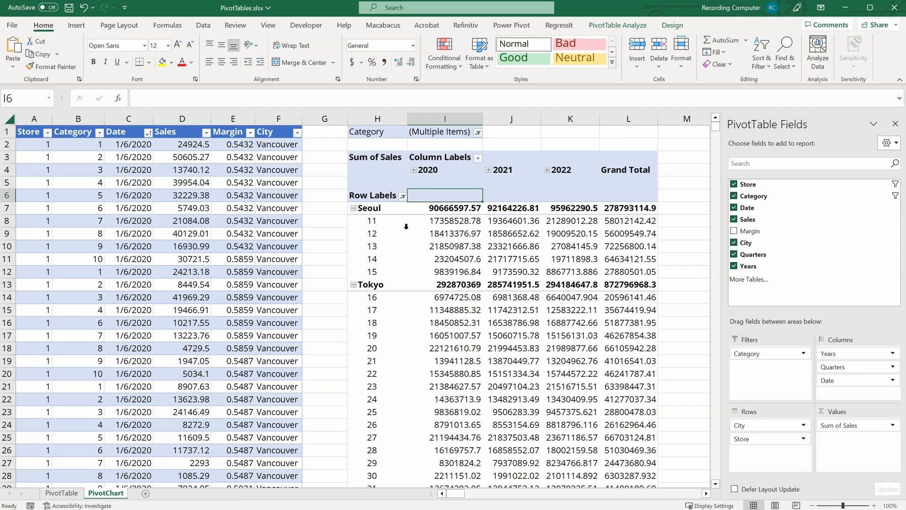
{"action": "left_click", "coordinate": [403, 196]}
{"action": "left_click", "coordinate": [398, 220]}
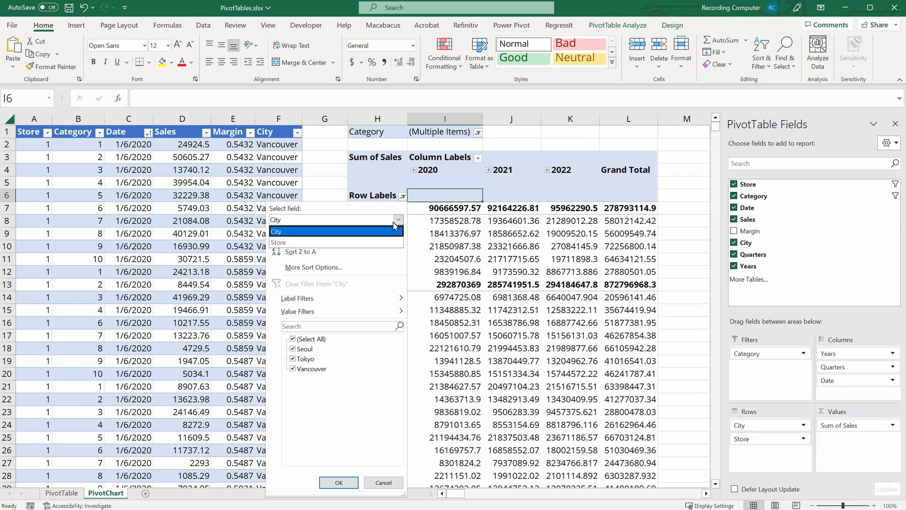
{"action": "left_click", "coordinate": [388, 242]}
{"action": "left_click", "coordinate": [358, 284]}
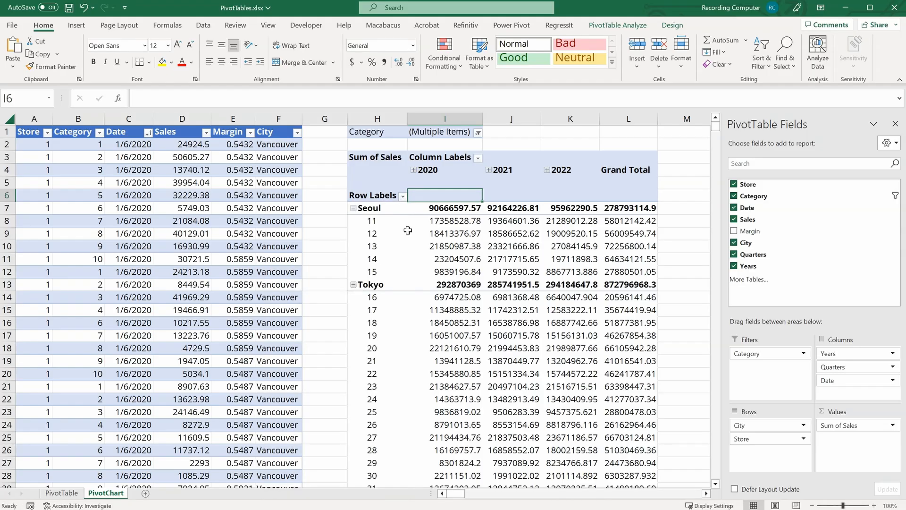
Step: Insert a Category slicer for the PivotTable
{"action": "mouse_move", "coordinate": [408, 230]}
{"action": "mouse_move", "coordinate": [417, 289]}
{"action": "mouse_move", "coordinate": [543, 288]}
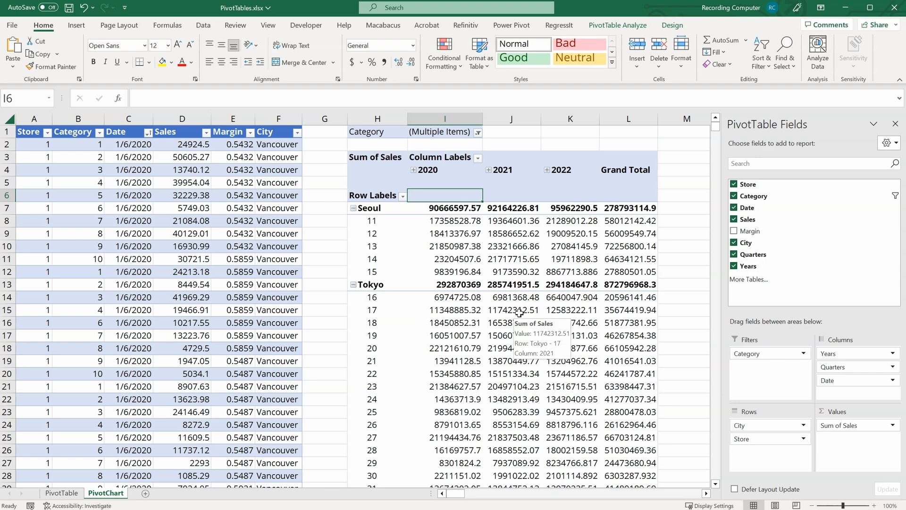
{"action": "left_click", "coordinate": [461, 234]}
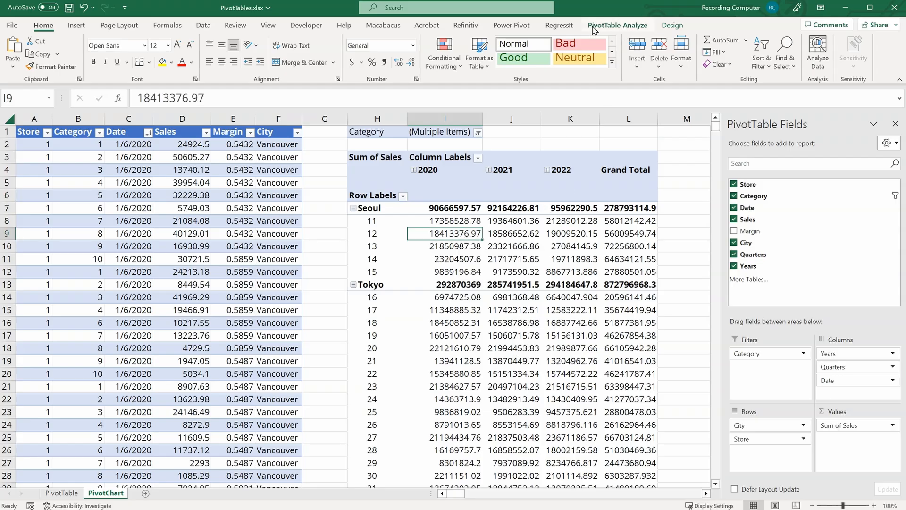
{"action": "left_click", "coordinate": [640, 28]}
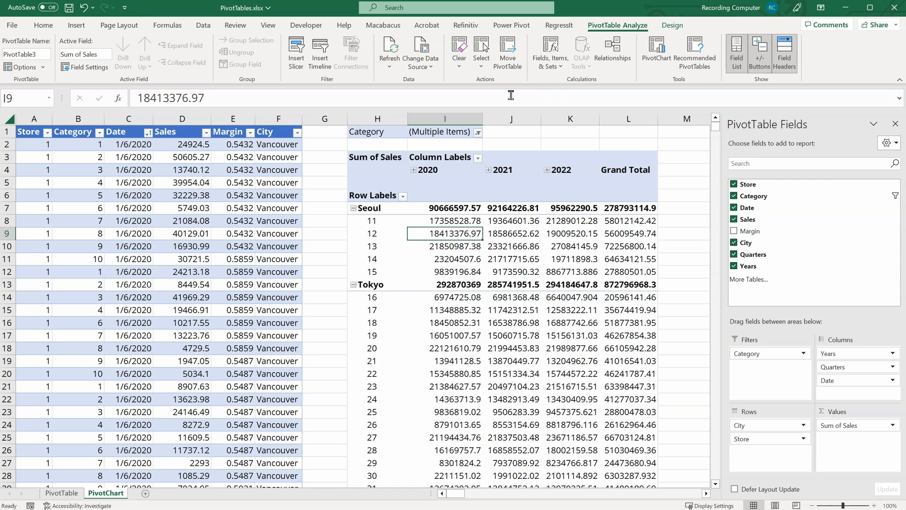
{"action": "left_click", "coordinate": [296, 70]}
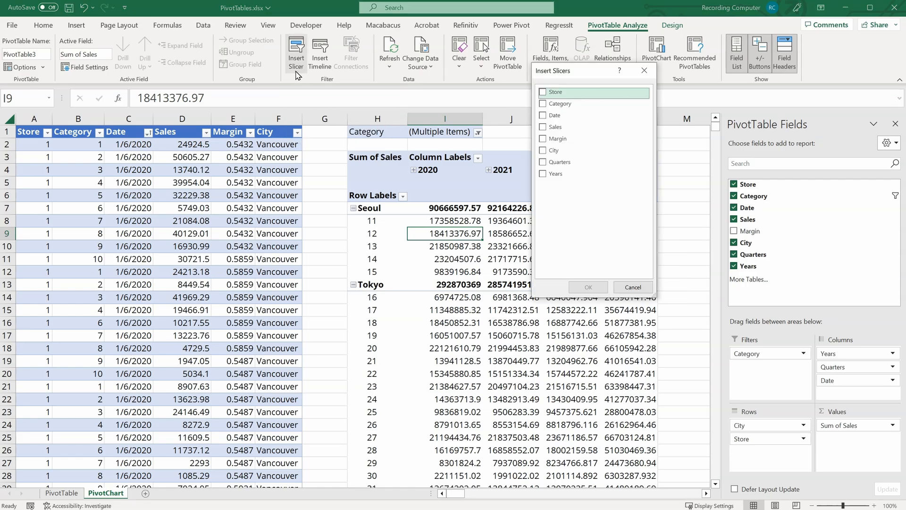
{"action": "left_click", "coordinate": [543, 104]}
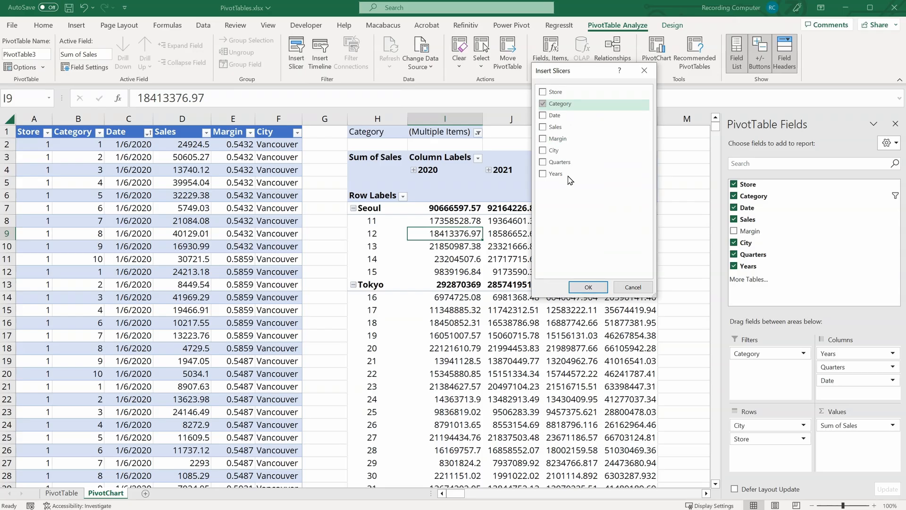
{"action": "left_click", "coordinate": [589, 288]}
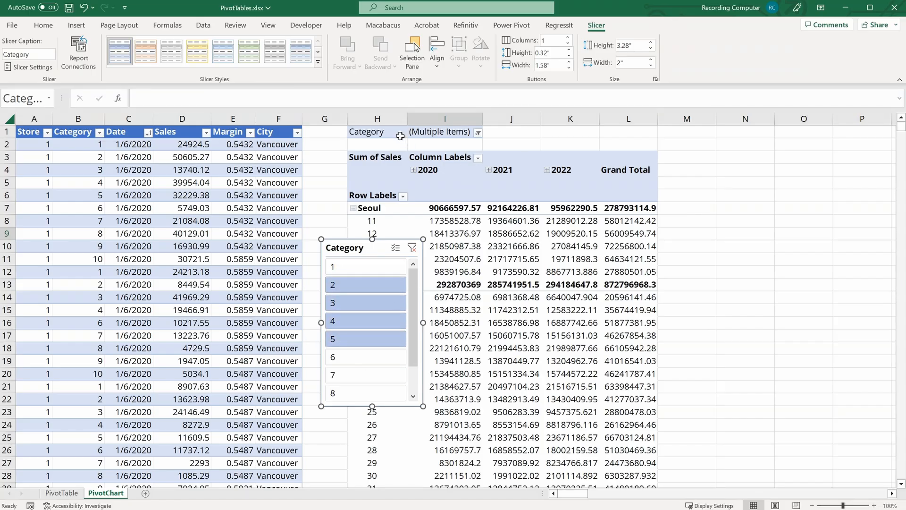
Step: Reset the Category report filter to All and remove Category from the PivotTable's Filters area
{"action": "left_click_drag", "start_coordinate": [360, 133], "coordinate": [449, 129]}
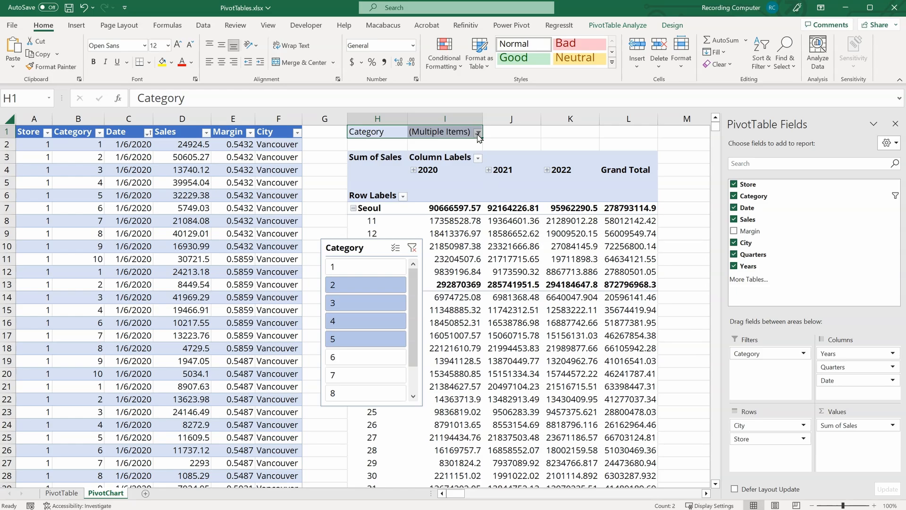
{"action": "left_click", "coordinate": [478, 133]}
{"action": "left_click", "coordinate": [368, 158]}
{"action": "left_click", "coordinate": [413, 314]}
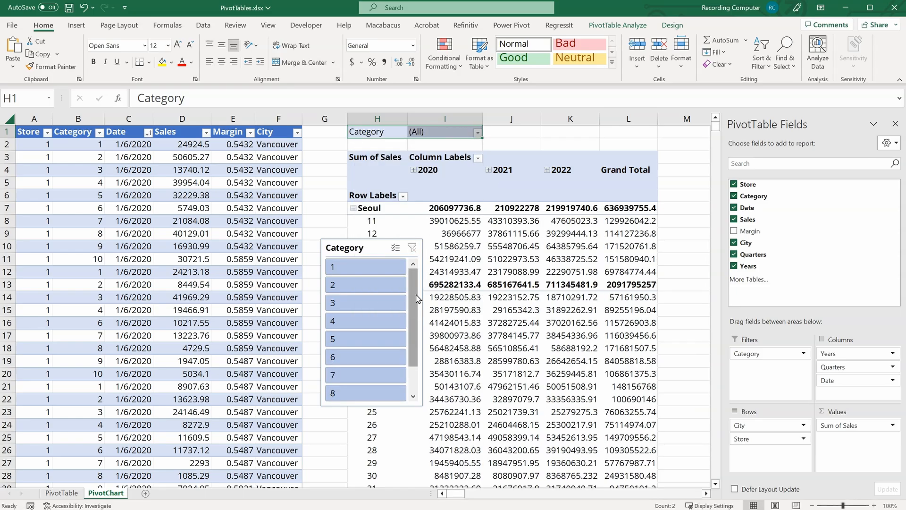
{"action": "left_click_drag", "start_coordinate": [741, 352], "coordinate": [682, 228]}
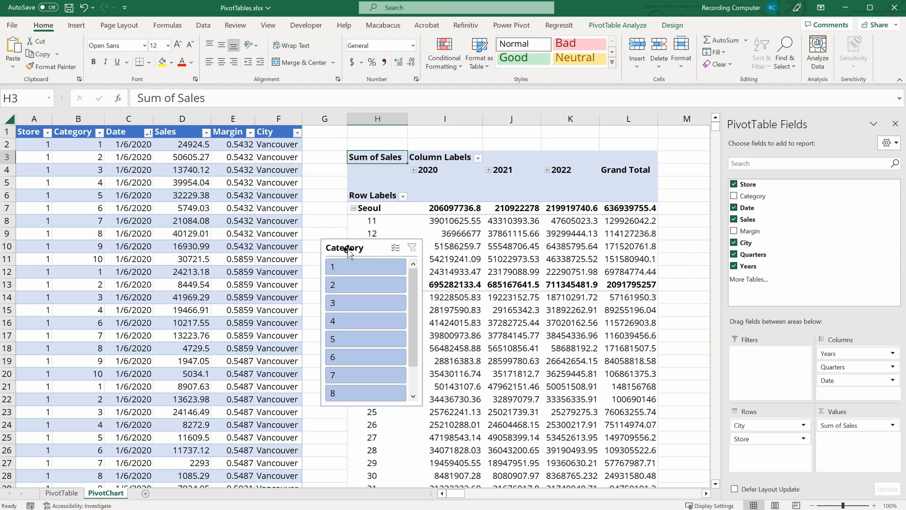
Step: Widen the Category slicer, arrange its buttons in 5 columns with a taller height, and move it beside the PivotTable
{"action": "left_click_drag", "start_coordinate": [350, 250], "coordinate": [371, 129]}
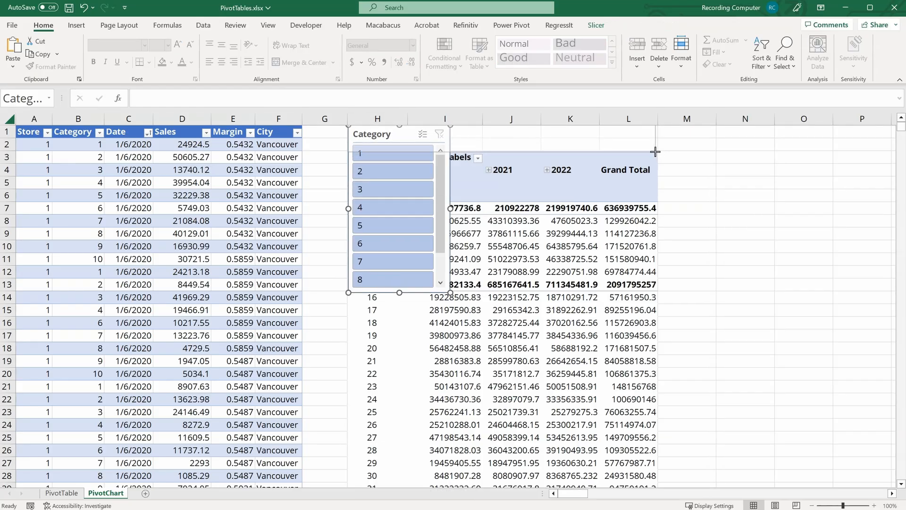
{"action": "left_click_drag", "start_coordinate": [658, 152], "coordinate": [659, 152]}
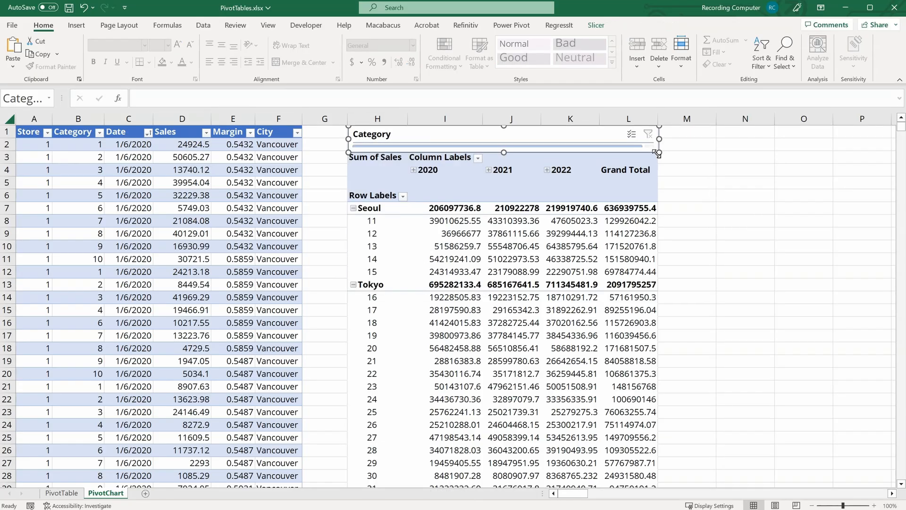
{"action": "left_click", "coordinate": [597, 25]}
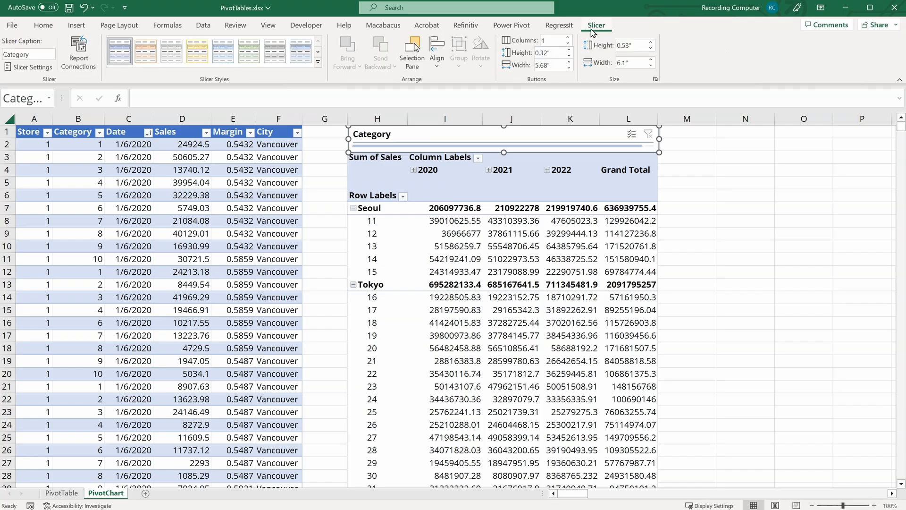
{"action": "left_click", "coordinate": [558, 42]}
{"action": "type", "text": "5"}
{"action": "key", "text": "Return"}
{"action": "left_click_drag", "start_coordinate": [503, 151], "coordinate": [504, 198]}
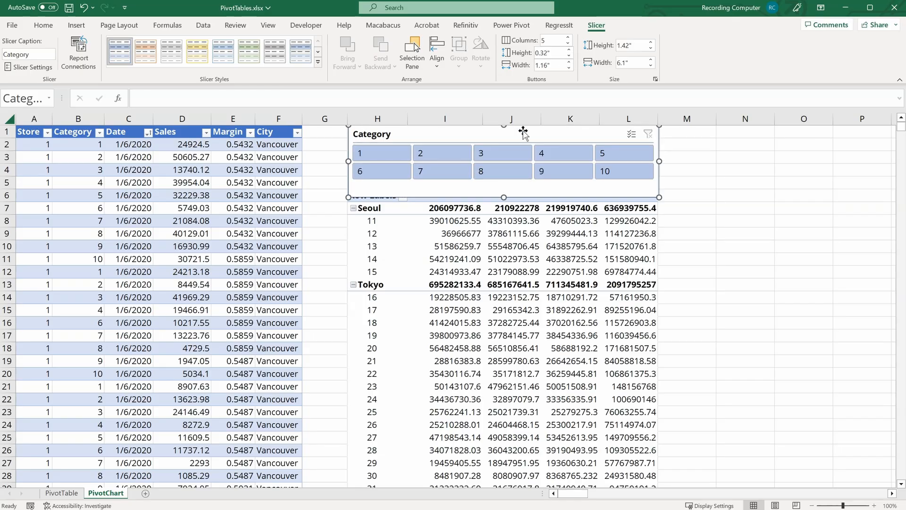
{"action": "left_click_drag", "start_coordinate": [497, 136], "coordinate": [808, 137]}
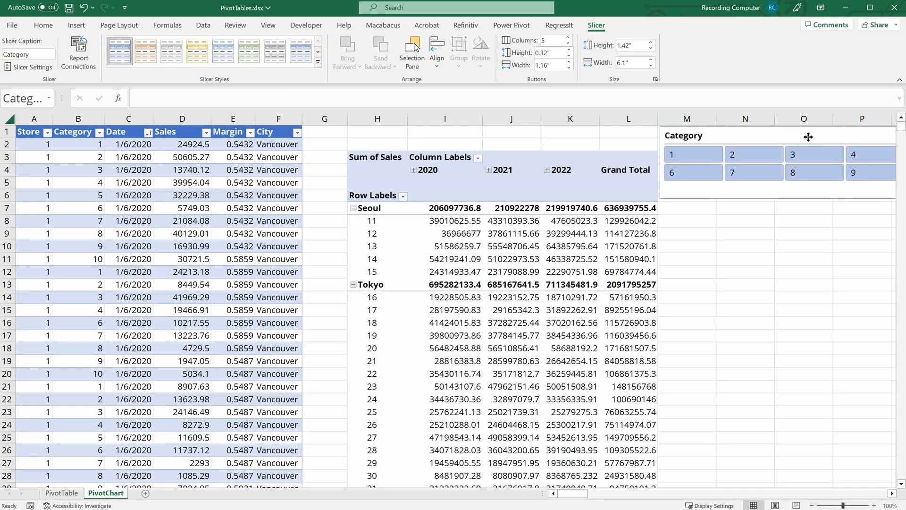
Step: Select categories 1, 2, 4 and 5 in the Category slicer
{"action": "left_click", "coordinate": [893, 493]}
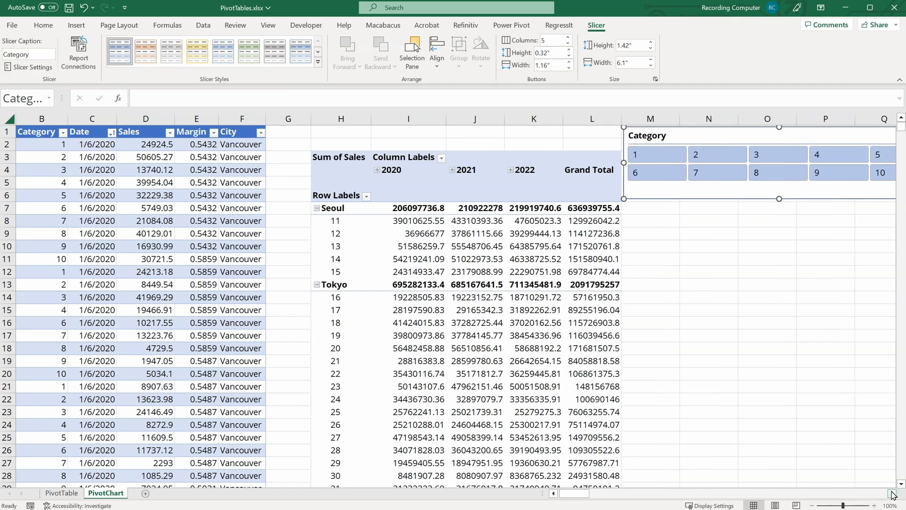
{"action": "left_click", "coordinate": [893, 493]}
{"action": "left_click", "coordinate": [892, 493]}
{"action": "left_click", "coordinate": [892, 493]}
{"action": "left_click", "coordinate": [892, 494]}
{"action": "left_click", "coordinate": [892, 493]}
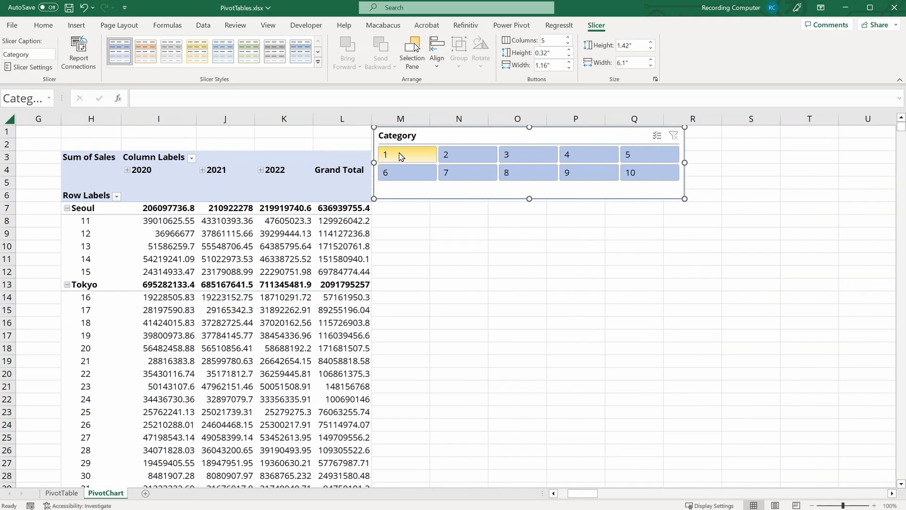
{"action": "left_click", "coordinate": [399, 156]}
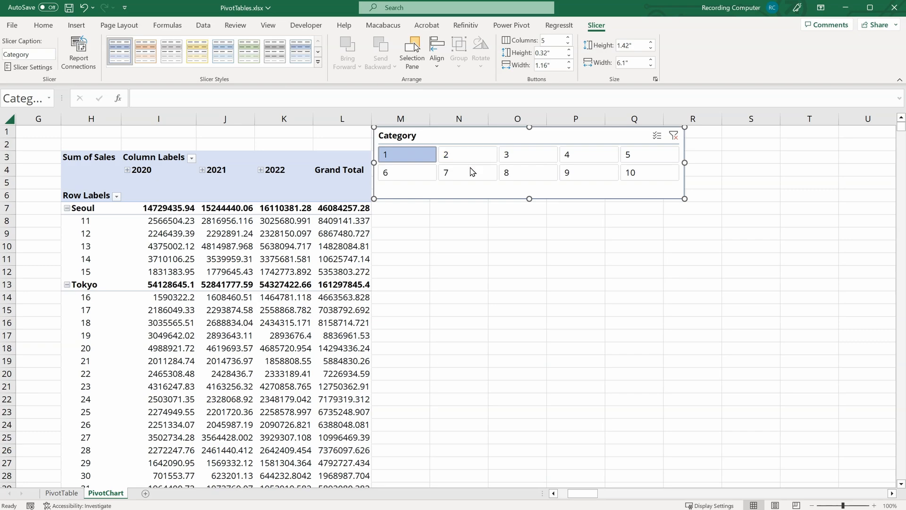
{"action": "left_click", "coordinate": [479, 156], "text": "ctrl"}
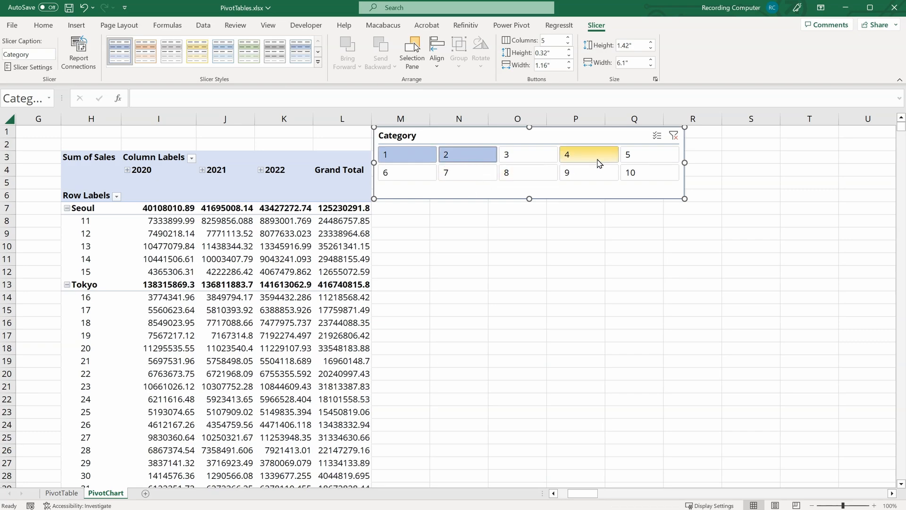
{"action": "left_click", "coordinate": [598, 163], "text": "ctrl"}
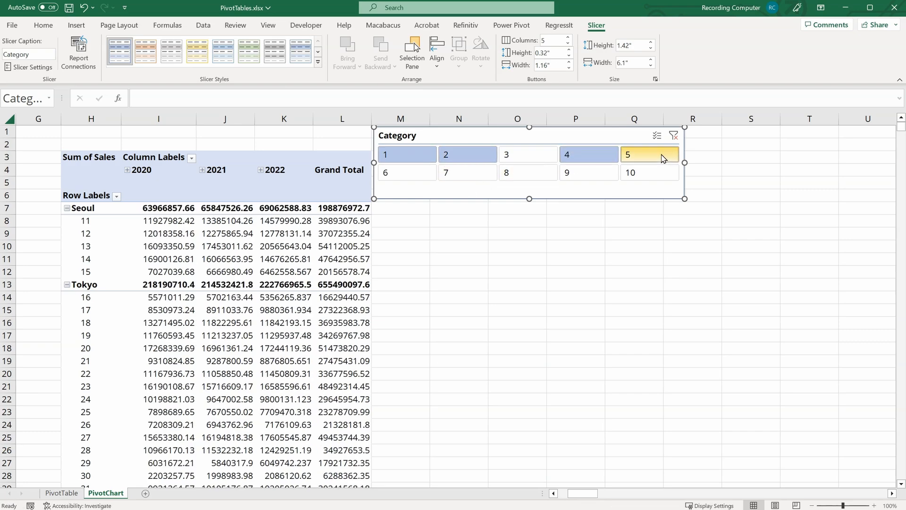
{"action": "left_click", "coordinate": [664, 159], "text": "ctrl"}
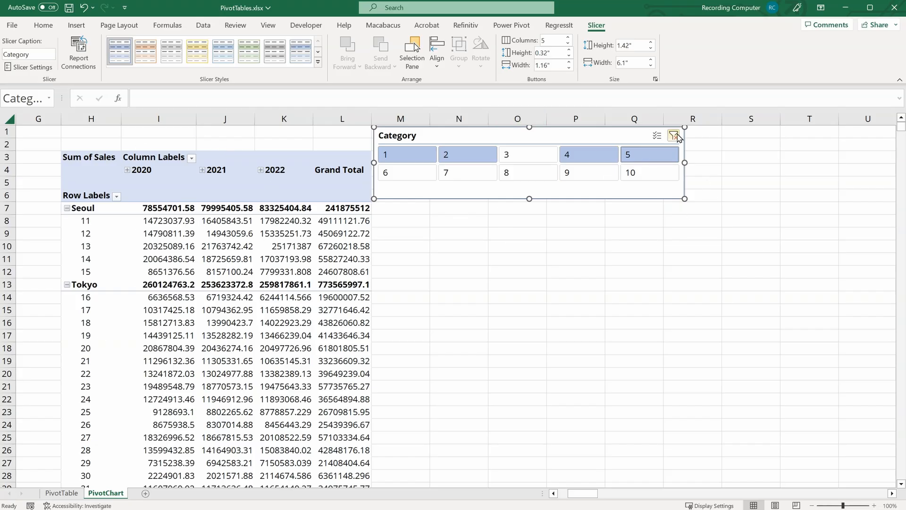
Step: Clear the Category slicer's filter and toggle its multi-select option
{"action": "left_click", "coordinate": [677, 136]}
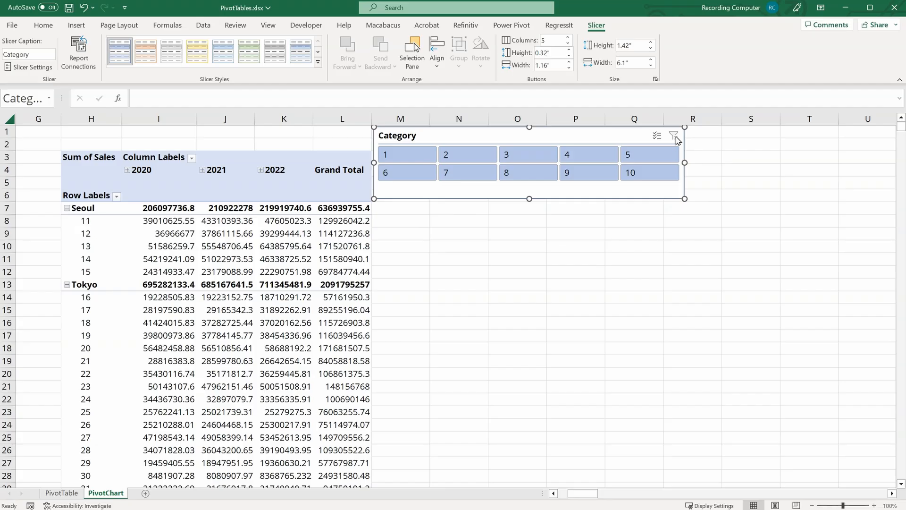
{"action": "left_click", "coordinate": [657, 136]}
Step: Insert a Date timeline for the PivotTable and place it under the Category slicer at the same width
{"action": "left_click", "coordinate": [185, 245]}
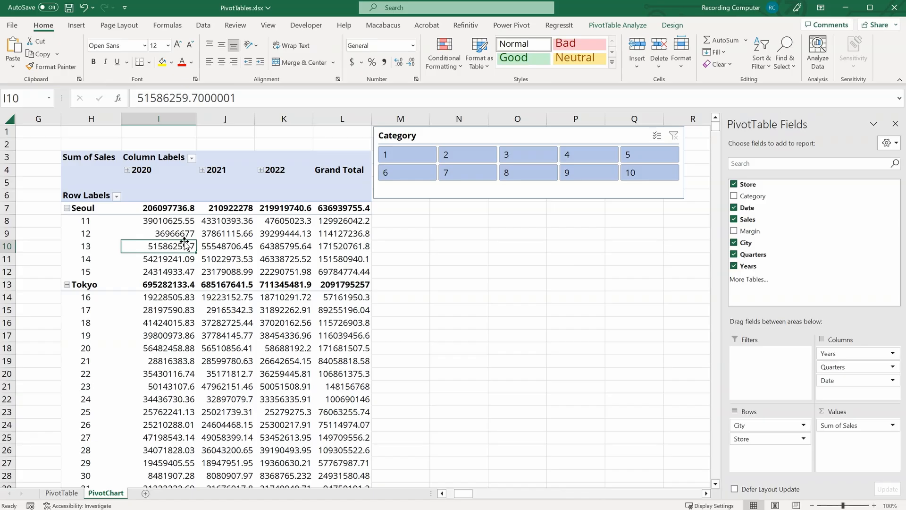
{"action": "left_click", "coordinate": [633, 24]}
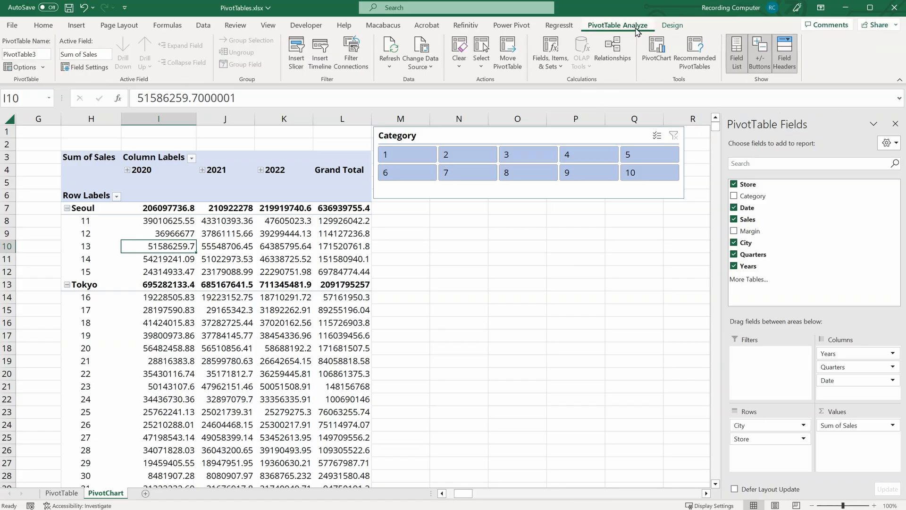
{"action": "left_click", "coordinate": [320, 53]}
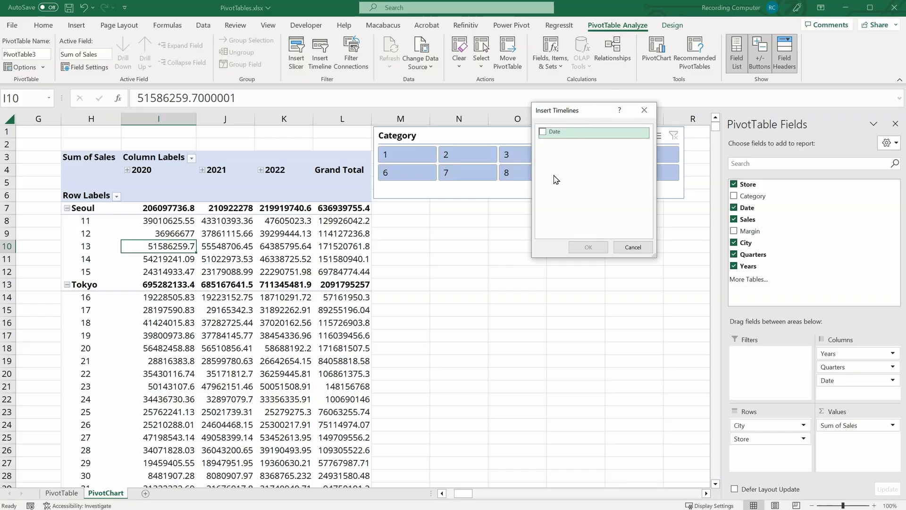
{"action": "left_click", "coordinate": [542, 132]}
{"action": "left_click", "coordinate": [588, 247]}
{"action": "left_click_drag", "start_coordinate": [342, 281], "coordinate": [437, 211]}
{"action": "left_click_drag", "start_coordinate": [618, 234], "coordinate": [683, 228]}
Step: Switch the timeline to years and select 2022
{"action": "left_click", "coordinate": [663, 226]}
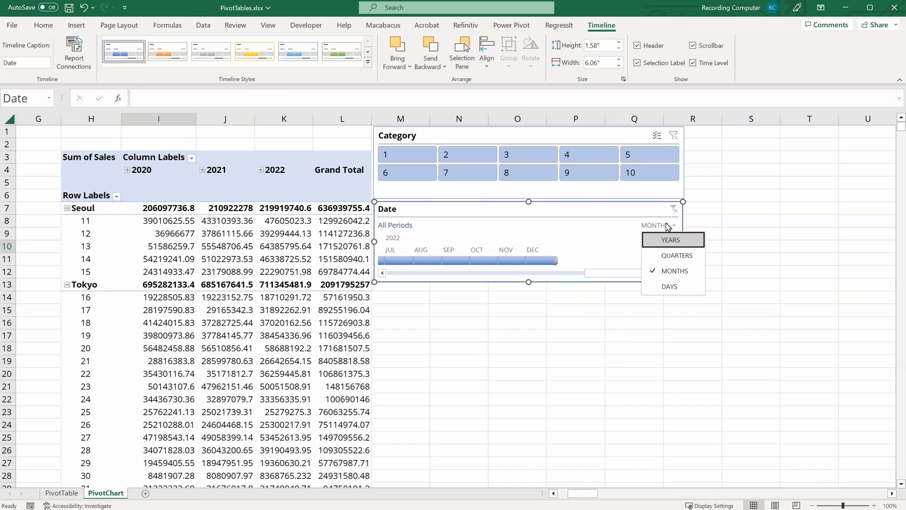
{"action": "left_click", "coordinate": [674, 241]}
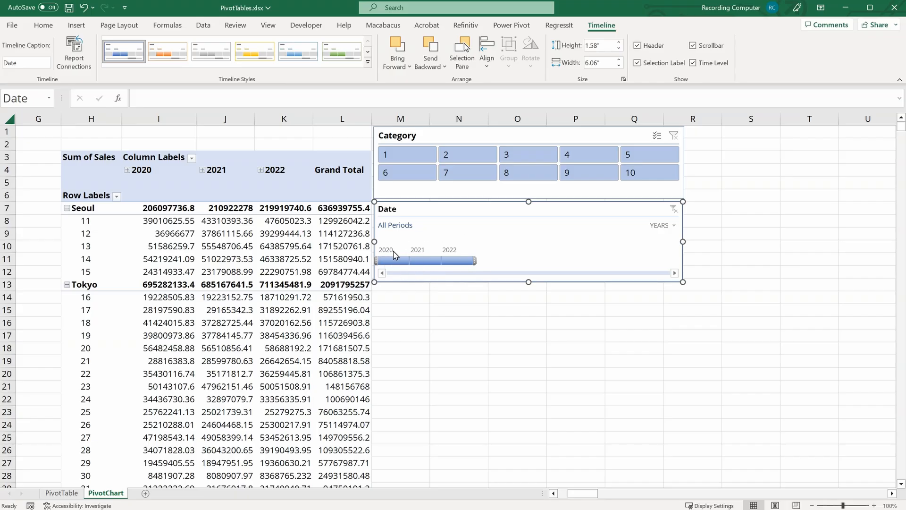
{"action": "left_click", "coordinate": [376, 257]}
{"action": "left_click_drag", "start_coordinate": [377, 257], "coordinate": [441, 261]}
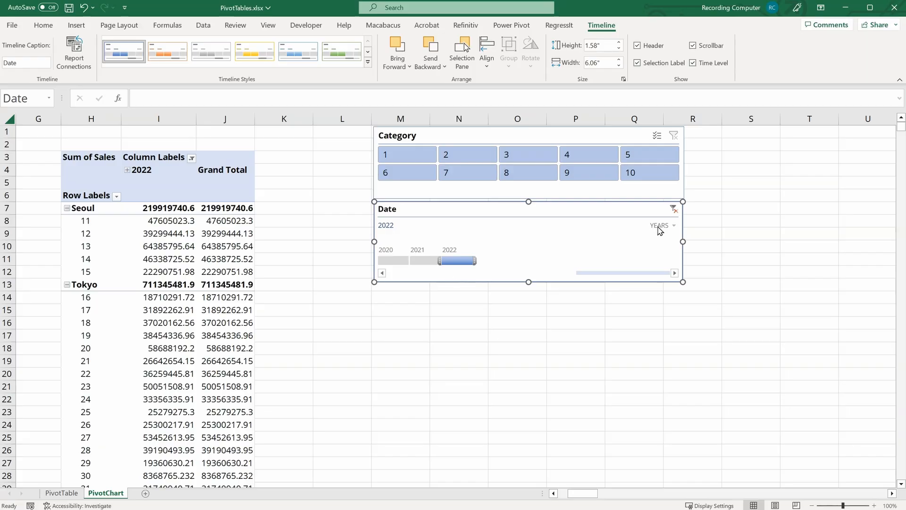
Step: Switch the timeline to quarters and select Q1 2022
{"action": "left_click", "coordinate": [674, 227]}
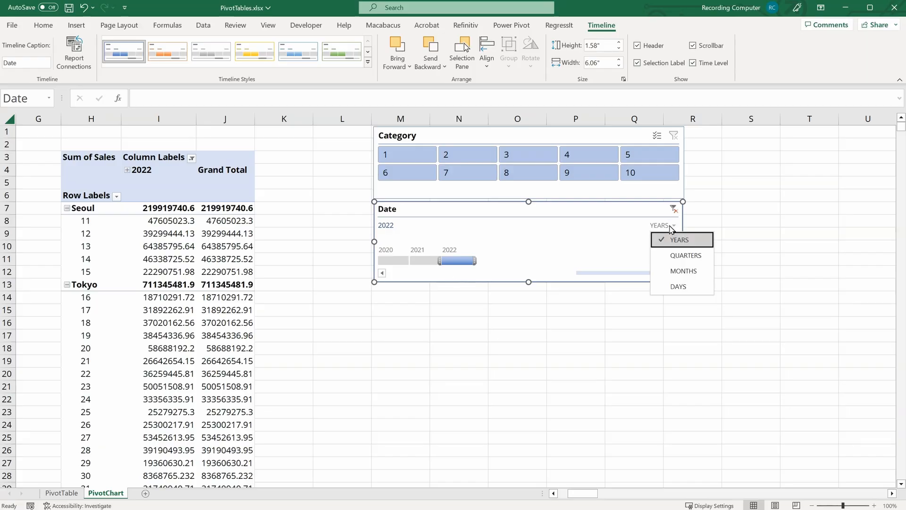
{"action": "left_click", "coordinate": [685, 256]}
{"action": "left_click_drag", "start_coordinate": [626, 261], "coordinate": [563, 261]}
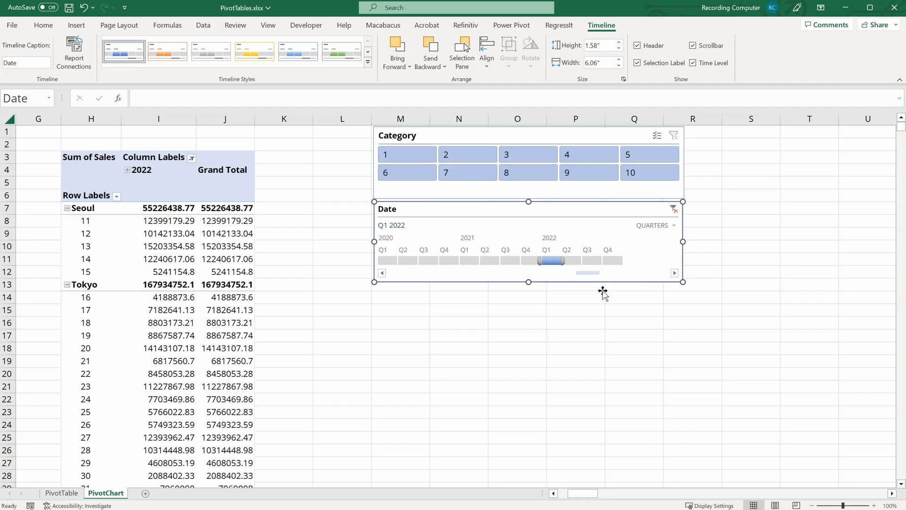
Step: Switch the timeline to months and select January 2022
{"action": "left_click", "coordinate": [674, 226]}
{"action": "left_click", "coordinate": [669, 271]}
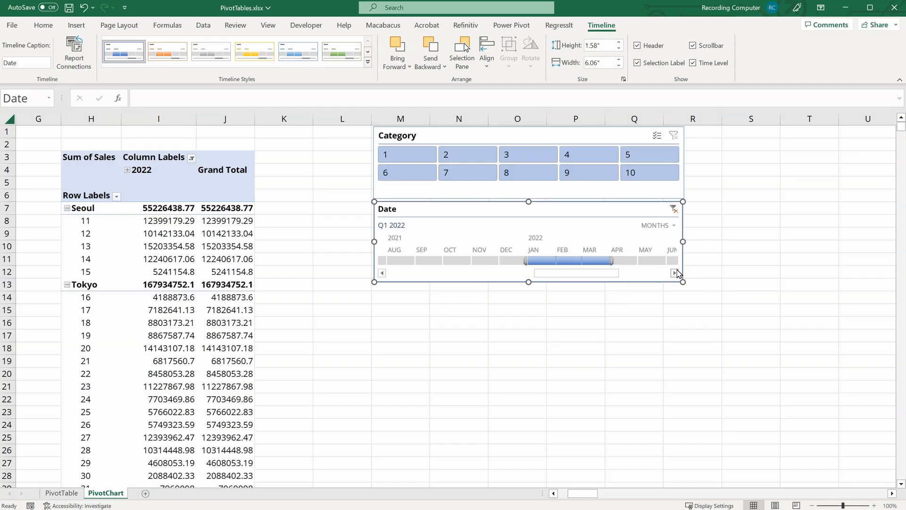
{"action": "left_click_drag", "start_coordinate": [614, 261], "coordinate": [556, 263]}
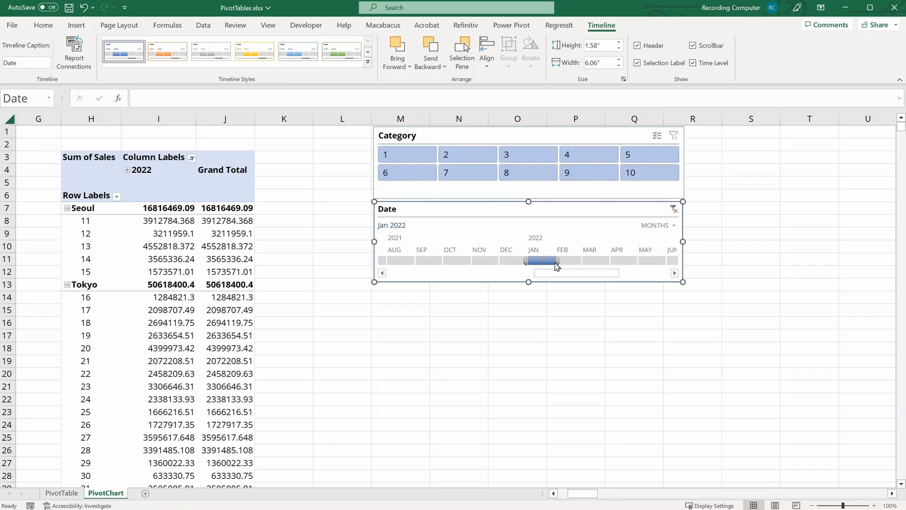
Step: Expand the 2022 and Qtr1 column headers and turn off the Years and Quarters subtotals
{"action": "left_click", "coordinate": [127, 170]}
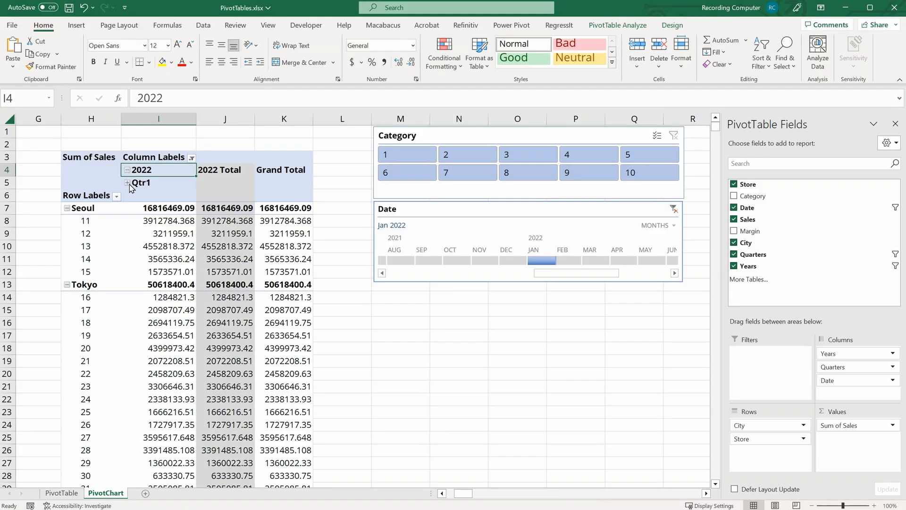
{"action": "left_click", "coordinate": [127, 183]}
{"action": "left_click", "coordinate": [278, 170]}
{"action": "right_click", "coordinate": [278, 171]}
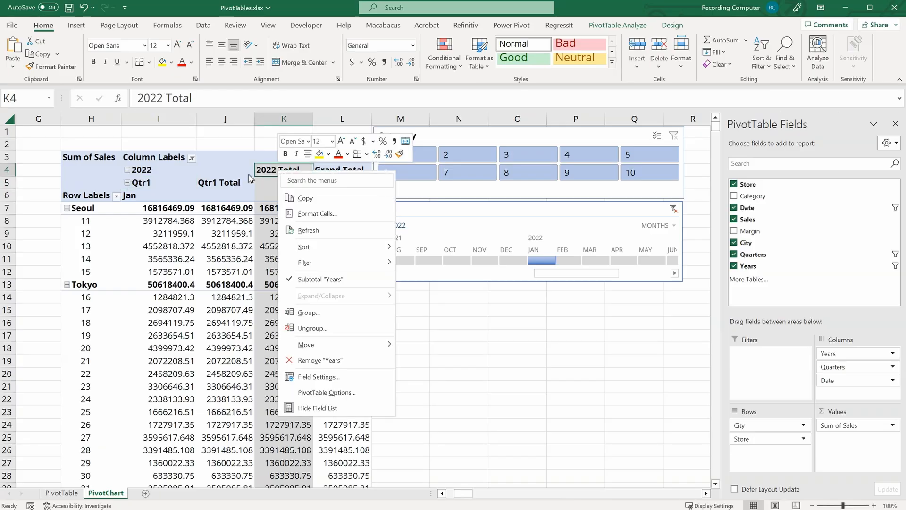
{"action": "left_click", "coordinate": [324, 279]}
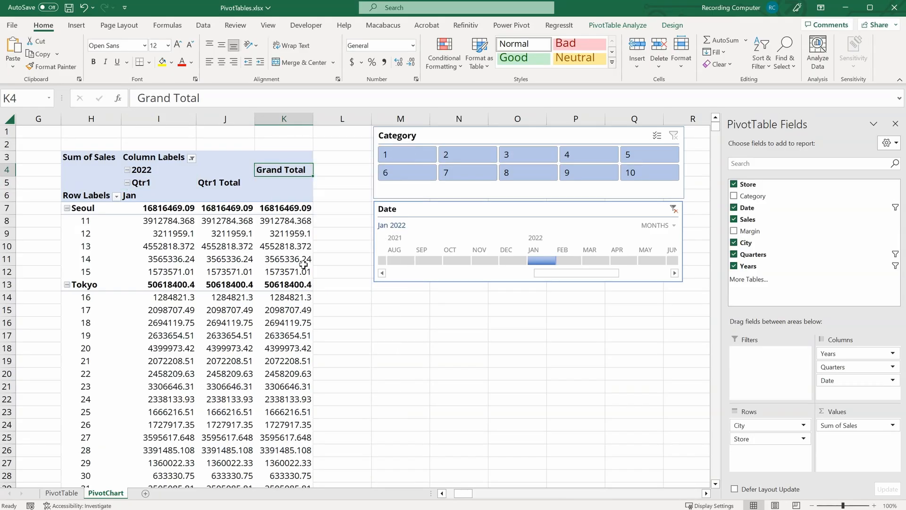
{"action": "right_click", "coordinate": [231, 183]}
{"action": "left_click", "coordinate": [276, 288]}
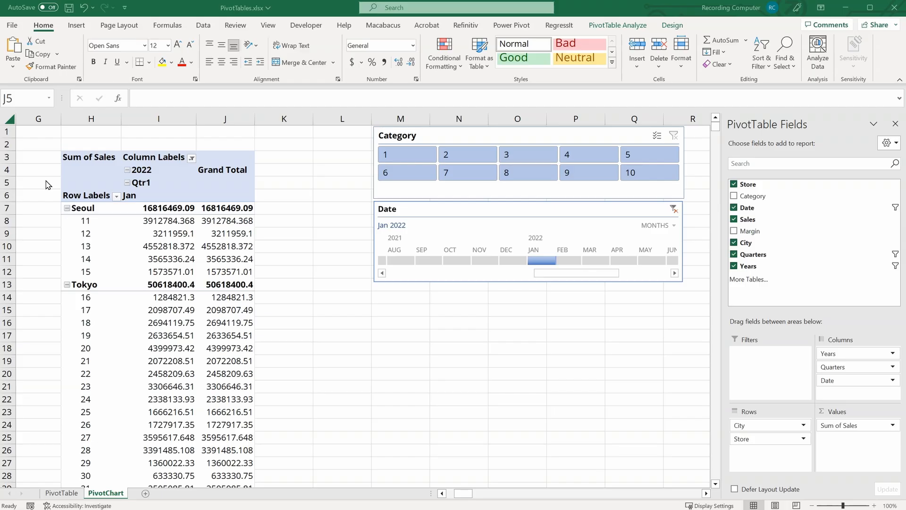
Step: Clear the Date timeline's filter and remove Years, Quarters and Date from the PivotTable columns
{"action": "left_click", "coordinate": [674, 212]}
{"action": "left_click", "coordinate": [673, 209]}
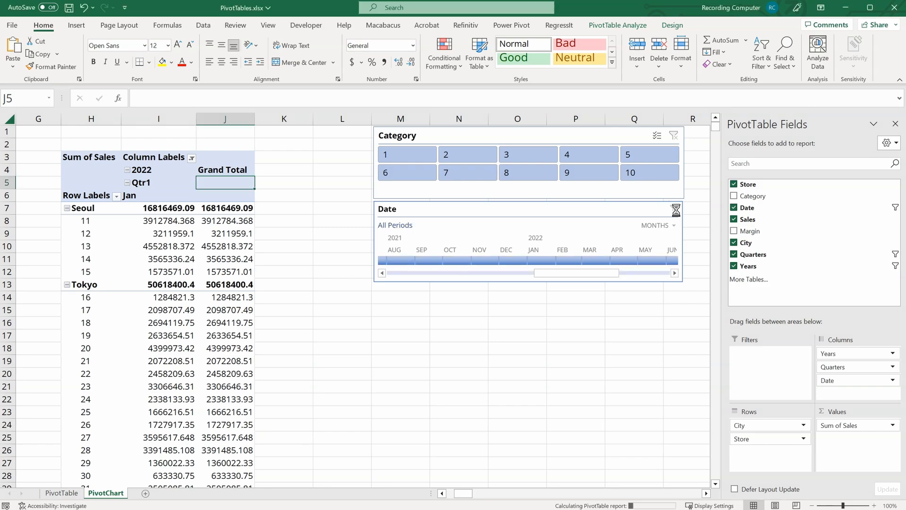
{"action": "left_click_drag", "start_coordinate": [858, 350], "coordinate": [670, 318]}
{"action": "left_click_drag", "start_coordinate": [845, 353], "coordinate": [680, 333]}
{"action": "left_click_drag", "start_coordinate": [845, 359], "coordinate": [670, 341]}
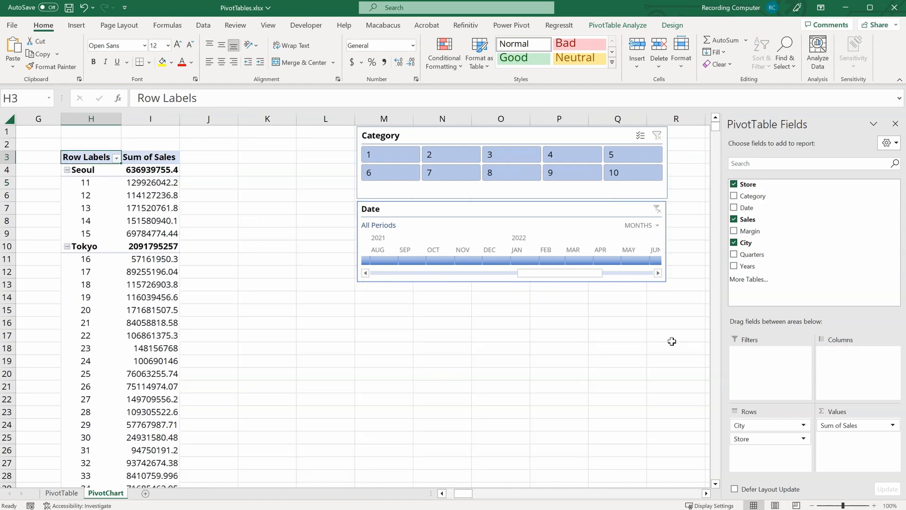
Step: Rearrange the PivotTable with City in Columns and Category in Rows, removing Store
{"action": "left_click_drag", "start_coordinate": [763, 426], "coordinate": [852, 365]}
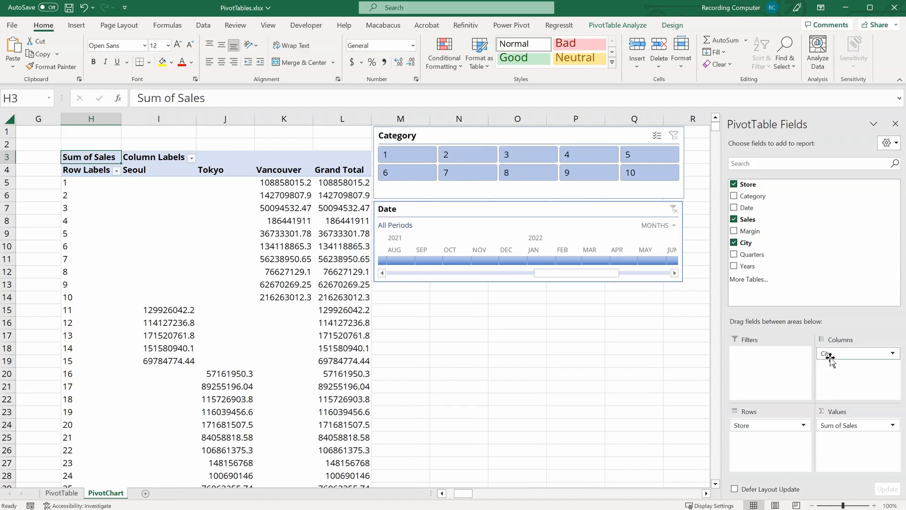
{"action": "left_click_drag", "start_coordinate": [779, 426], "coordinate": [657, 361]}
{"action": "left_click_drag", "start_coordinate": [754, 196], "coordinate": [775, 463]}
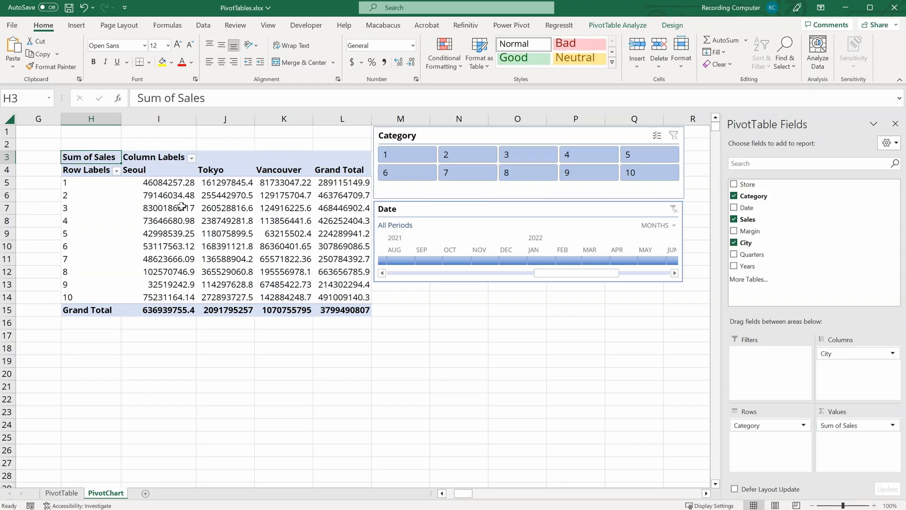
Step: Insert a Clustered Column PivotChart from the PivotTable
{"action": "mouse_move", "coordinate": [159, 203]}
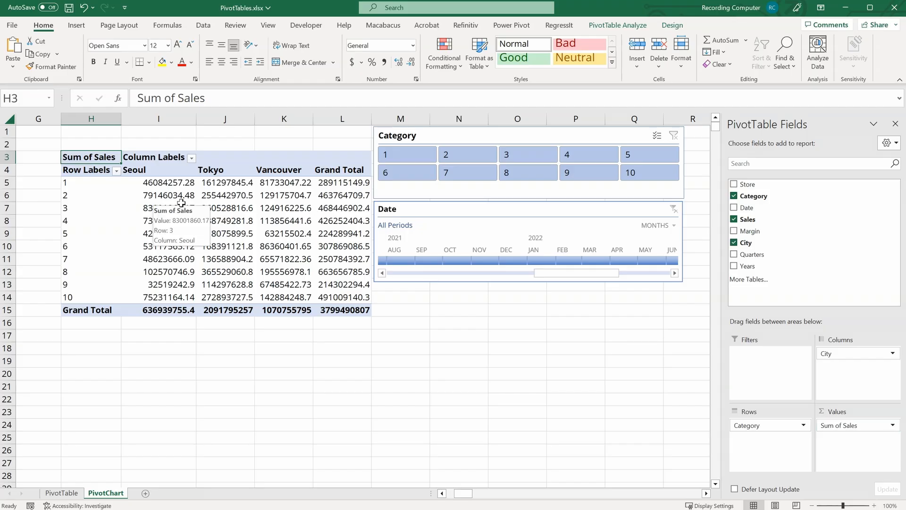
{"action": "left_click", "coordinate": [597, 26]}
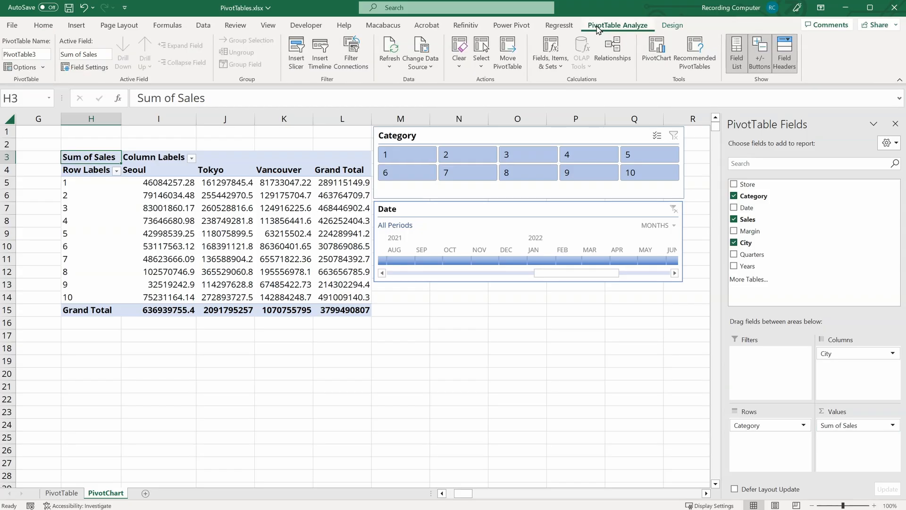
{"action": "left_click", "coordinate": [657, 57]}
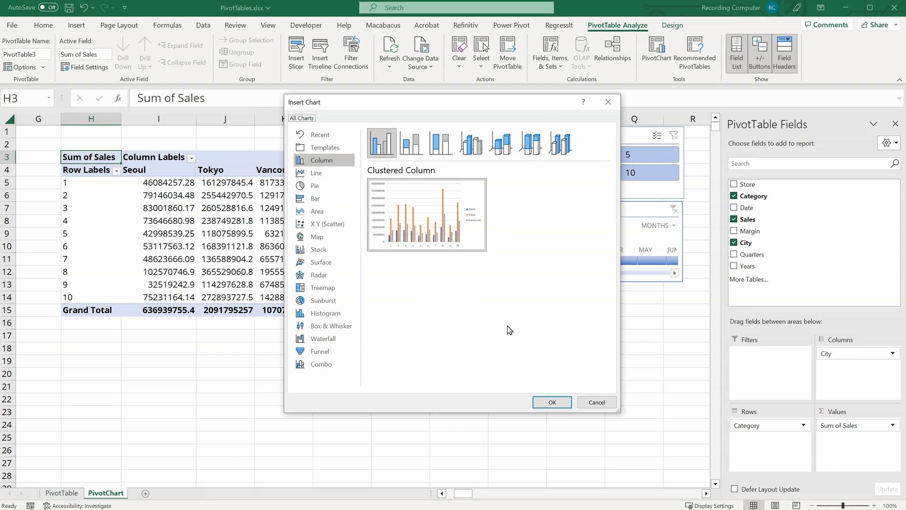
{"action": "left_click", "coordinate": [551, 403]}
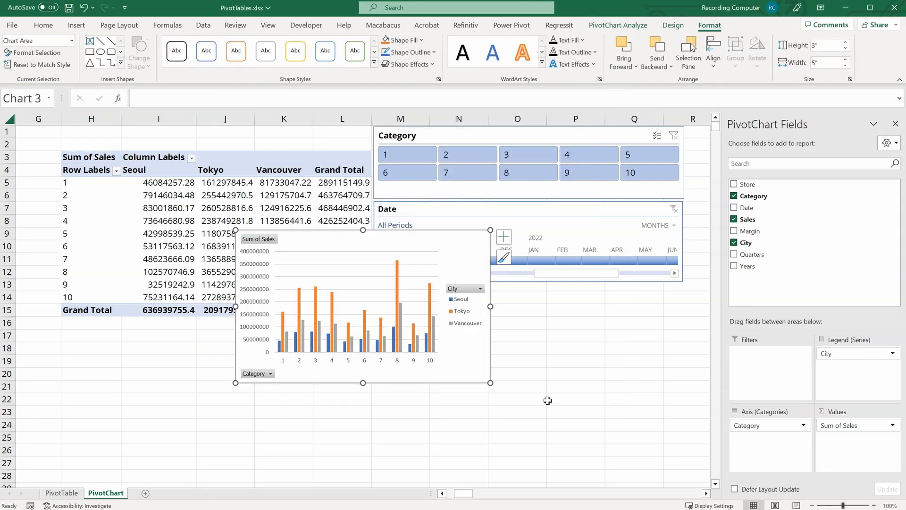
Step: Move the chart below the Date timeline, enlarge it, and set the legend position to Top
{"action": "left_click_drag", "start_coordinate": [327, 239], "coordinate": [466, 293]}
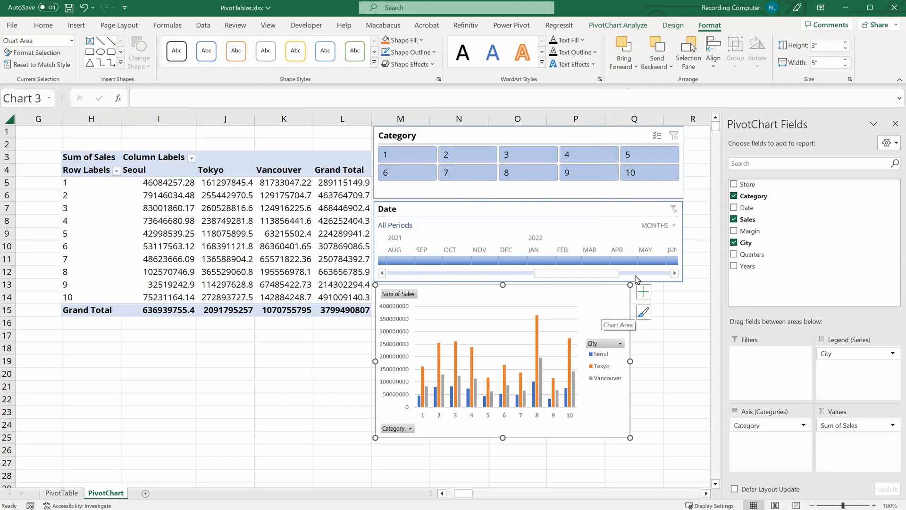
{"action": "left_click_drag", "start_coordinate": [630, 438], "coordinate": [682, 470]}
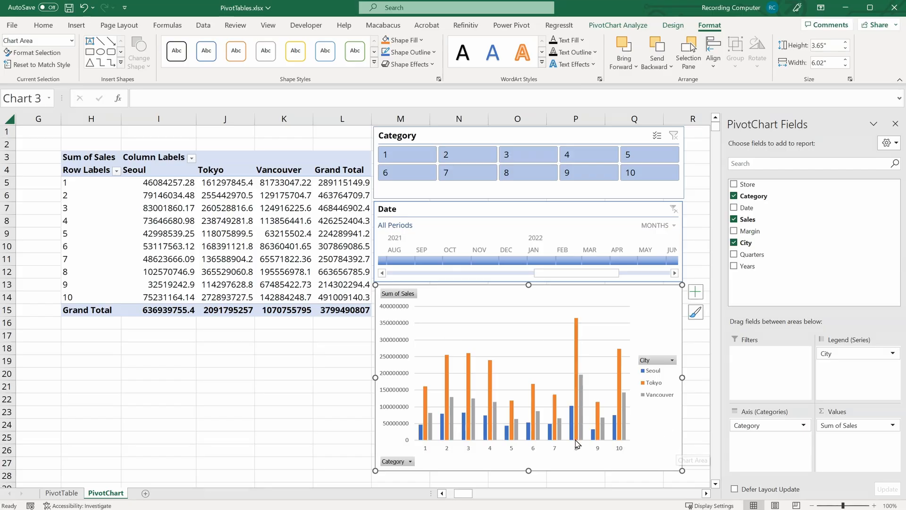
{"action": "left_click", "coordinate": [652, 362]}
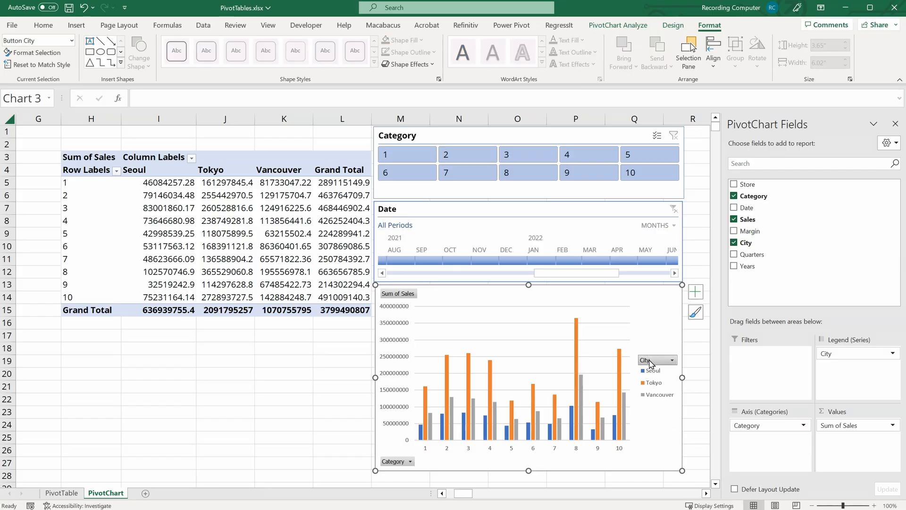
{"action": "double_click", "coordinate": [647, 377]}
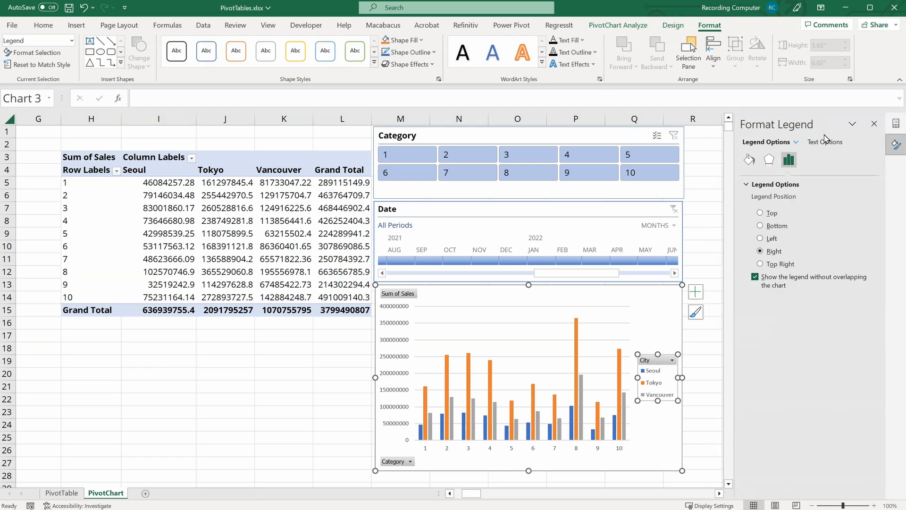
{"action": "left_click", "coordinate": [760, 213]}
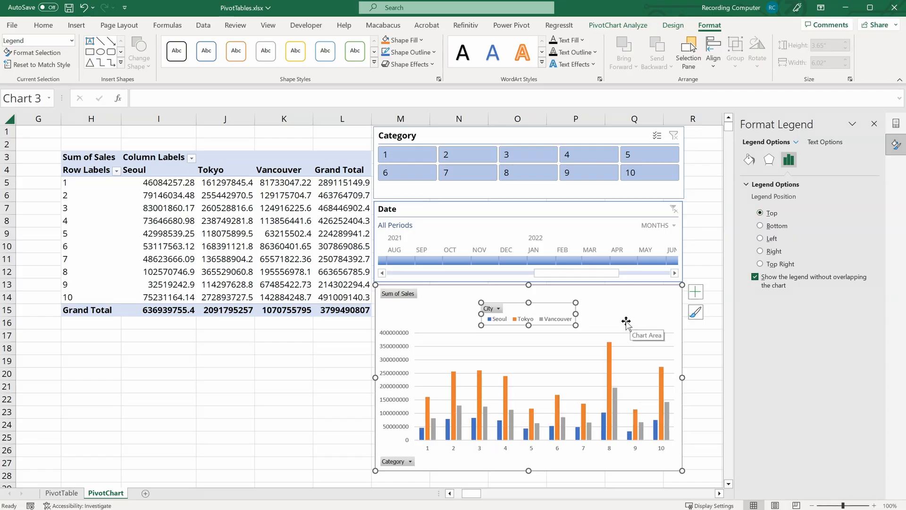
Step: Change the PivotChart type to Stacked Column and close the formatting pane
{"action": "left_click", "coordinate": [609, 288]}
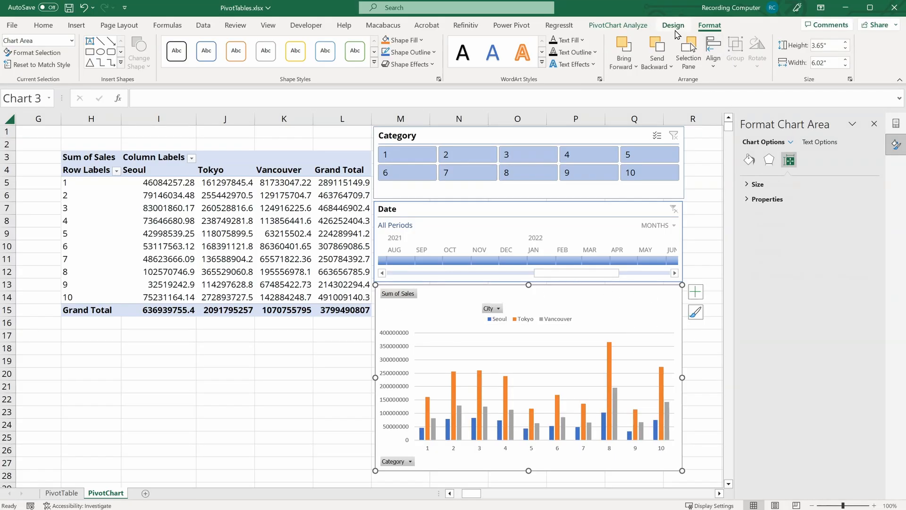
{"action": "left_click", "coordinate": [673, 26]}
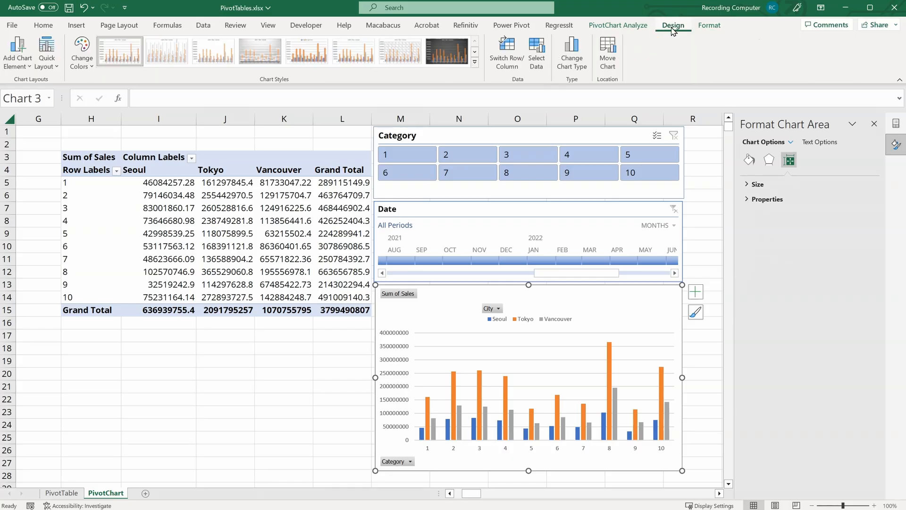
{"action": "left_click", "coordinate": [579, 69]}
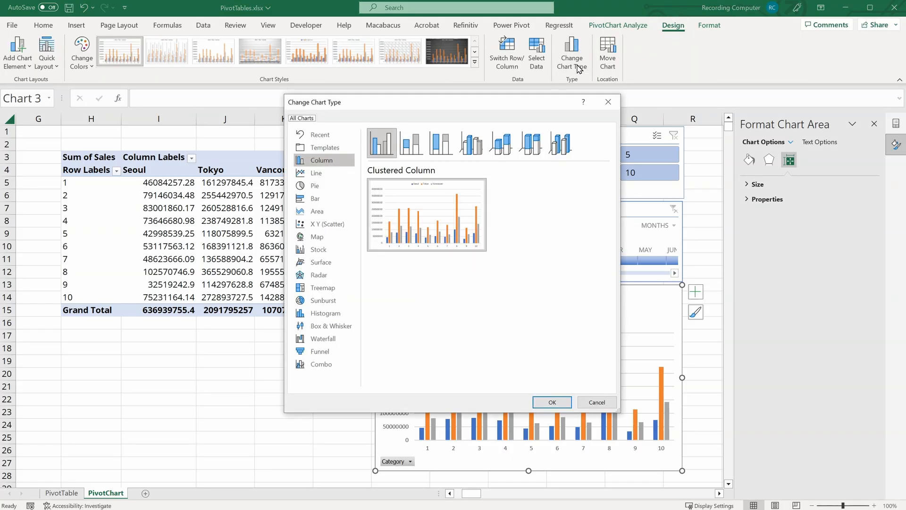
{"action": "left_click", "coordinate": [410, 145]}
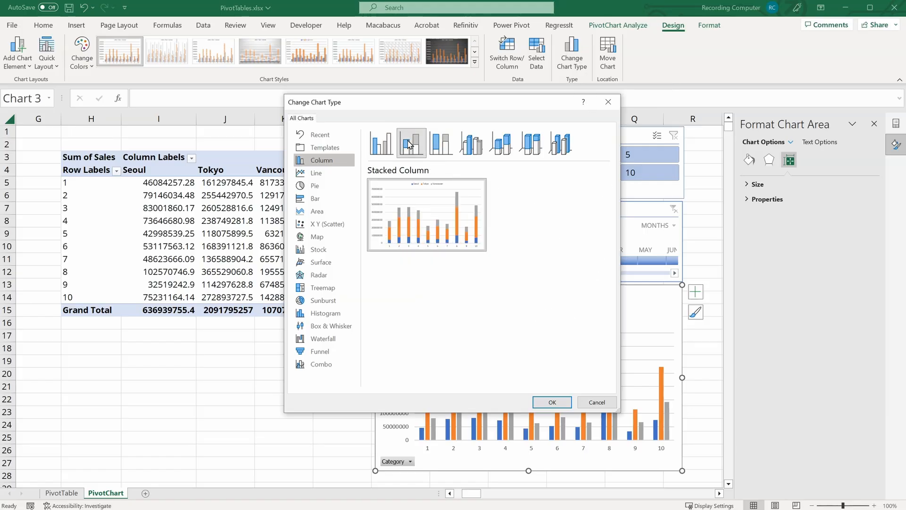
{"action": "left_click", "coordinate": [549, 402]}
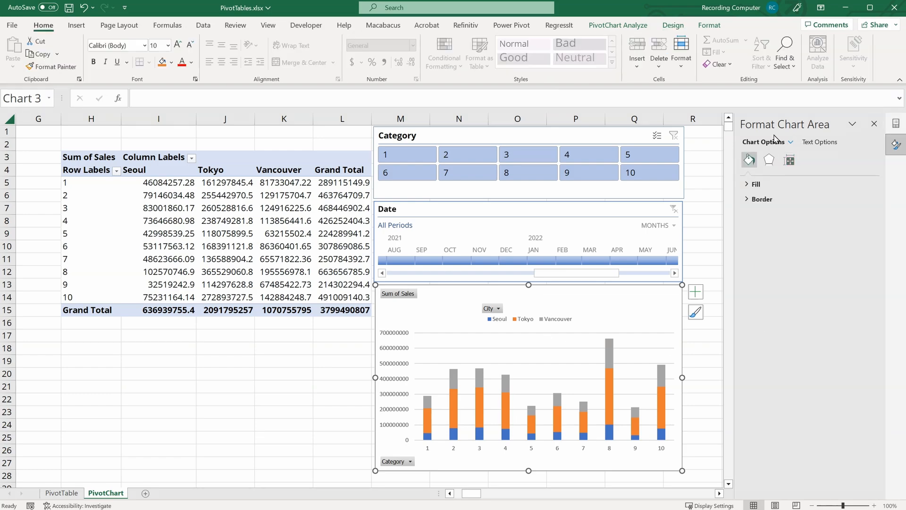
{"action": "left_click", "coordinate": [874, 124]}
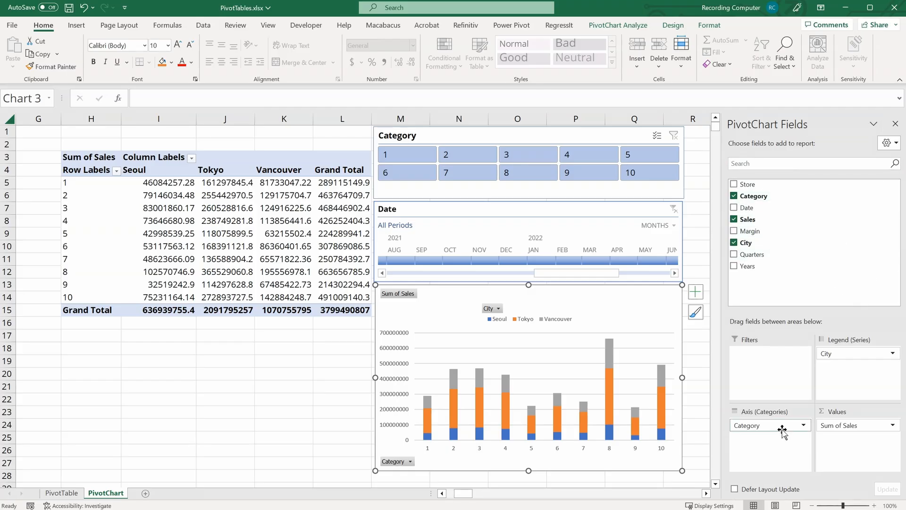
Step: Replace Category with Date on the chart's axis and expand the axis to show quarters
{"action": "left_click_drag", "start_coordinate": [782, 427], "coordinate": [305, 389]}
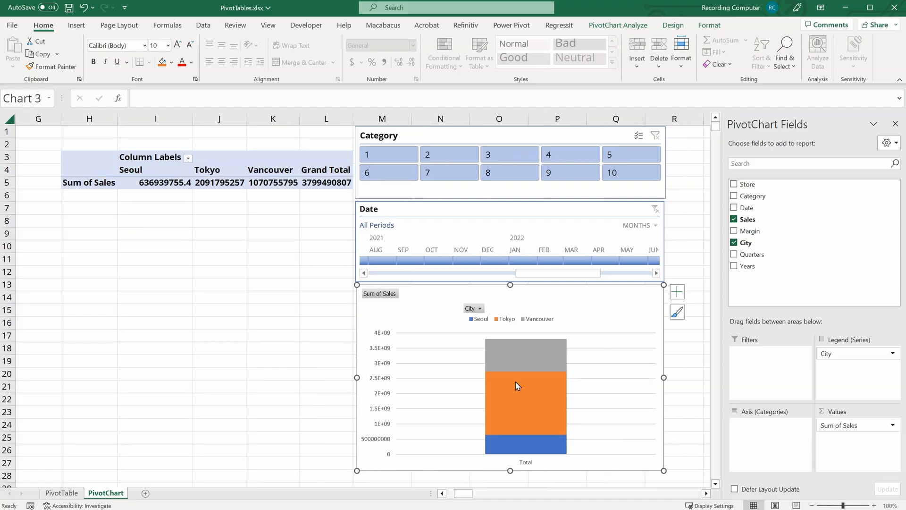
{"action": "left_click_drag", "start_coordinate": [746, 207], "coordinate": [763, 463]}
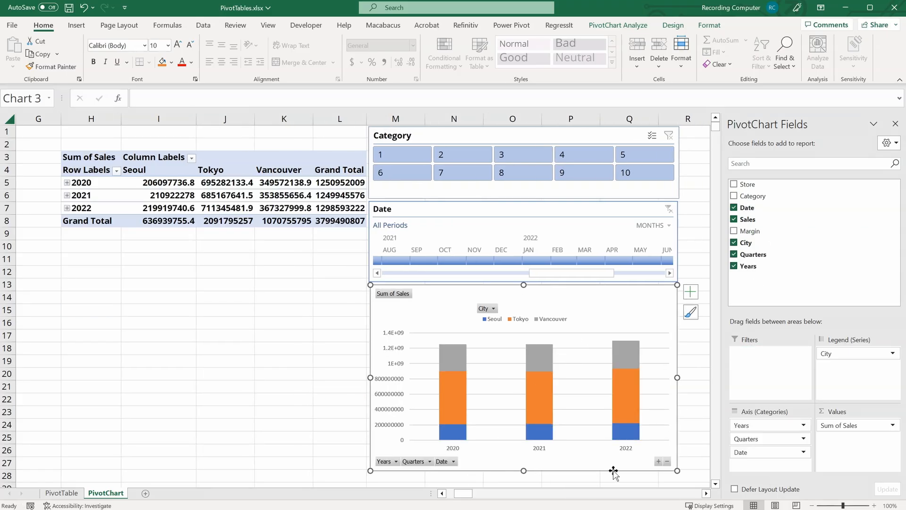
{"action": "left_click", "coordinate": [659, 461]}
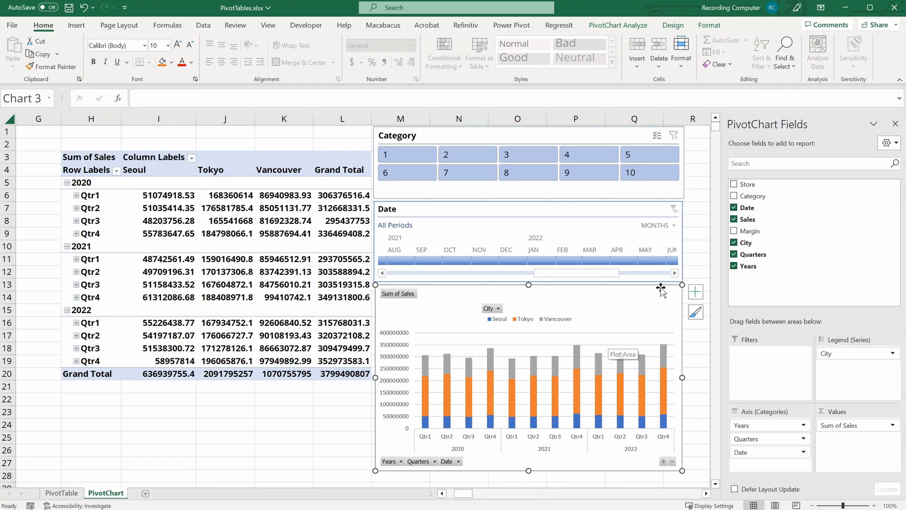
Step: Change the PivotChart to a Line chart and expand its axis down to months
{"action": "left_click", "coordinate": [678, 28]}
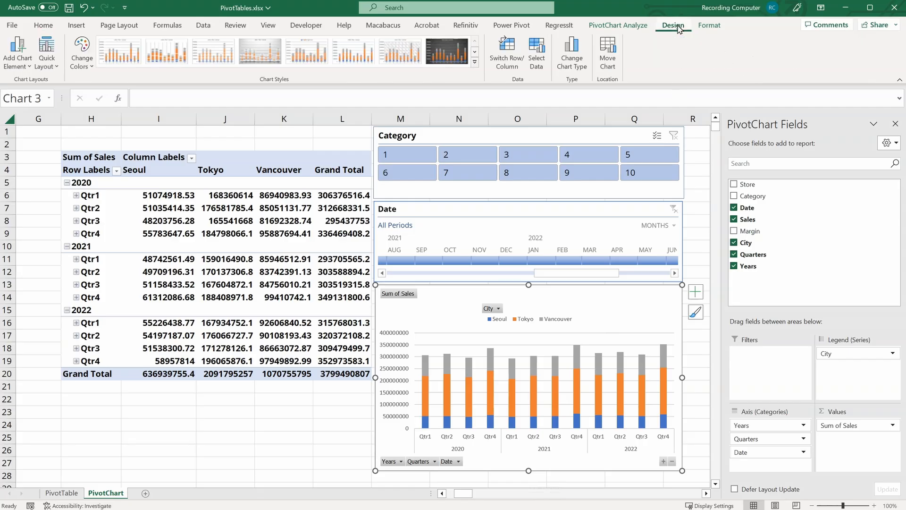
{"action": "left_click", "coordinate": [582, 69]}
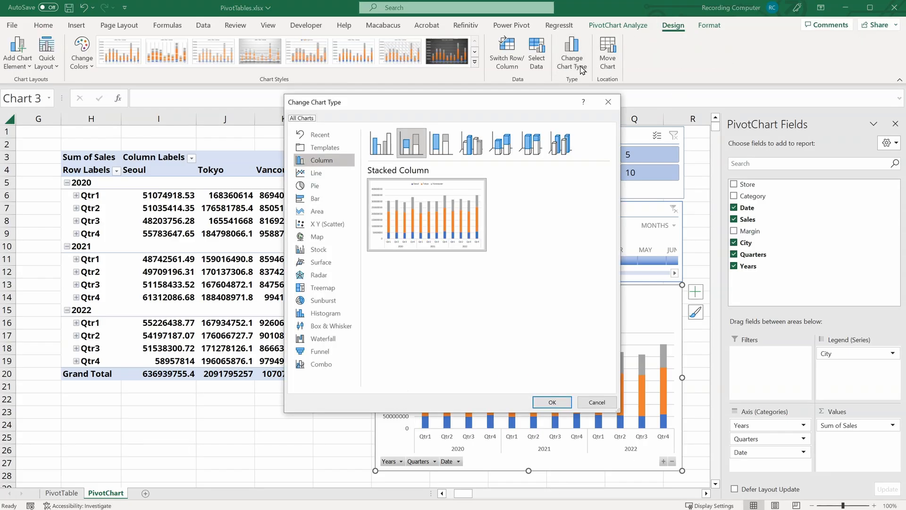
{"action": "left_click", "coordinate": [324, 175]}
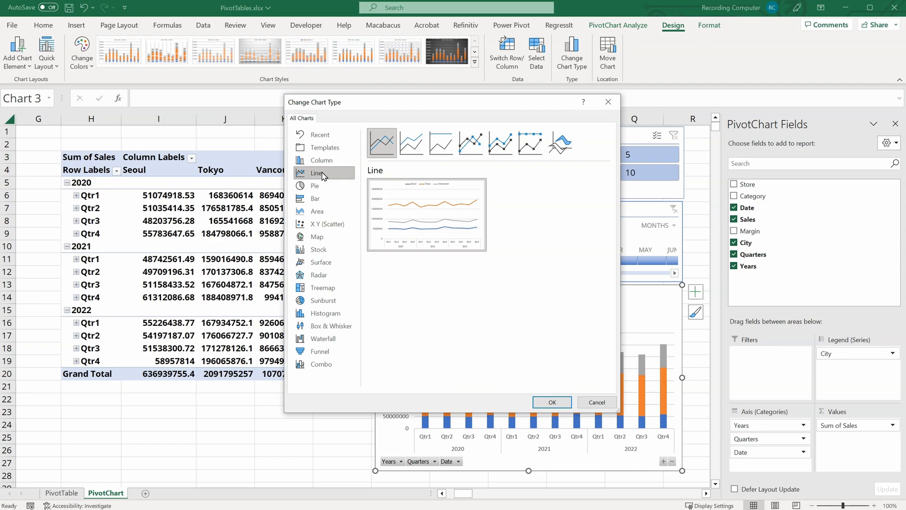
{"action": "left_click", "coordinate": [552, 402]}
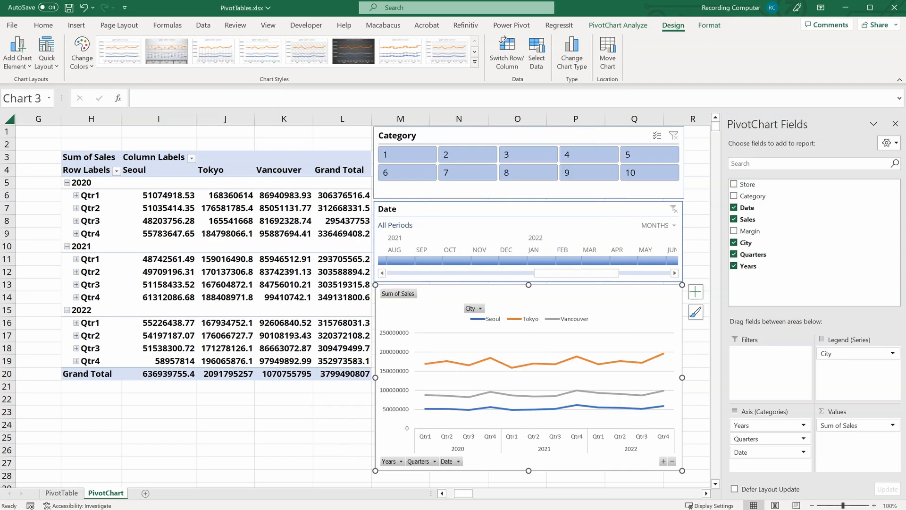
{"action": "left_click", "coordinate": [664, 461]}
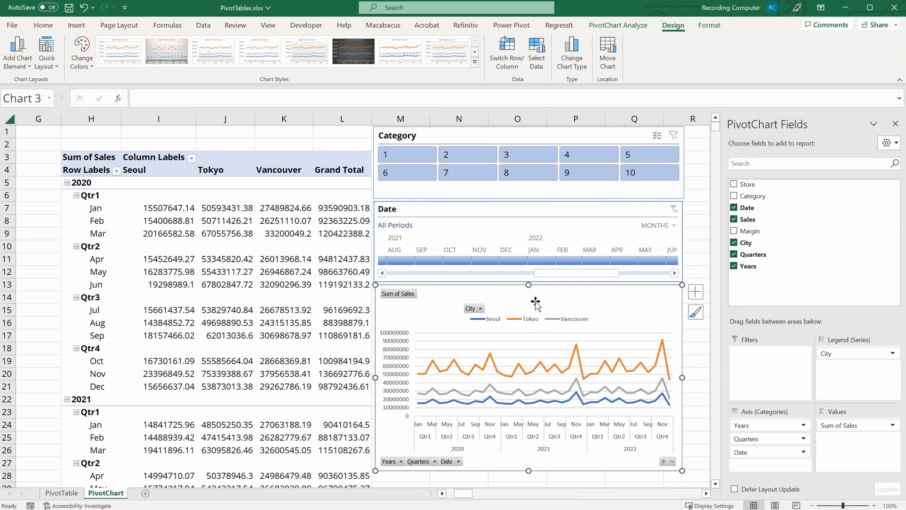
Step: Switch the Date timeline to years and select 2021 through 2022
{"action": "left_click", "coordinate": [668, 226]}
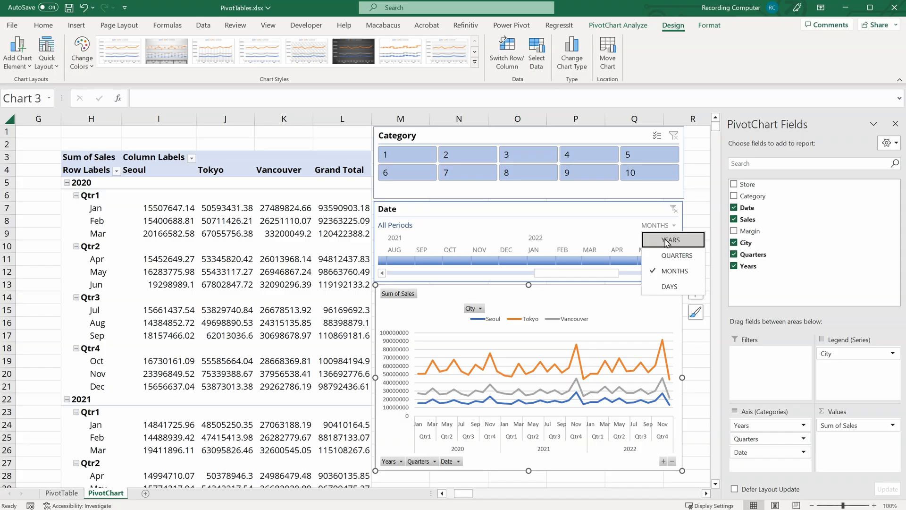
{"action": "left_click", "coordinate": [667, 240]}
{"action": "left_click_drag", "start_coordinate": [385, 262], "coordinate": [406, 266]}
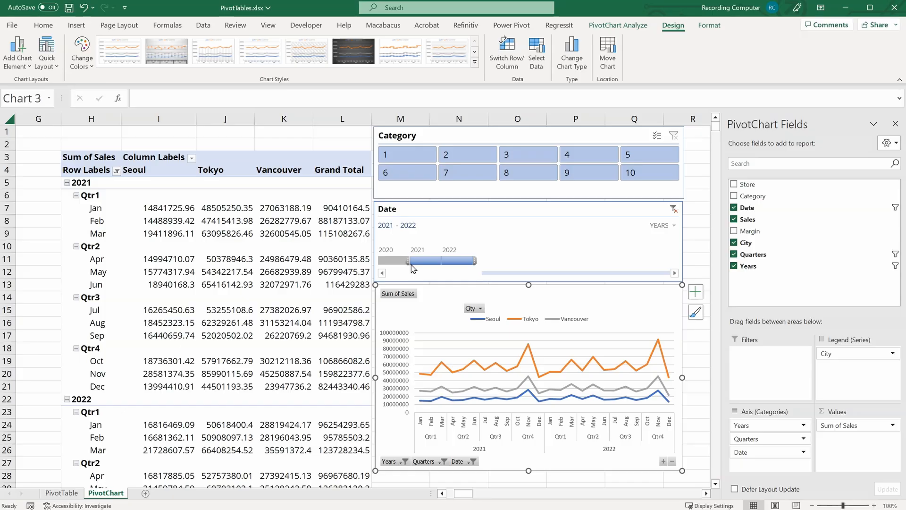
Step: Add a chart title reading "Sum of Sales over Time by City"
{"action": "left_click", "coordinate": [696, 291]}
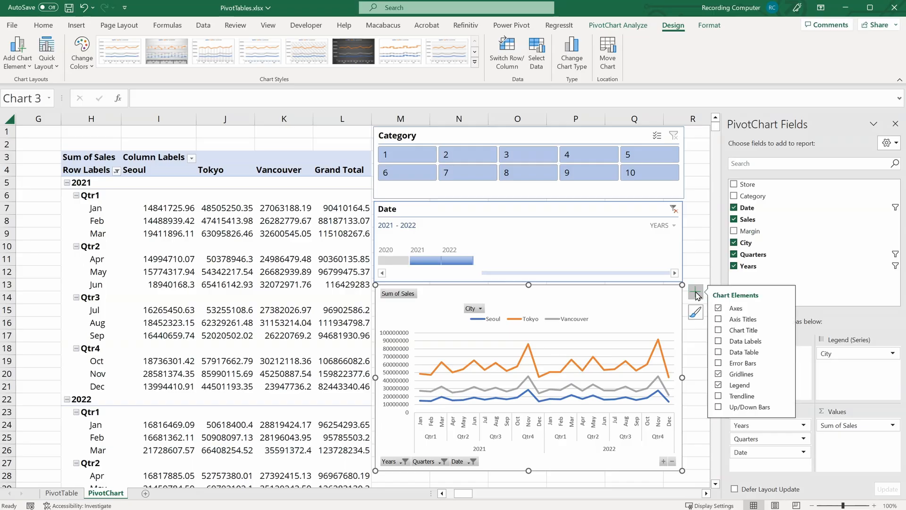
{"action": "left_click", "coordinate": [719, 330]}
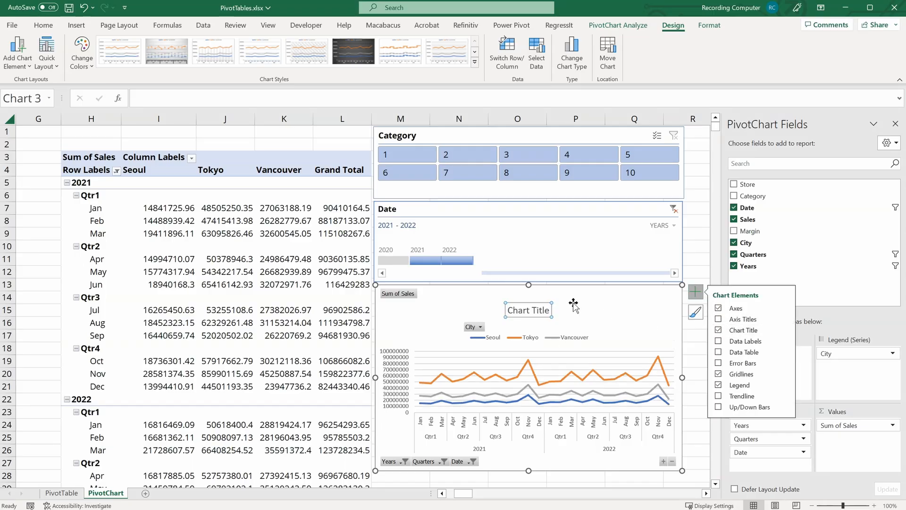
{"action": "triple_click", "coordinate": [523, 310]}
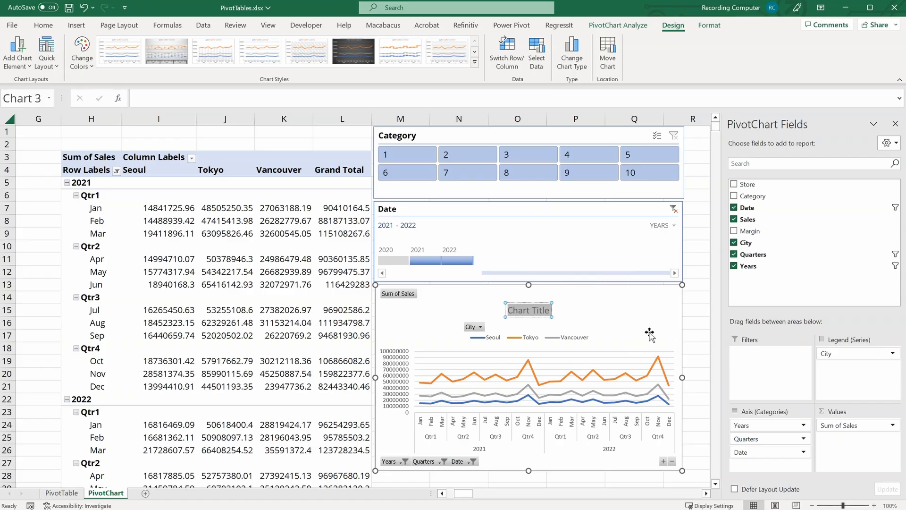
{"action": "type", "text": "Sum of Sales over Time by City"}
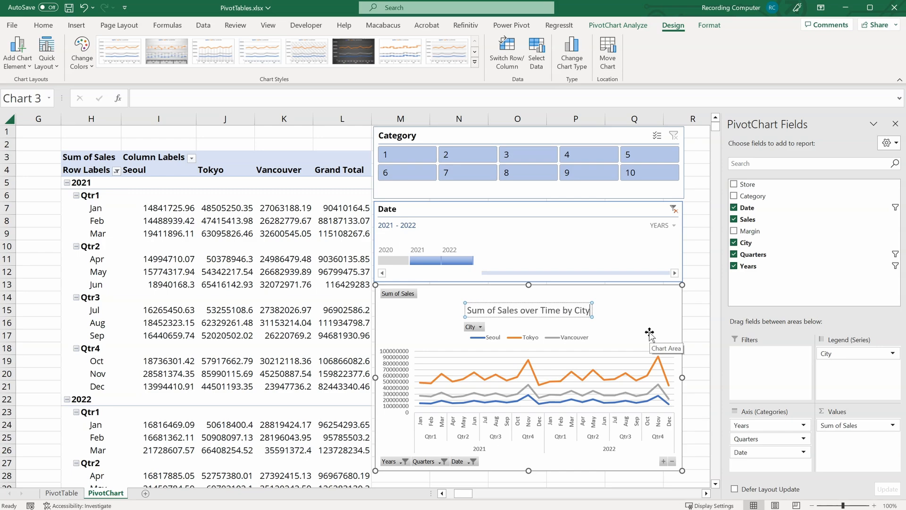
{"action": "left_click", "coordinate": [615, 295]}
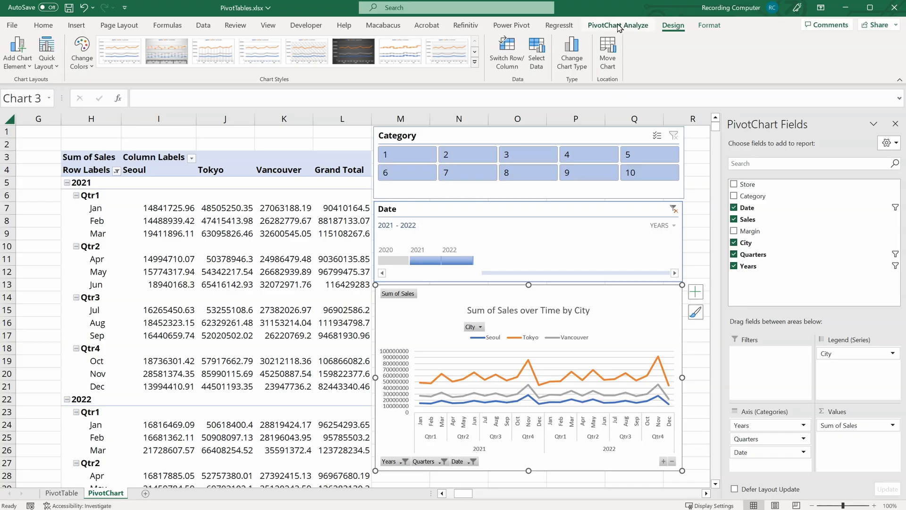
Step: Hide all of the PivotChart's field buttons, then show them all again
{"action": "left_click", "coordinate": [642, 27]}
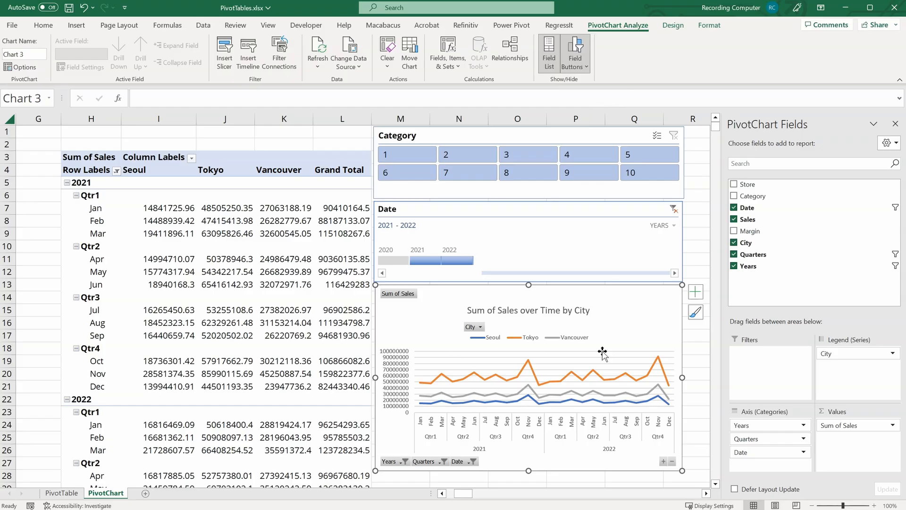
{"action": "left_click", "coordinate": [585, 67]}
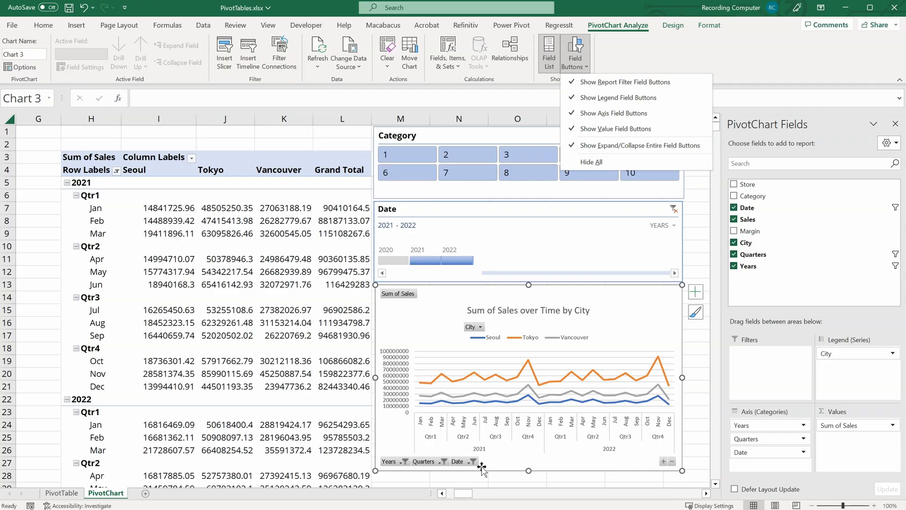
{"action": "left_click", "coordinate": [615, 165]}
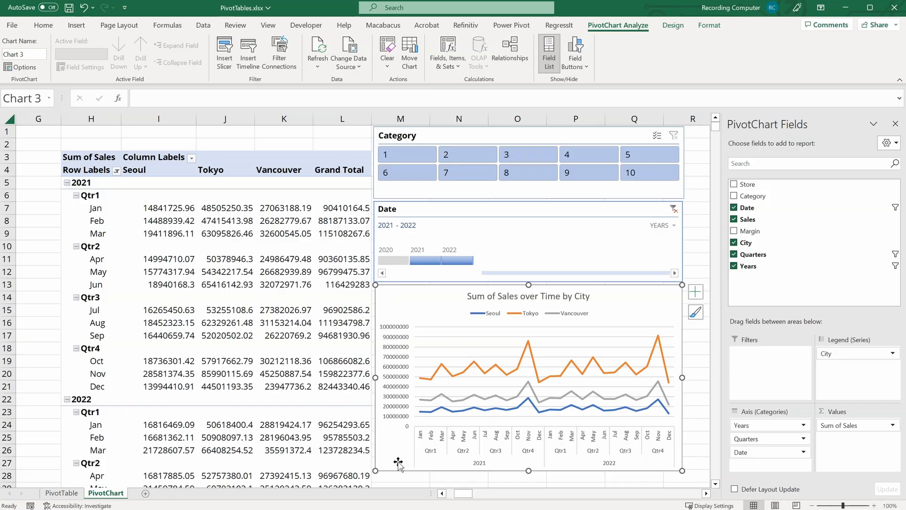
{"action": "left_click", "coordinate": [575, 63]}
{"action": "left_click", "coordinate": [591, 161]}
Step: Hide the PivotChart's report filter, legend and axis field buttons, keeping only the value field button
{"action": "left_click", "coordinate": [576, 64]}
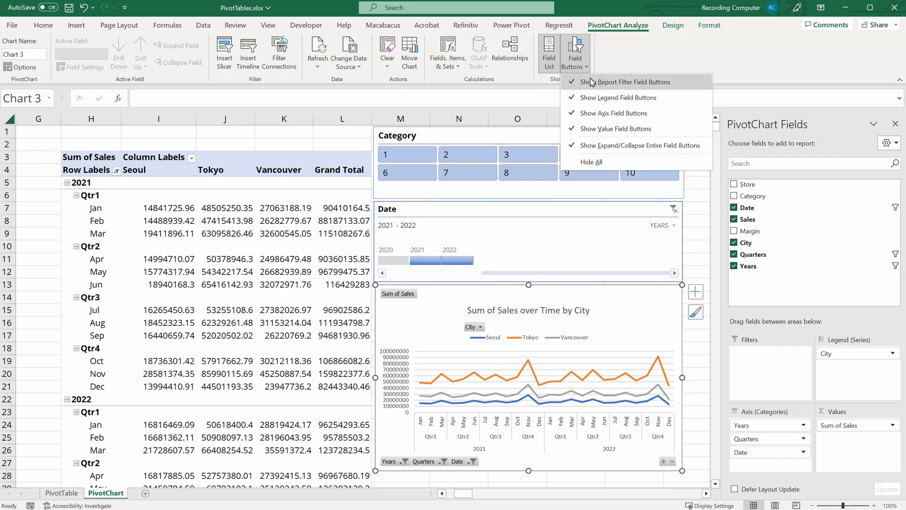
{"action": "left_click", "coordinate": [646, 83]}
{"action": "left_click", "coordinate": [576, 64]}
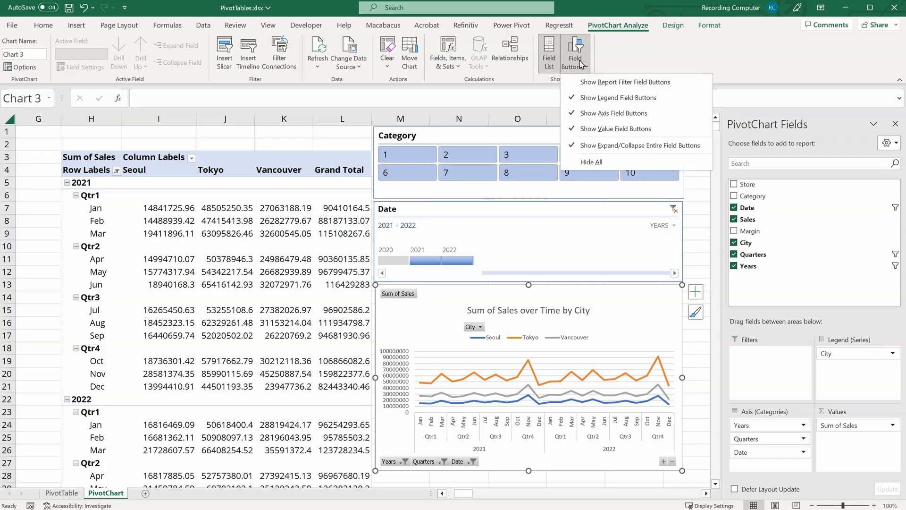
{"action": "left_click", "coordinate": [616, 96]}
{"action": "left_click", "coordinate": [583, 68]}
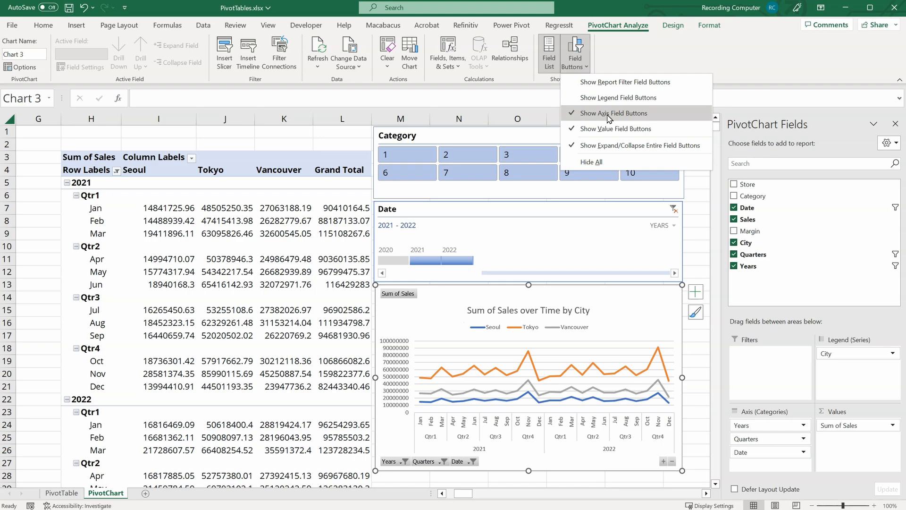
{"action": "left_click", "coordinate": [604, 113]}
{"action": "left_click", "coordinate": [584, 70]}
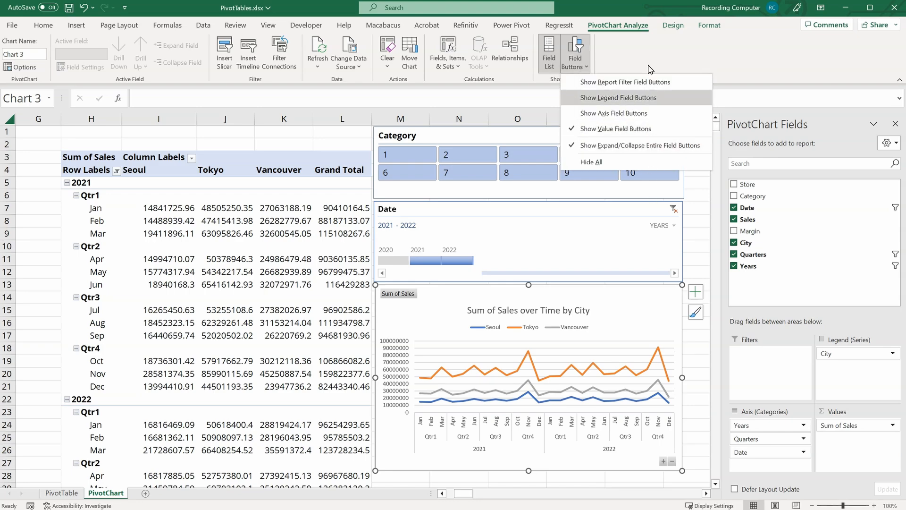
{"action": "left_click", "coordinate": [649, 60]}
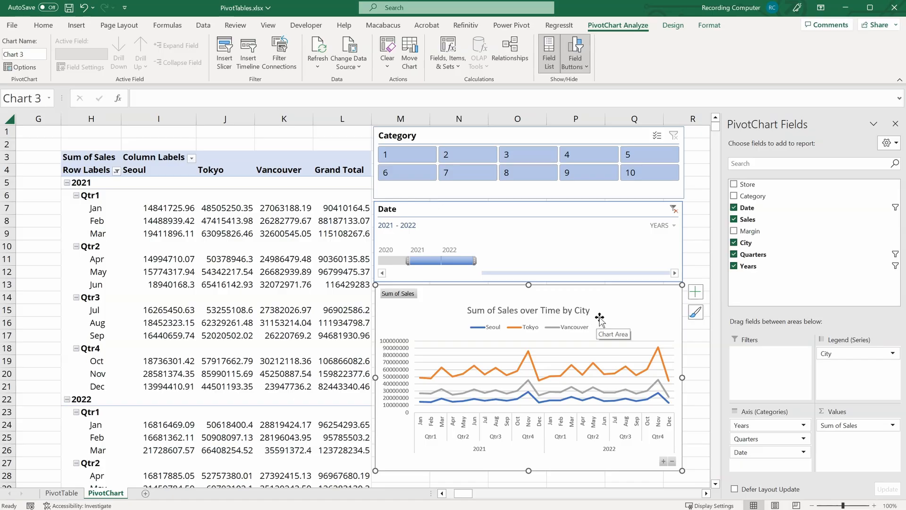
Step: Use Analyze Data on the sales table to ask "Which store has the most sales?" and insert the answer as a PivotTable
{"action": "left_click", "coordinate": [26, 143]}
{"action": "key", "text": "ctrl+Home"}
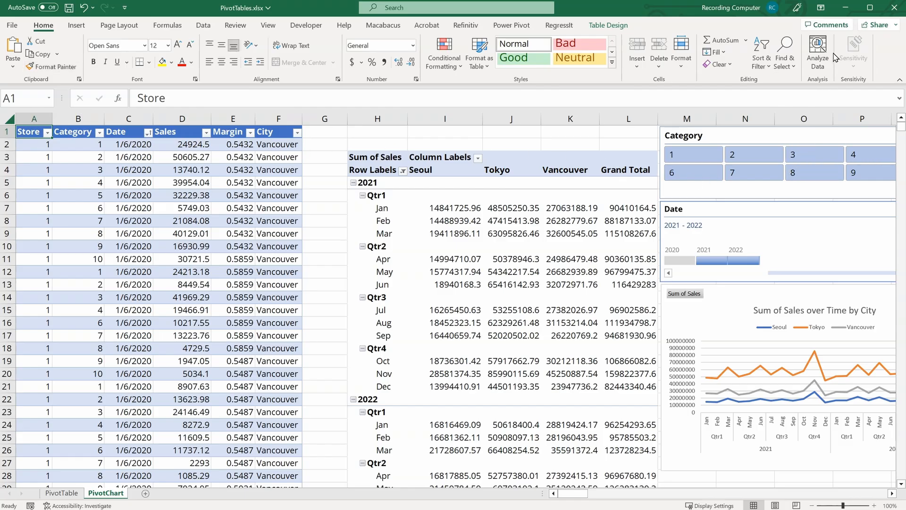
{"action": "left_click", "coordinate": [820, 58]}
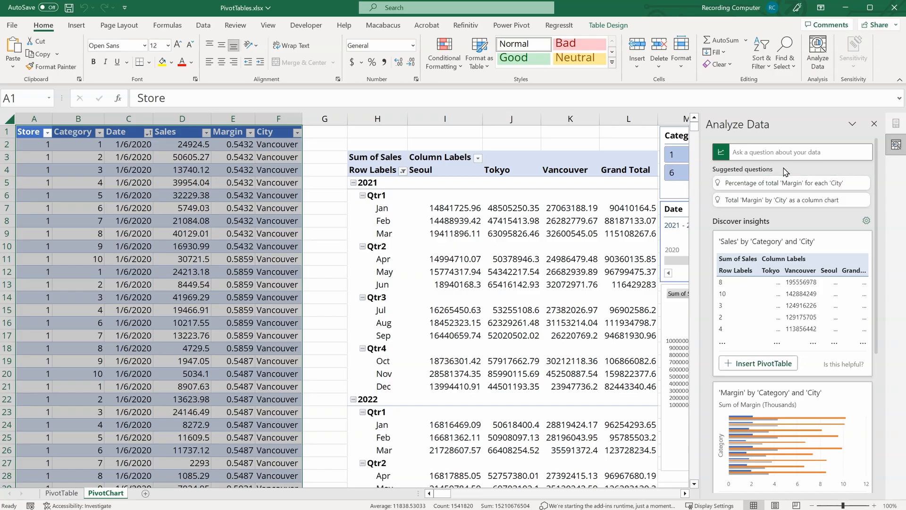
{"action": "left_click", "coordinate": [791, 154]}
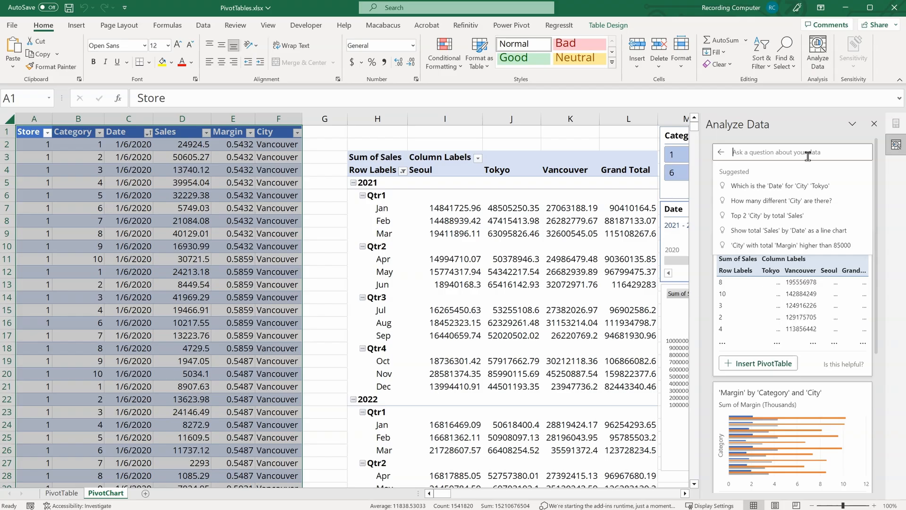
{"action": "type", "text": "Which store "}
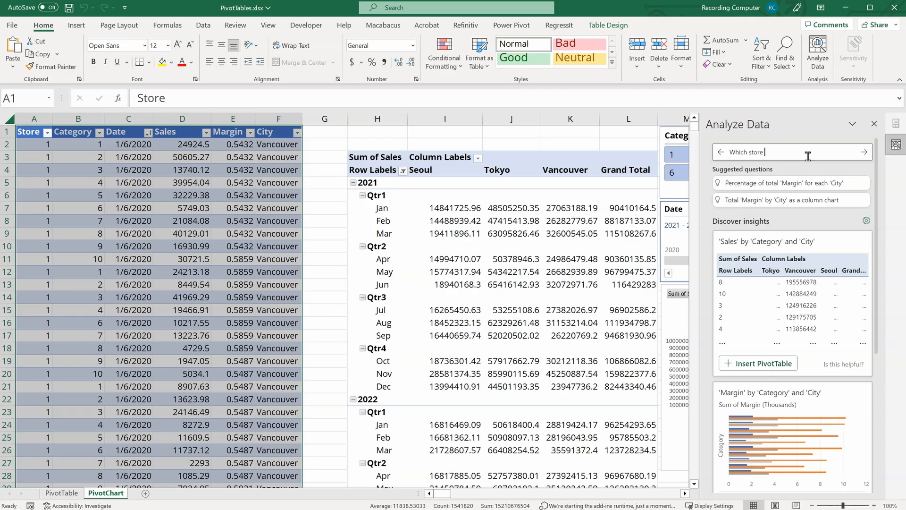
{"action": "type", "text": "has the most sales?"}
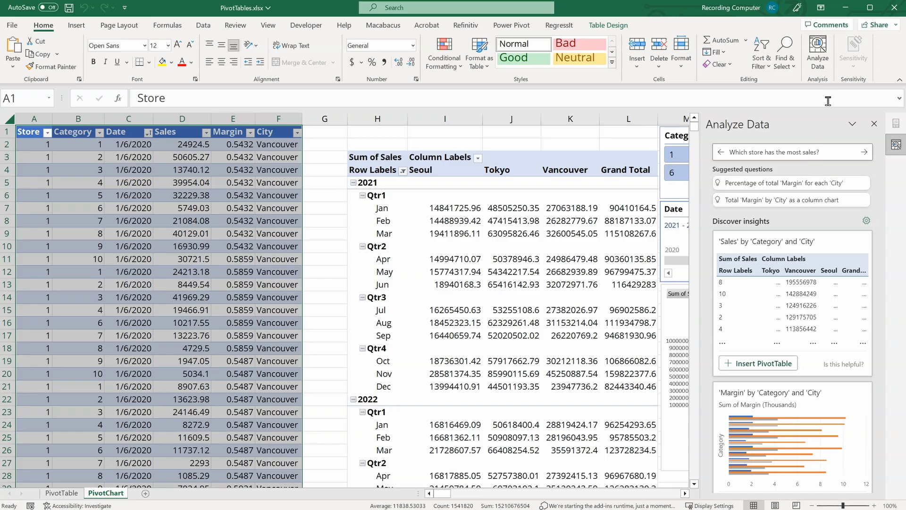
{"action": "key", "text": "Return"}
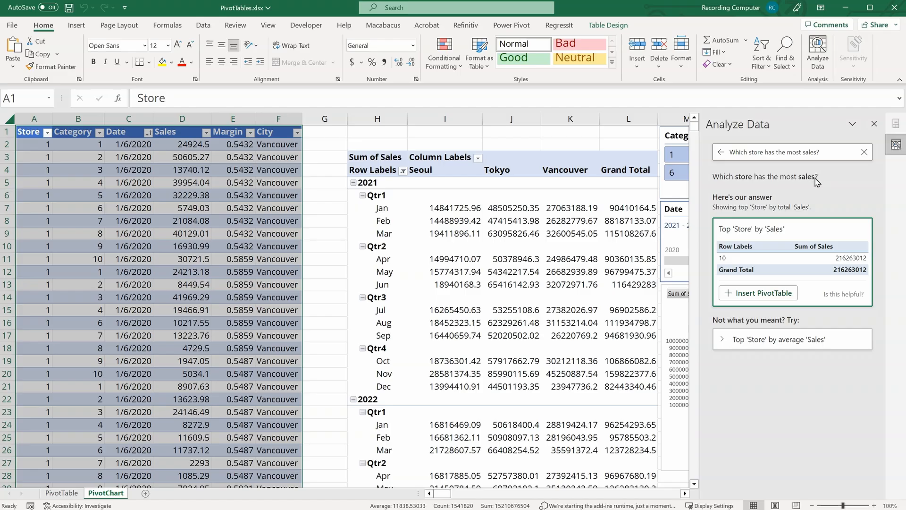
{"action": "left_click", "coordinate": [764, 301]}
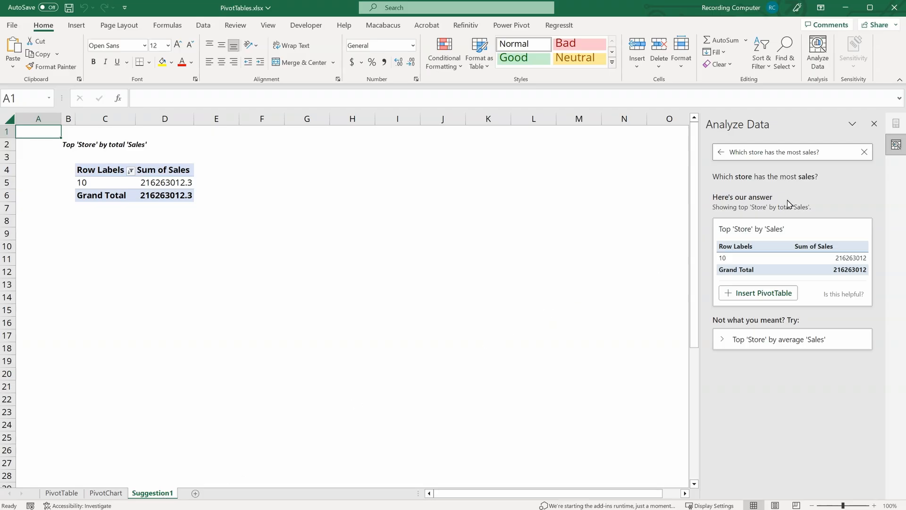
Step: Return to the Analyze Data suggested questions and insights list
{"action": "left_click", "coordinate": [721, 152]}
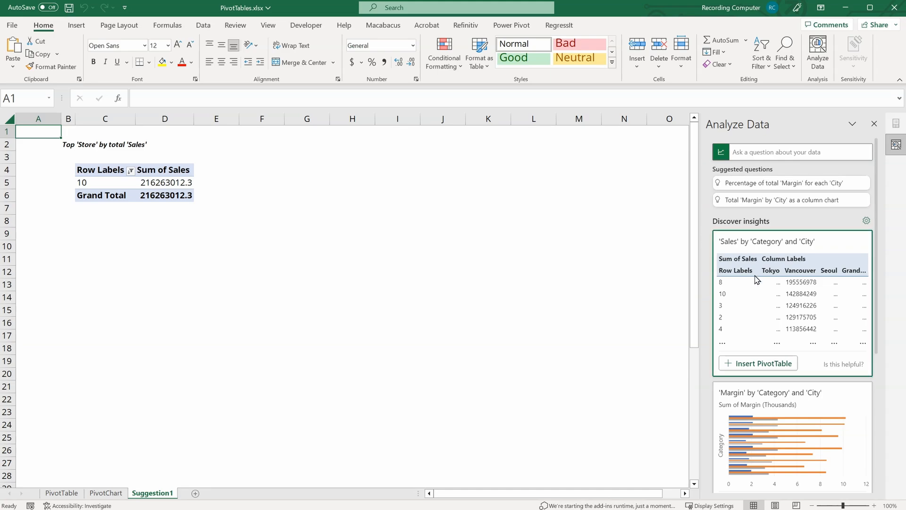
{"action": "scroll", "coordinate": [759, 312], "scroll_direction": "down", "scroll_amount": 1}
{"action": "scroll", "coordinate": [761, 322], "scroll_direction": "up", "scroll_amount": 1}
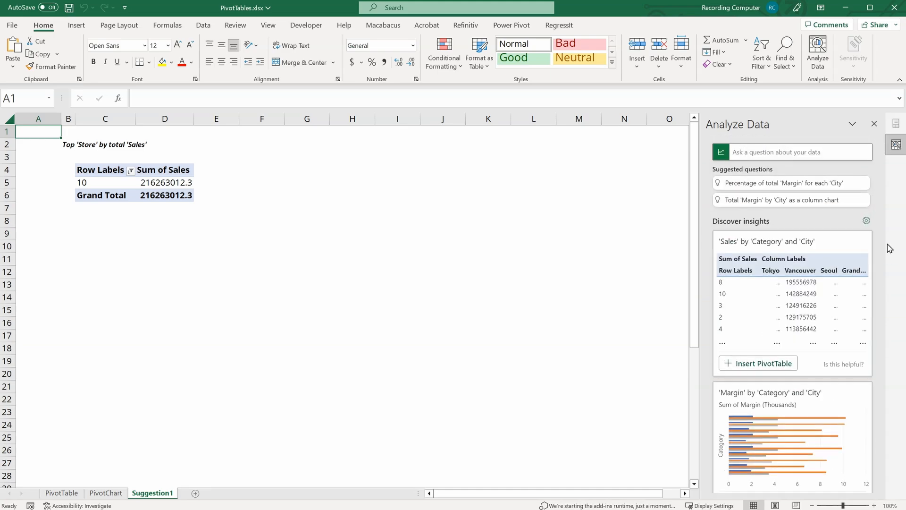
{"action": "left_click", "coordinate": [866, 218]}
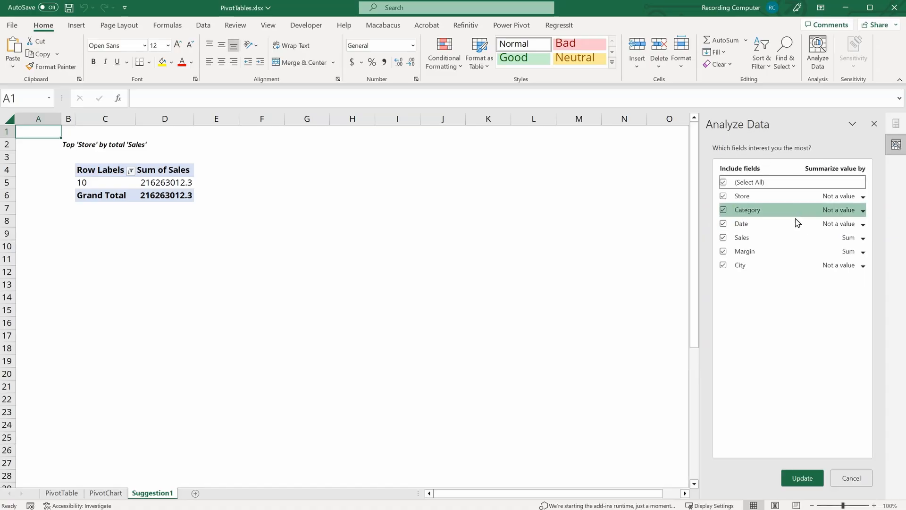
{"action": "left_click", "coordinate": [723, 251]}
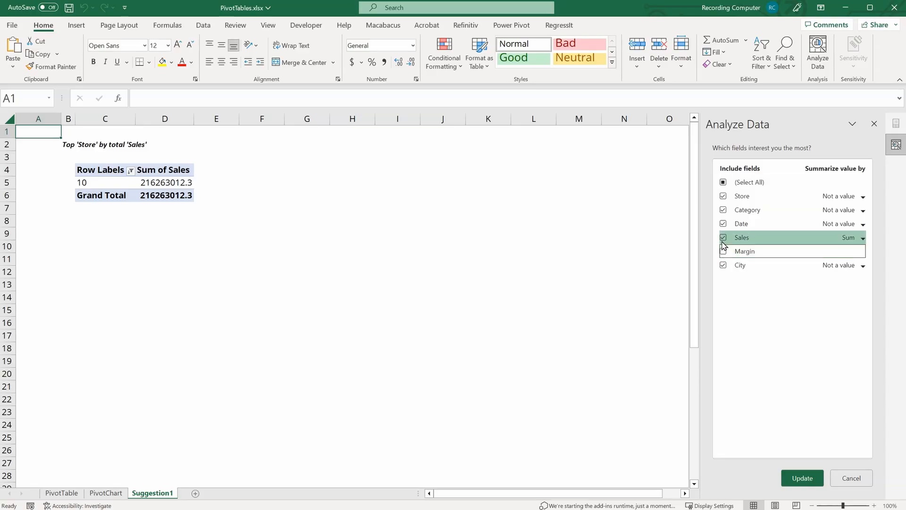
{"action": "left_click", "coordinate": [723, 210]}
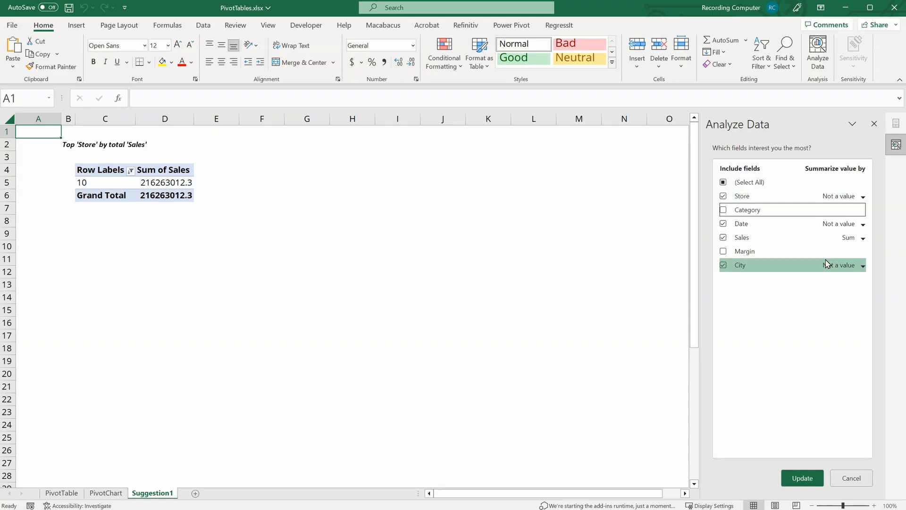
{"action": "left_click", "coordinate": [852, 476]}
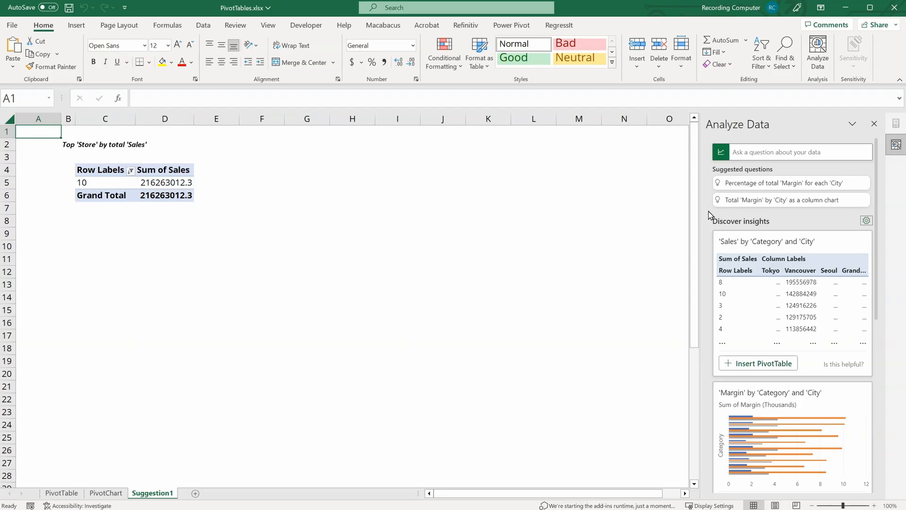
Step: Browse through the suggested insights in the Analyze Data pane
{"action": "scroll", "coordinate": [708, 214], "scroll_direction": "down", "scroll_amount": 4}
{"action": "scroll", "coordinate": [708, 214], "scroll_direction": "up", "scroll_amount": 2}
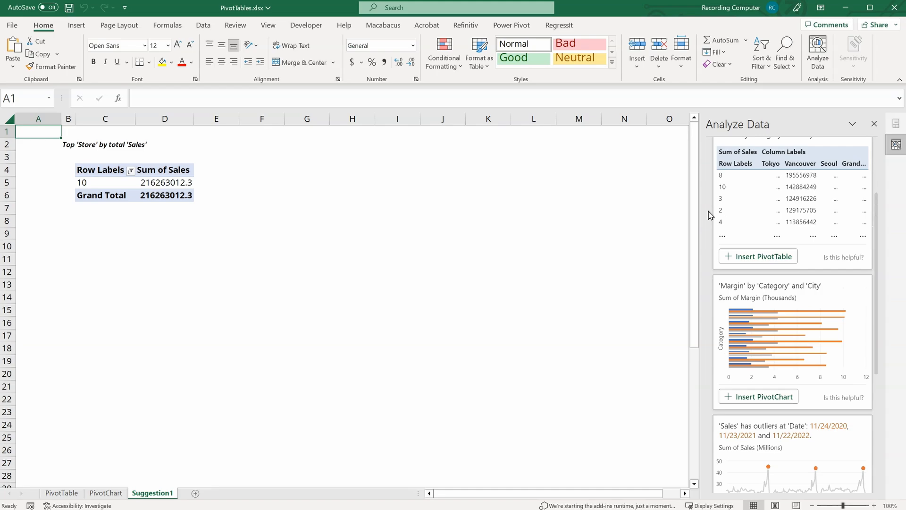
{"action": "scroll", "coordinate": [708, 214], "scroll_direction": "down", "scroll_amount": 2}
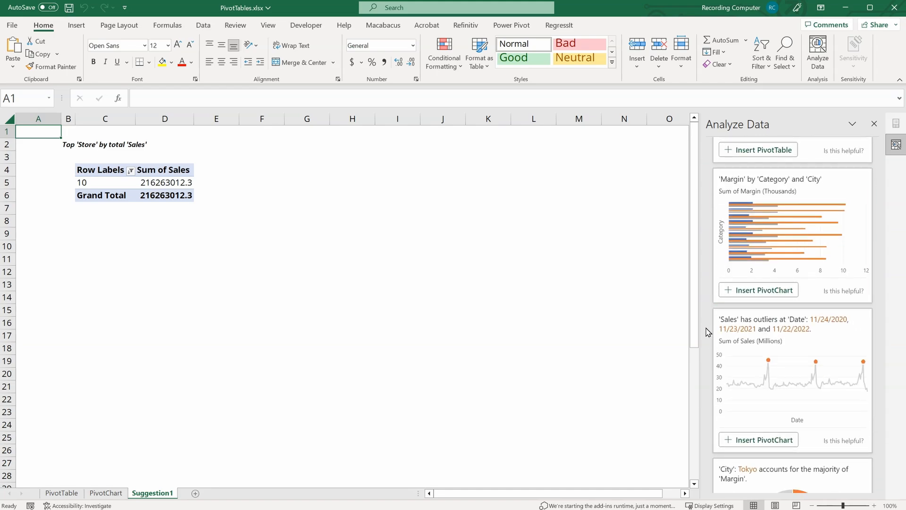
{"action": "scroll", "coordinate": [713, 331], "scroll_direction": "down", "scroll_amount": 2}
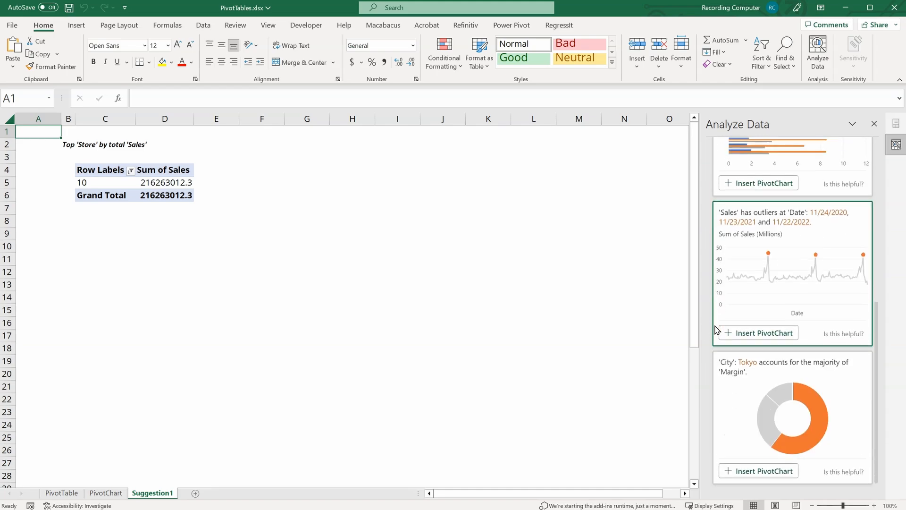
{"action": "scroll", "coordinate": [716, 329], "scroll_direction": "up", "scroll_amount": 2}
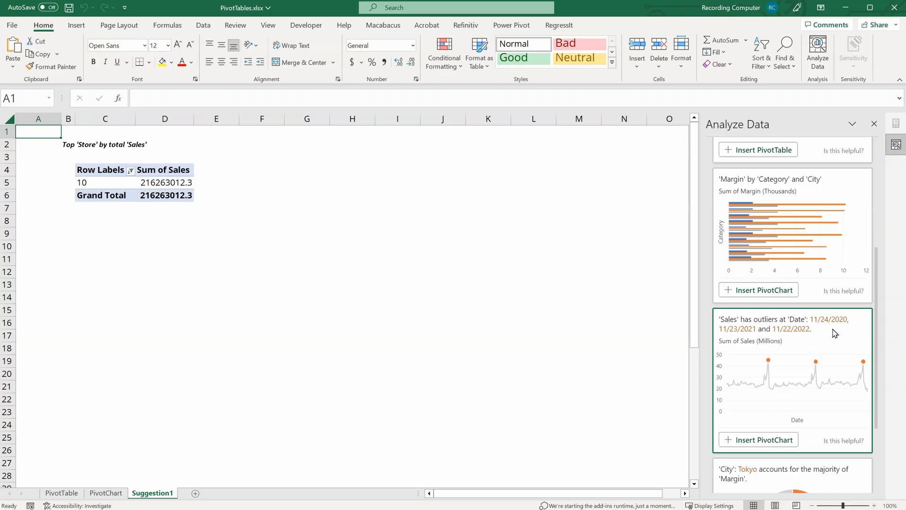
{"action": "scroll", "coordinate": [727, 345], "scroll_direction": "down", "scroll_amount": 2}
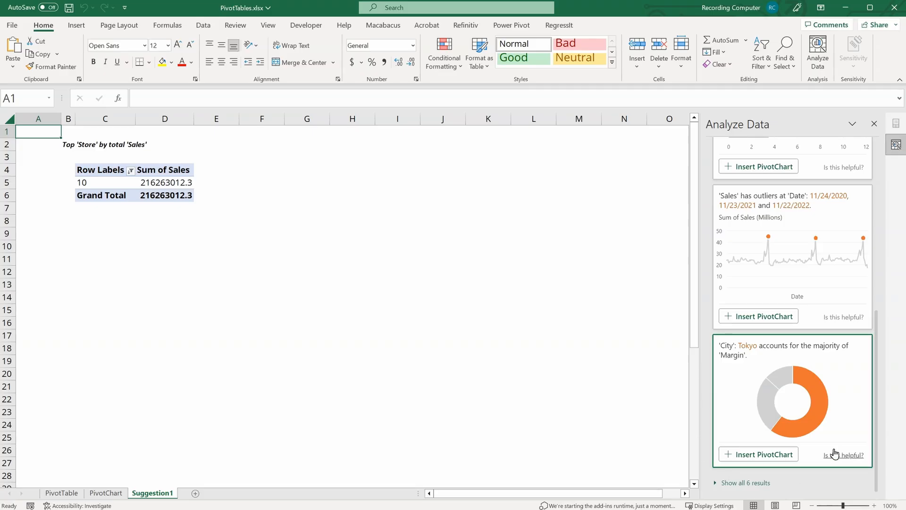
{"action": "scroll", "coordinate": [733, 412], "scroll_direction": "up", "scroll_amount": 3}
{"action": "scroll", "coordinate": [733, 411], "scroll_direction": "up", "scroll_amount": 2}
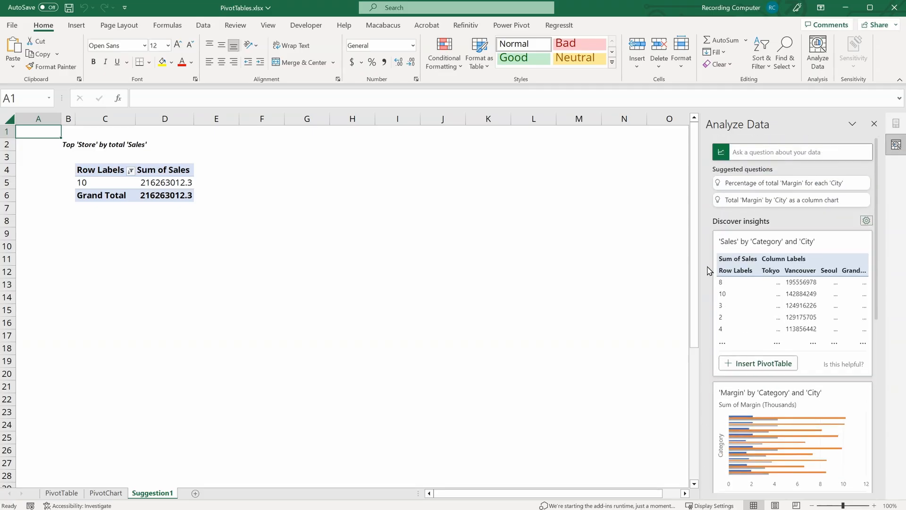
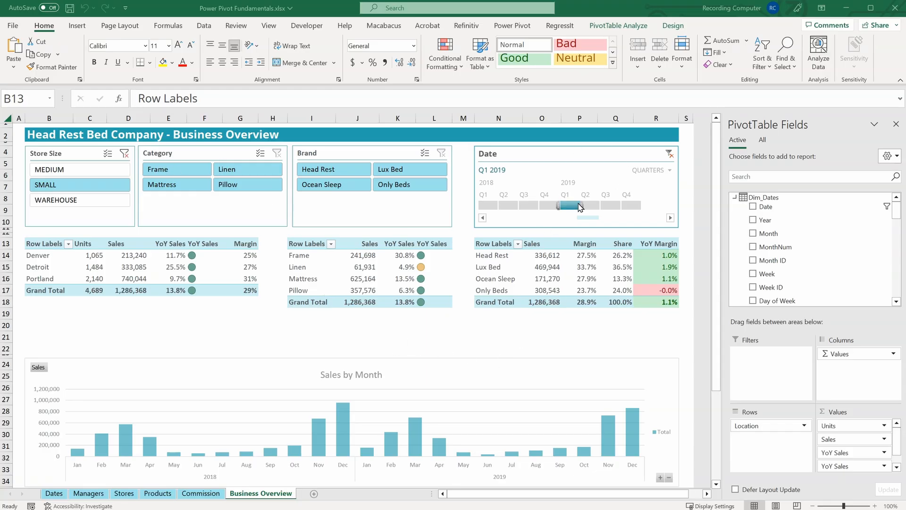
Step: Widen the Date timeline selection to Q4 2018 – Q1 2019 and filter the Brand slicer to Lux Bed
{"action": "left_click_drag", "start_coordinate": [559, 206], "coordinate": [544, 206]}
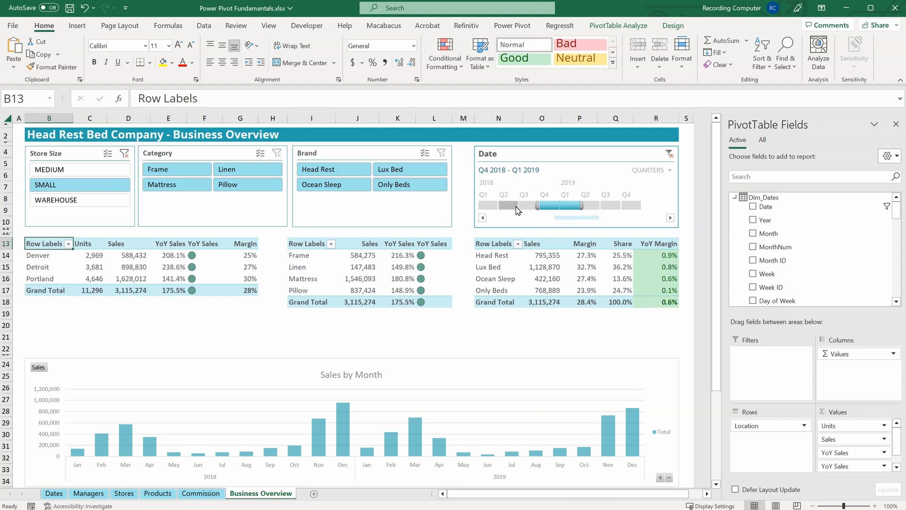
{"action": "left_click", "coordinate": [425, 169]}
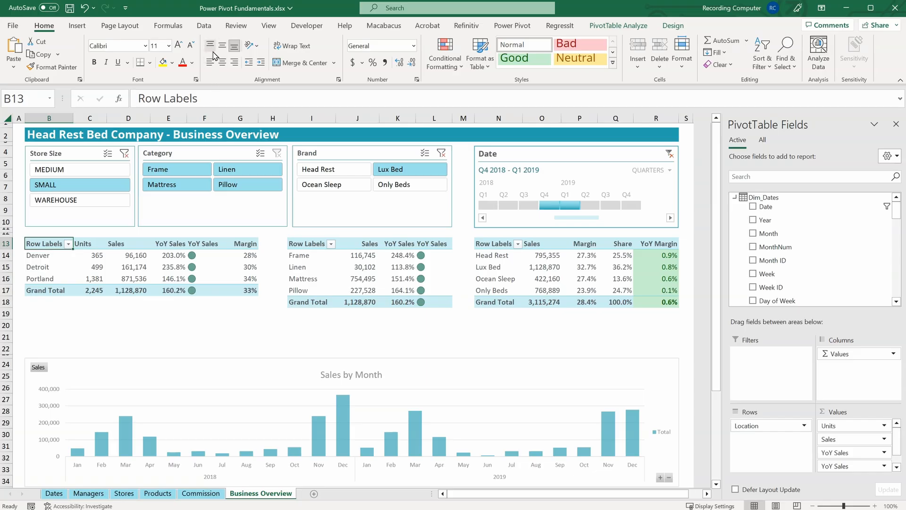
Step: Open the Power Pivot window to manage the workbook's data model
{"action": "left_click", "coordinate": [206, 30]}
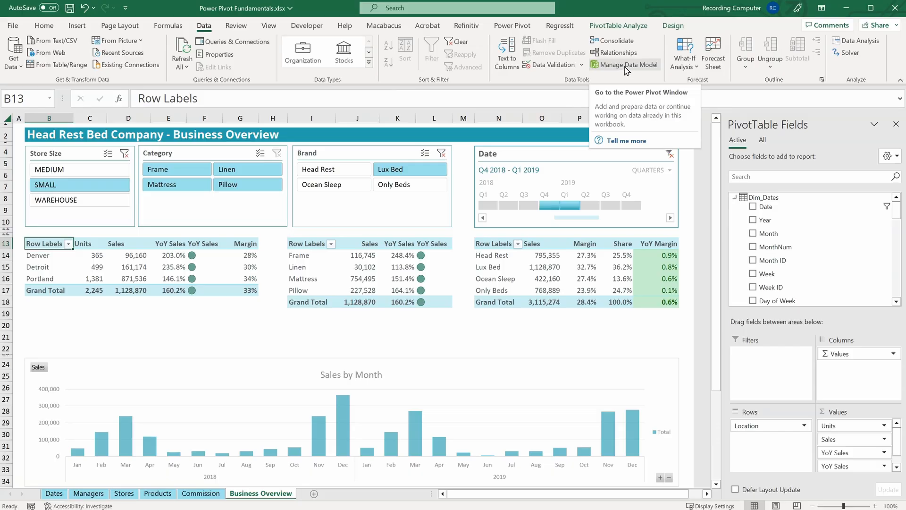
{"action": "left_click", "coordinate": [511, 29]}
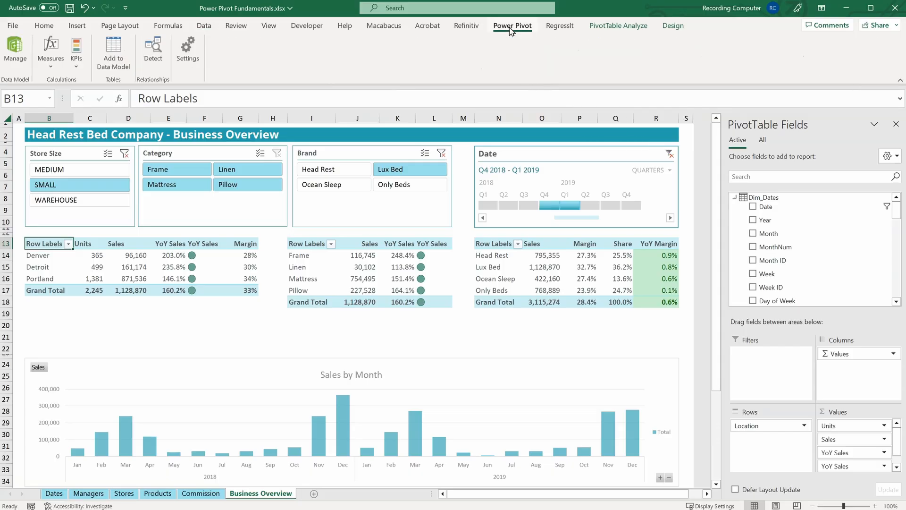
{"action": "left_click", "coordinate": [16, 47]}
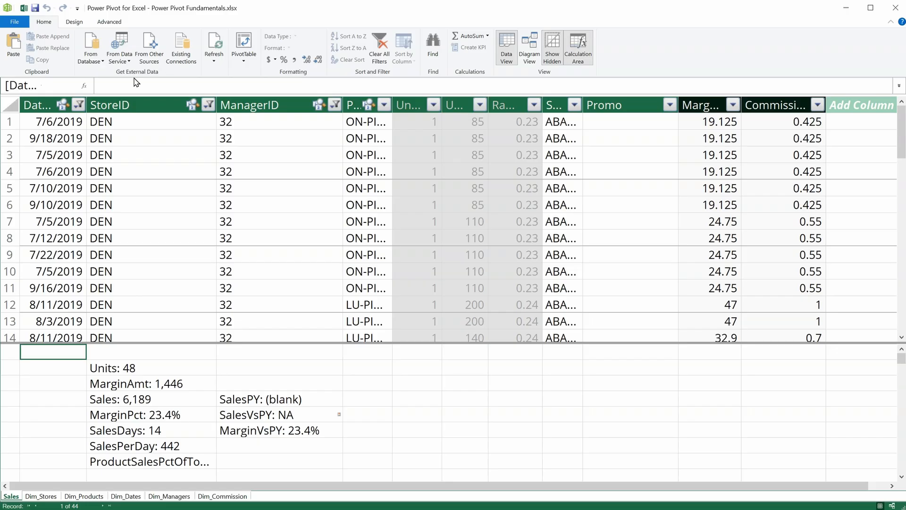
{"action": "left_click", "coordinate": [96, 61]}
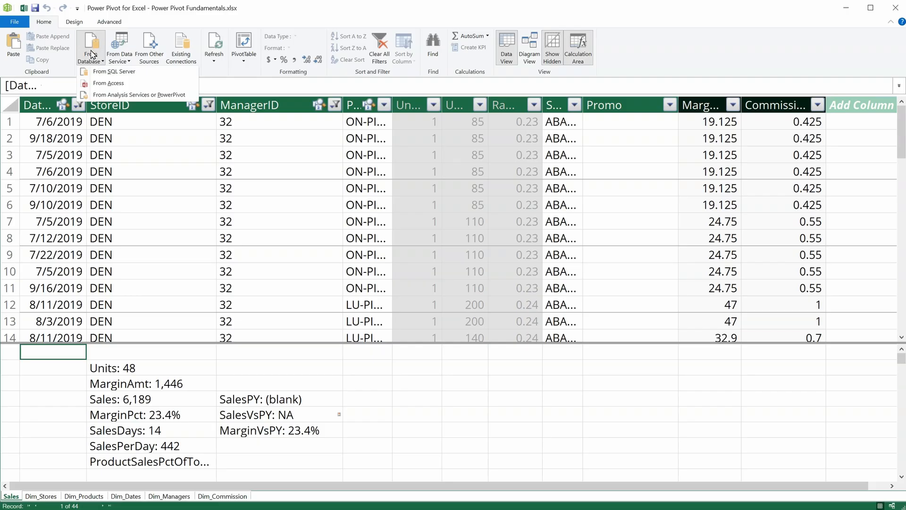
{"action": "left_click", "coordinate": [121, 51]}
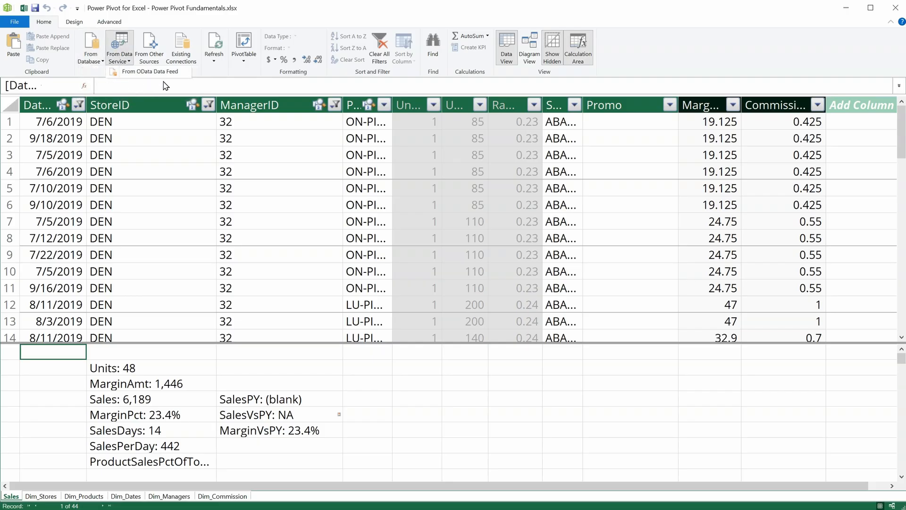
{"action": "left_click", "coordinate": [259, 18]}
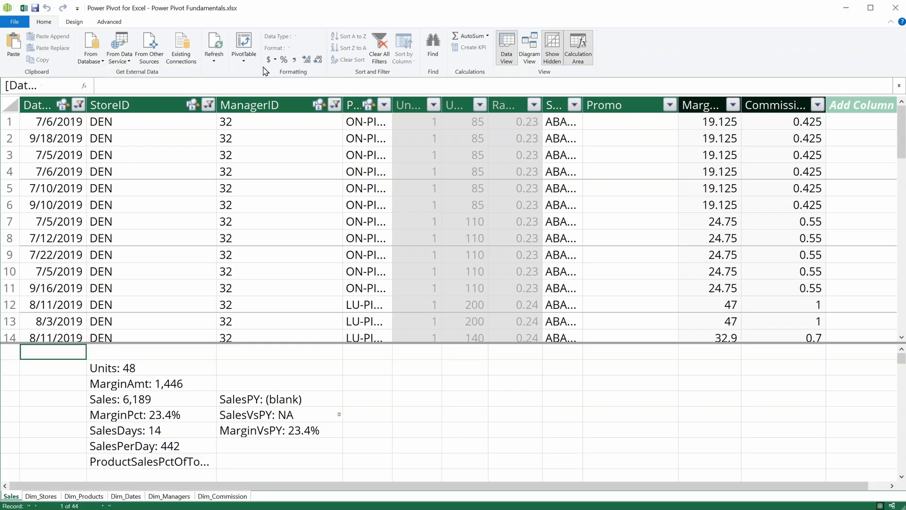
Step: Inspect the Units and MarginAmt measure formulas in the Sales table's calculation area
{"action": "left_click", "coordinate": [144, 368]}
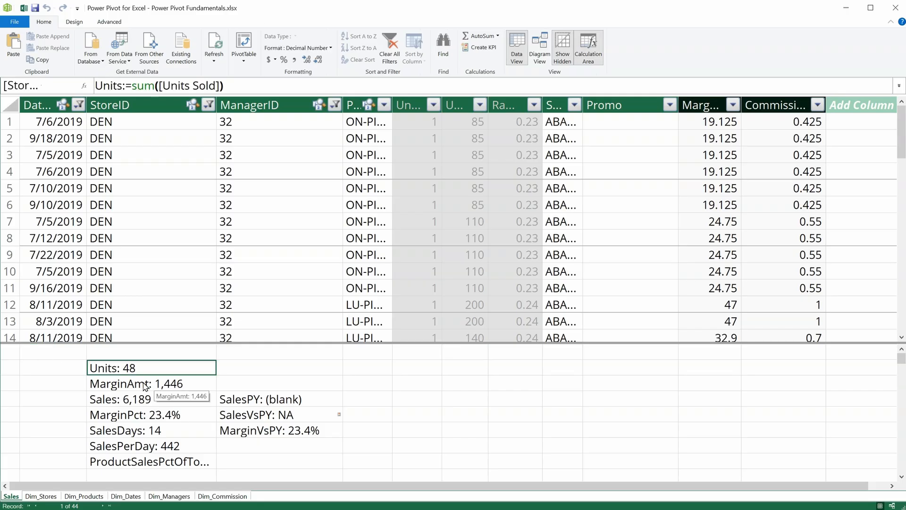
{"action": "left_click", "coordinate": [144, 384]}
{"action": "left_click", "coordinate": [143, 371]}
{"action": "left_click_drag", "start_coordinate": [252, 86], "coordinate": [91, 85]}
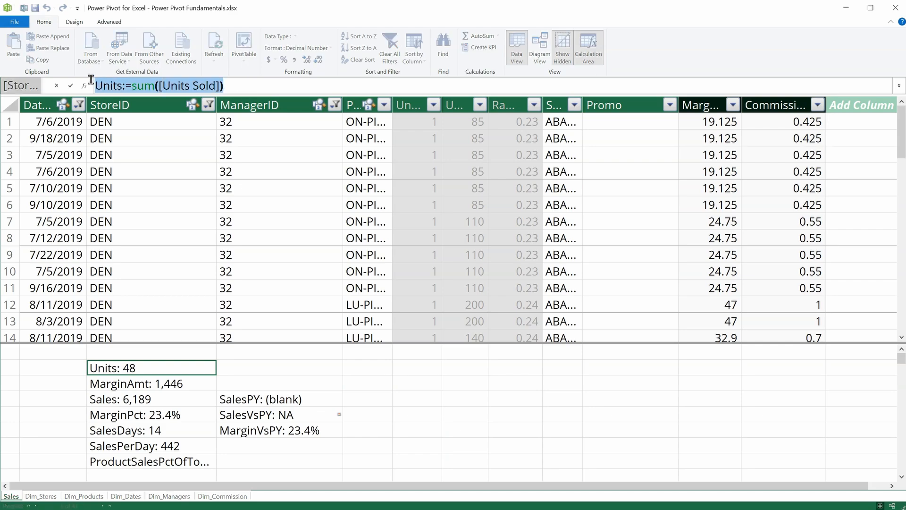
{"action": "left_click", "coordinate": [237, 85]}
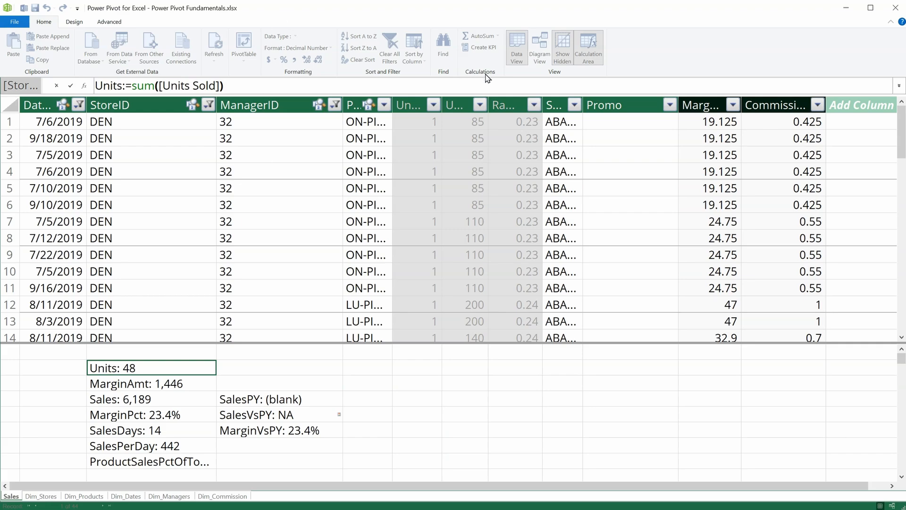
{"action": "left_click", "coordinate": [367, 370]}
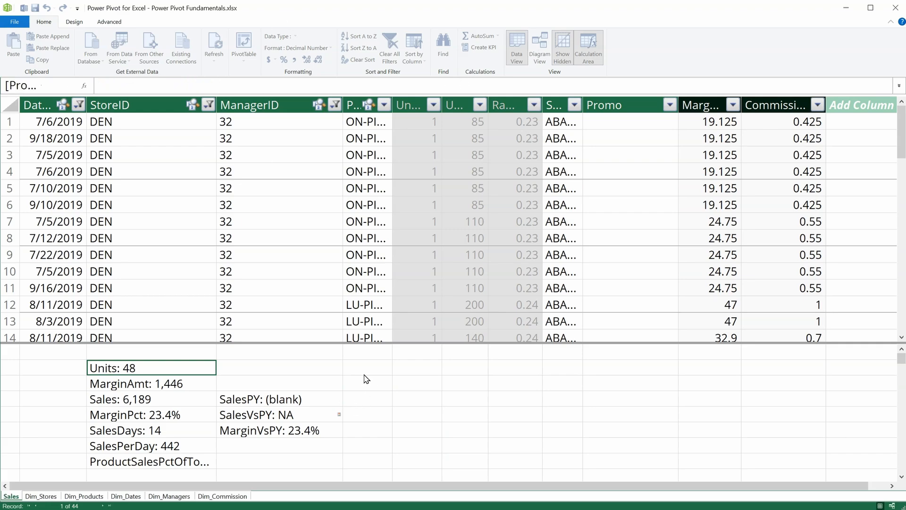
Step: Switch to Diagram View and move the Dim_Commission table below Dim_Managers
{"action": "left_click", "coordinate": [530, 50]}
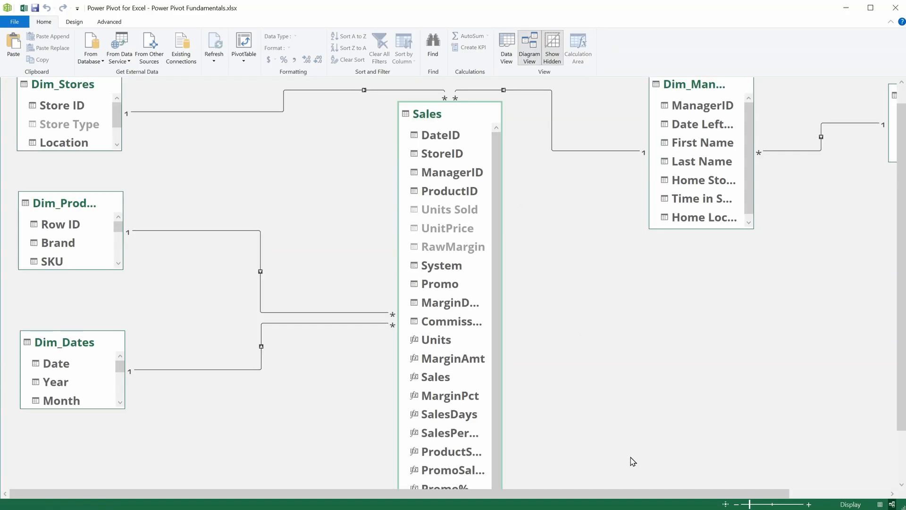
{"action": "scroll", "coordinate": [697, 457], "scroll_direction": "up", "scroll_amount": 1}
{"action": "left_click_drag", "start_coordinate": [692, 494], "coordinate": [790, 495]}
{"action": "left_click_drag", "start_coordinate": [829, 105], "coordinate": [543, 332]}
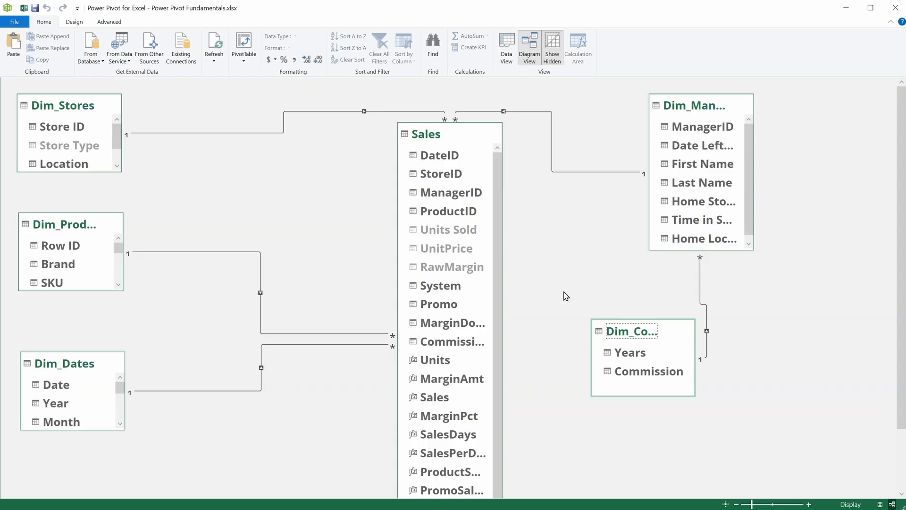
Step: Close the Power Pivot window and collapse each table's field group in the PivotTable Fields list
{"action": "left_click", "coordinate": [16, 22]}
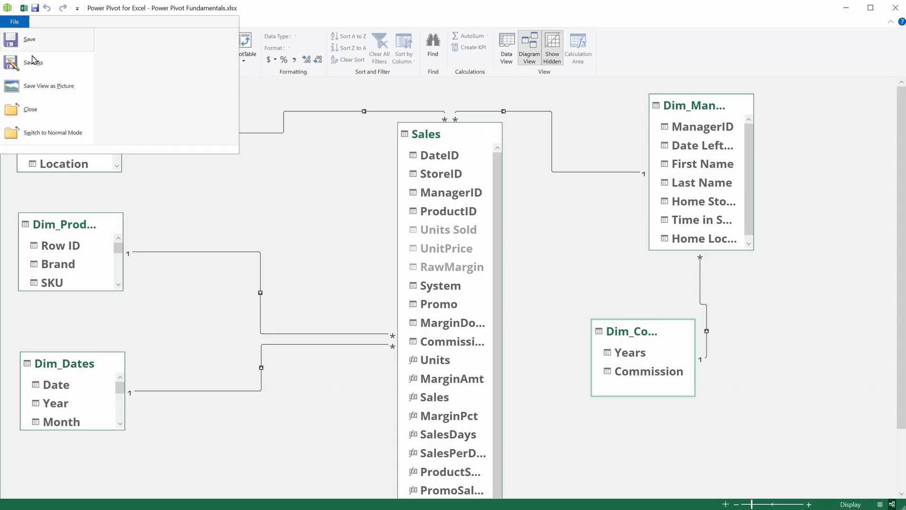
{"action": "left_click", "coordinate": [41, 111]}
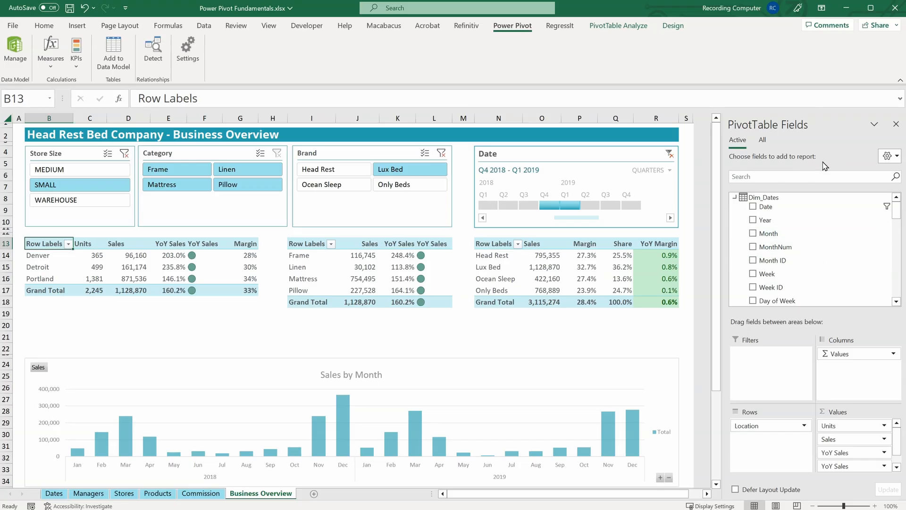
{"action": "left_click", "coordinate": [735, 197]}
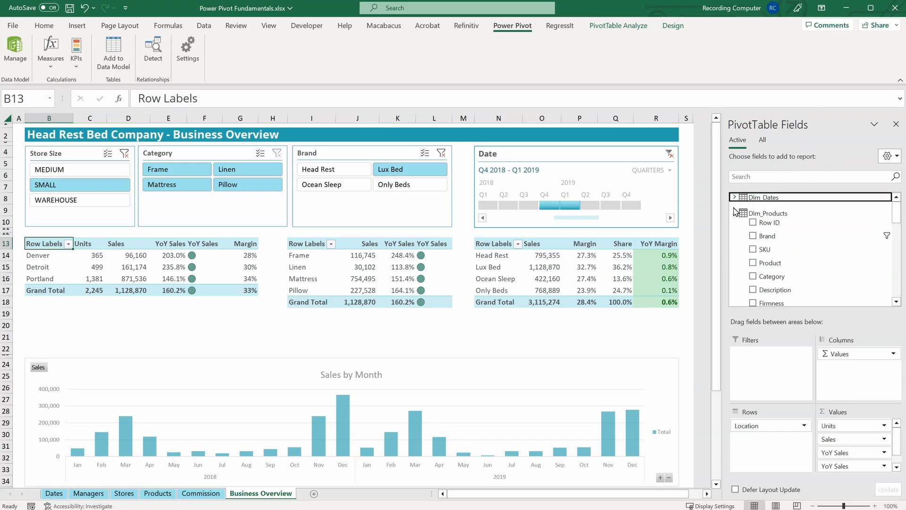
{"action": "left_click", "coordinate": [735, 213]}
{"action": "left_click", "coordinate": [735, 229]}
{"action": "left_click", "coordinate": [734, 245]}
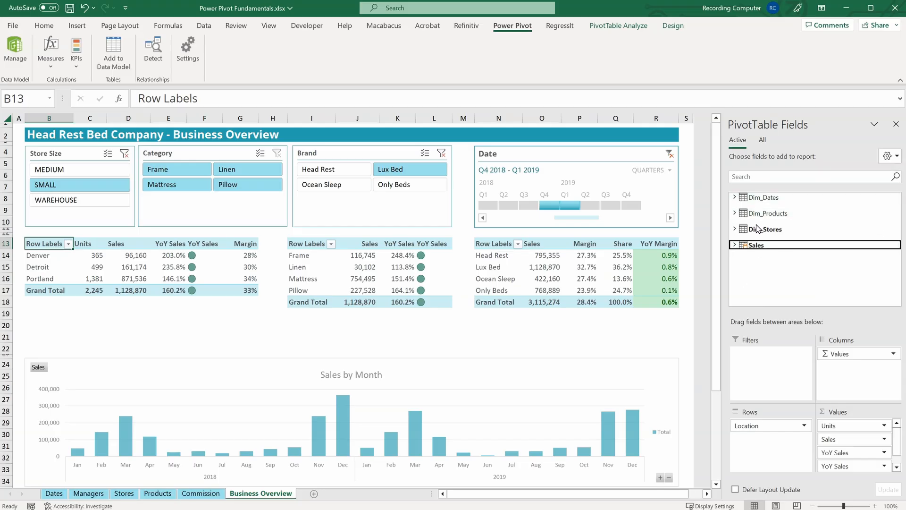
{"action": "left_click", "coordinate": [736, 229]}
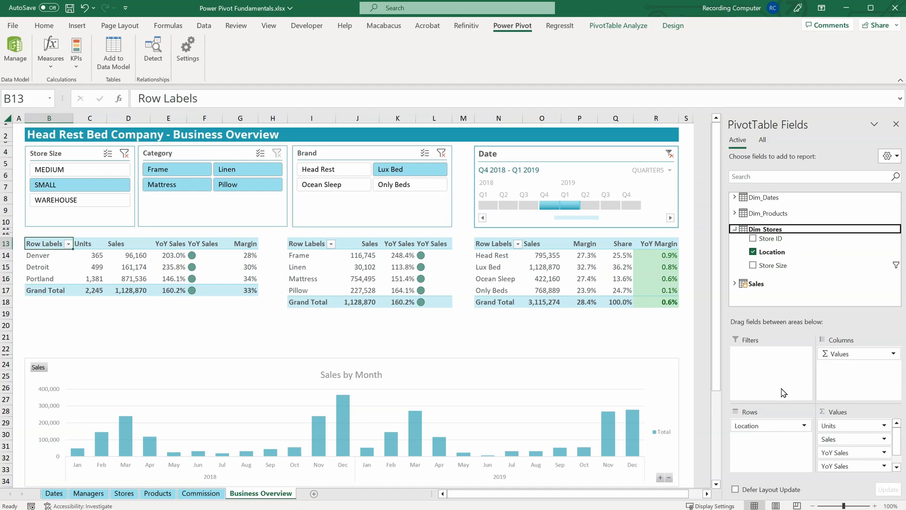
{"action": "left_click", "coordinate": [734, 229]}
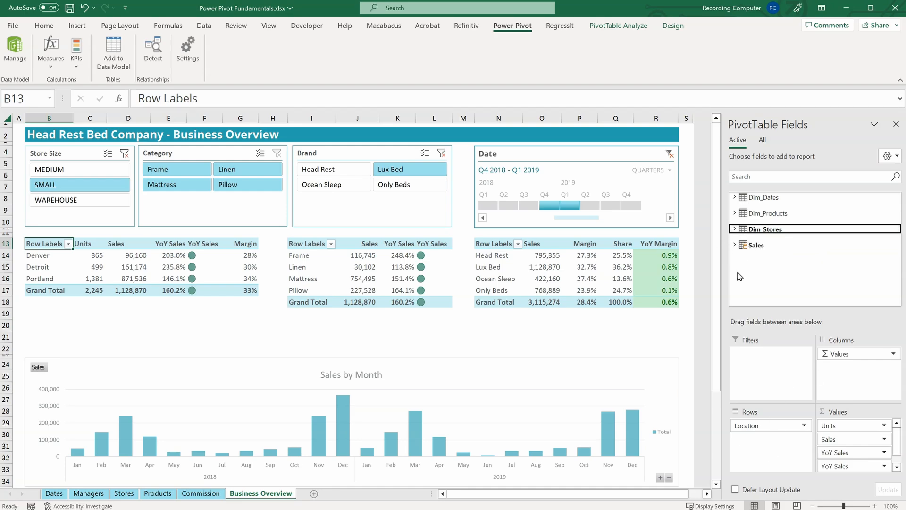